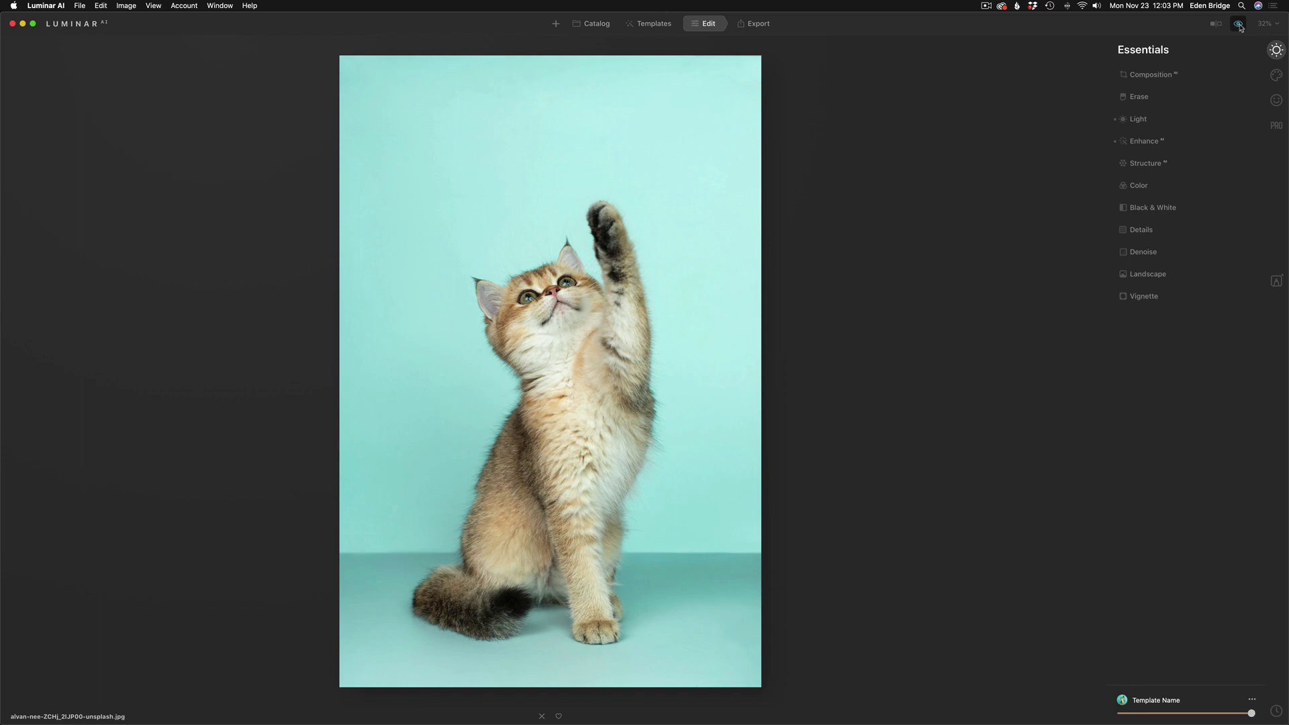
Toggle before/after to compare the original kitten photo with the finished teal-backdrop edit
{"action": "left_click", "coordinate": [1239, 25]}
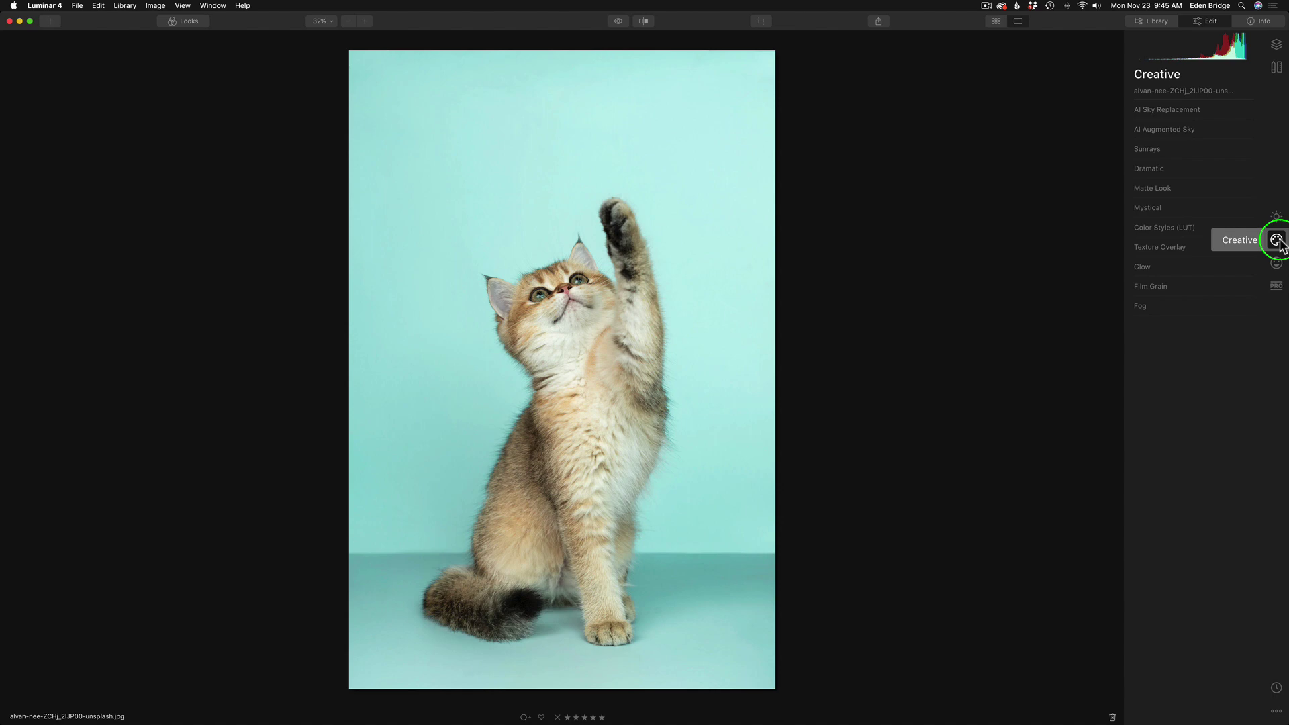
Expand Luminar 4's Texture Overlay tool to show loading, opacity, zoom and advanced settings
{"action": "left_click", "coordinate": [1165, 253]}
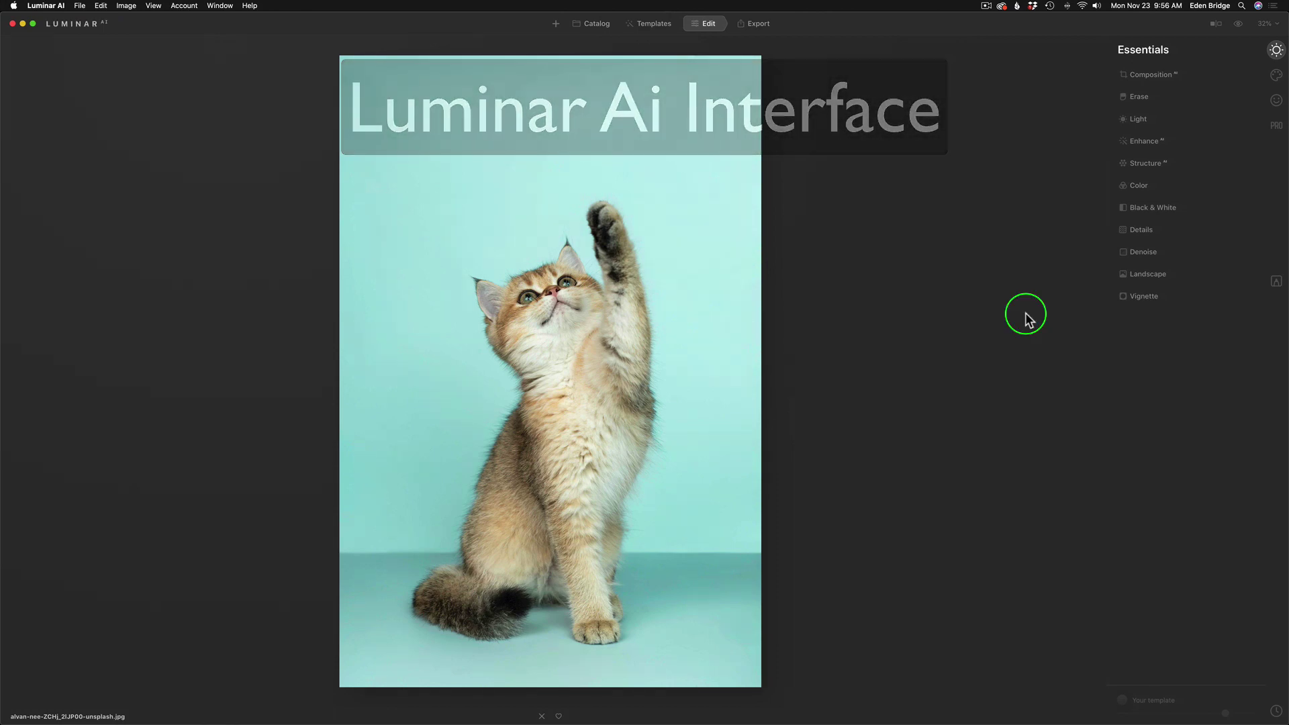
Switch Luminar AI's tool panel from Essentials to the Creative tools list
{"action": "left_click", "coordinate": [1275, 76]}
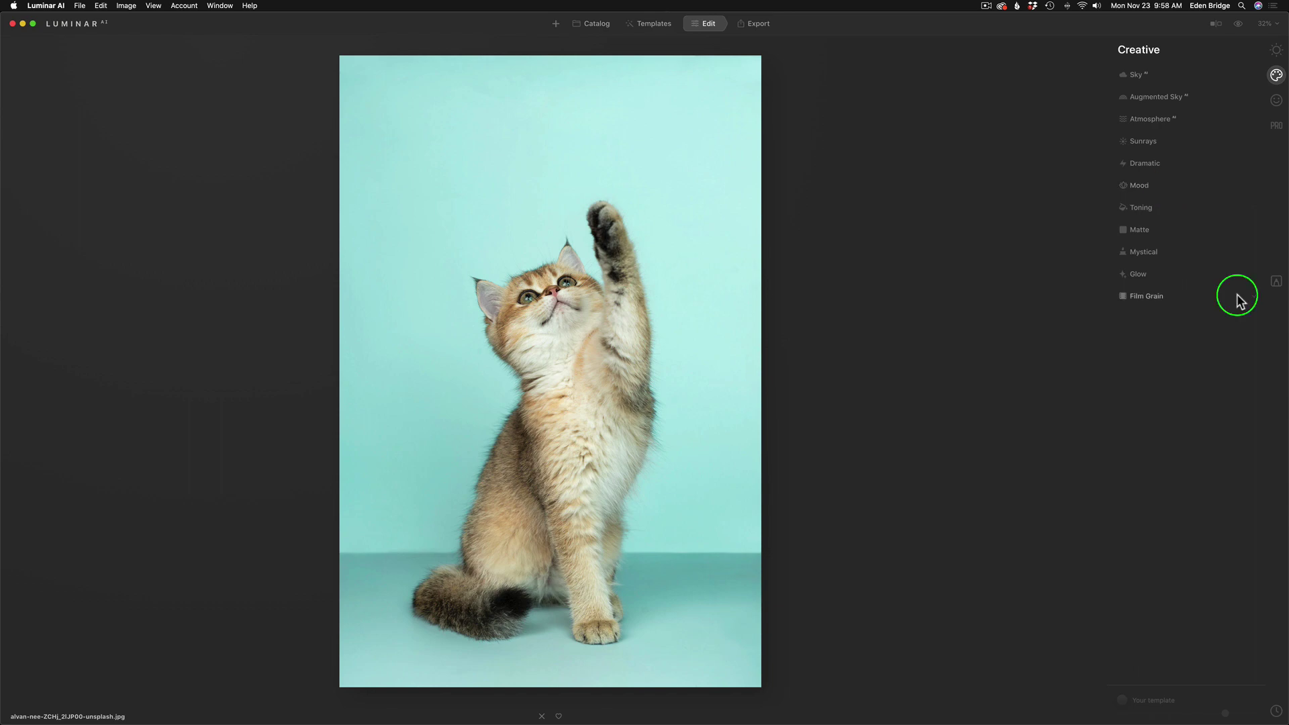
Open Local Masking, add a Basic mask layer, then delete it to leave no layers
{"action": "left_click", "coordinate": [1276, 282]}
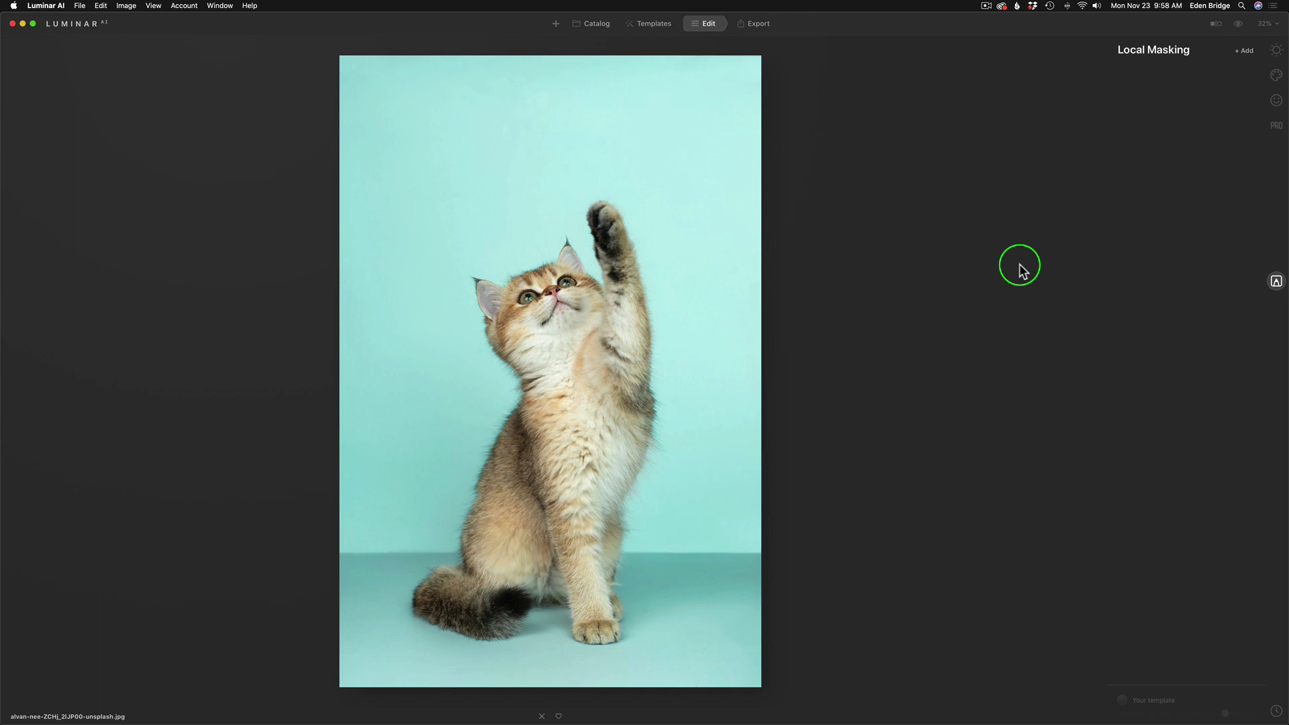
{"action": "left_click", "coordinate": [1245, 50]}
{"action": "left_click", "coordinate": [1235, 62]}
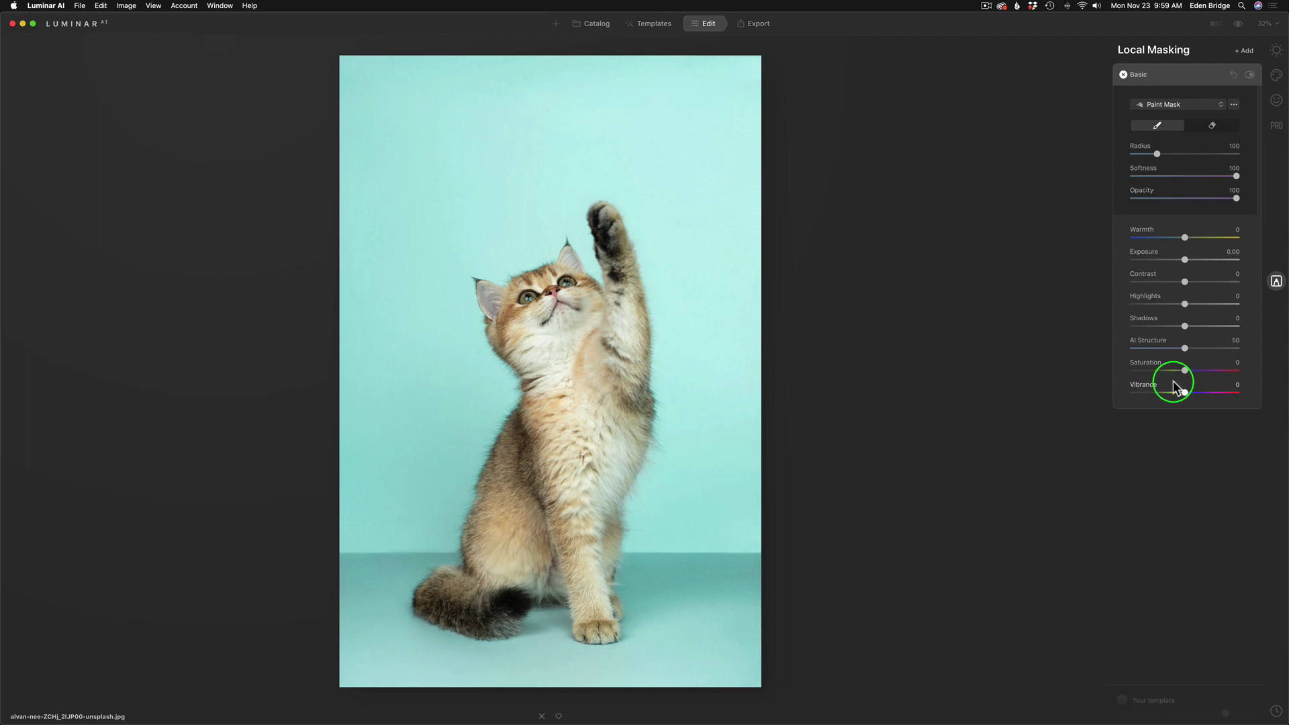
{"action": "left_click", "coordinate": [1125, 76]}
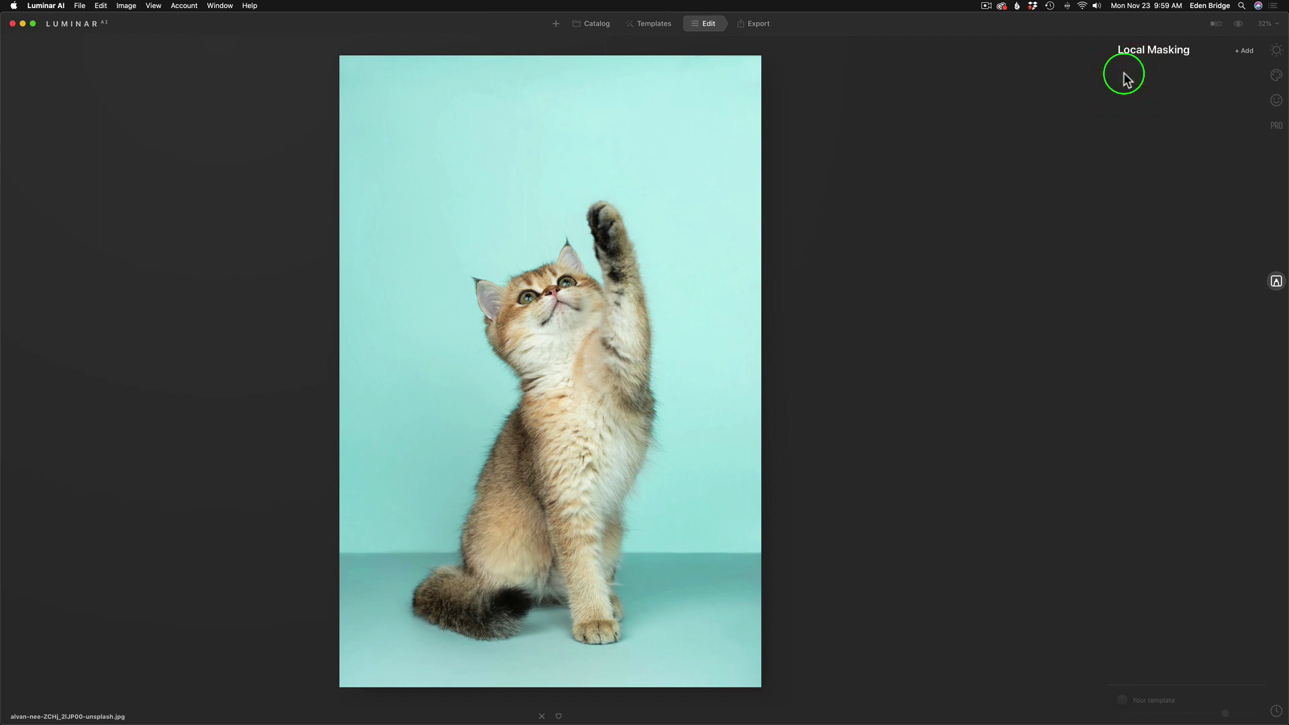
Add a Texture mask layer followed by several Basic mask layers
{"action": "left_click", "coordinate": [1247, 51]}
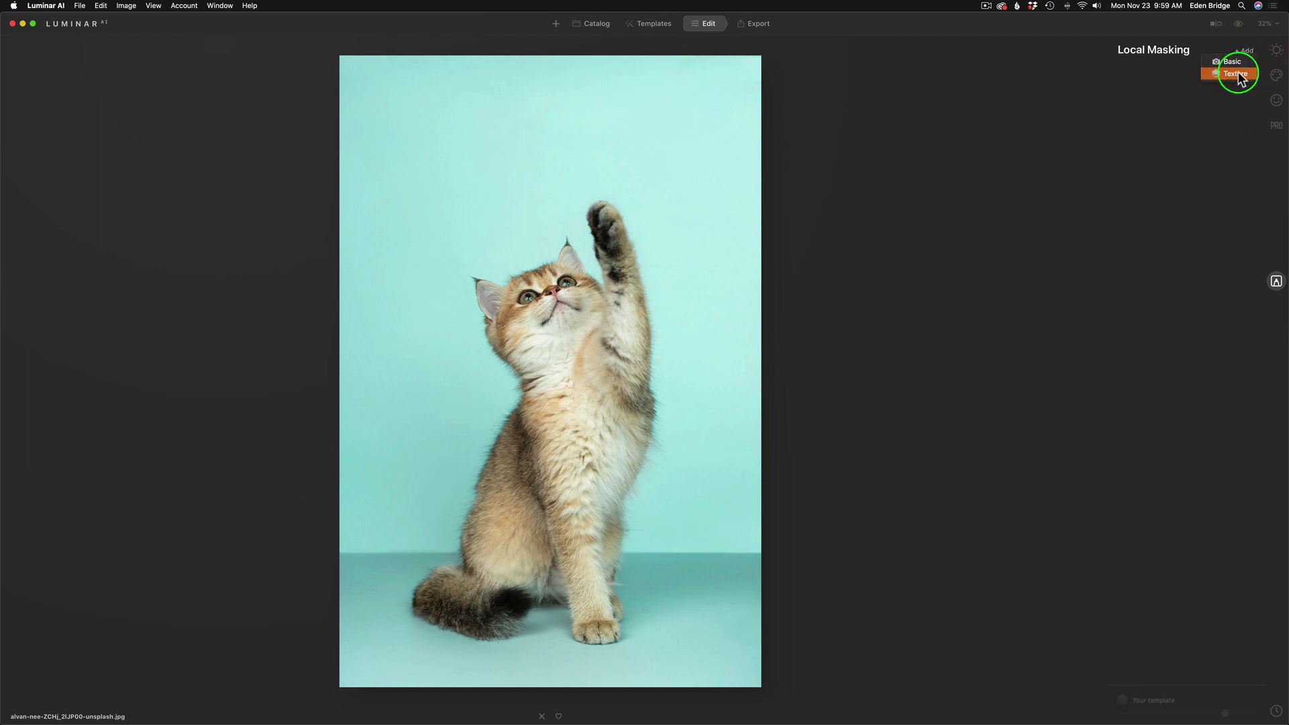
{"action": "left_click", "coordinate": [1240, 76]}
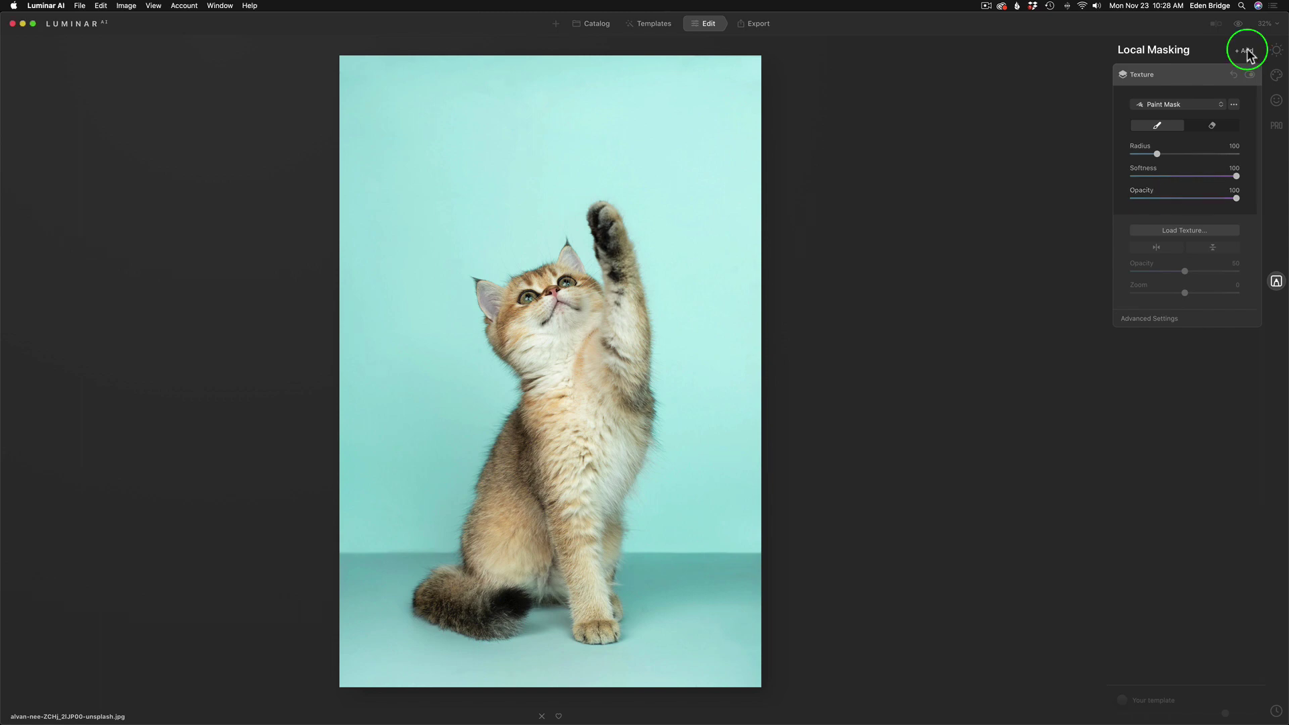
{"action": "left_click", "coordinate": [1245, 50]}
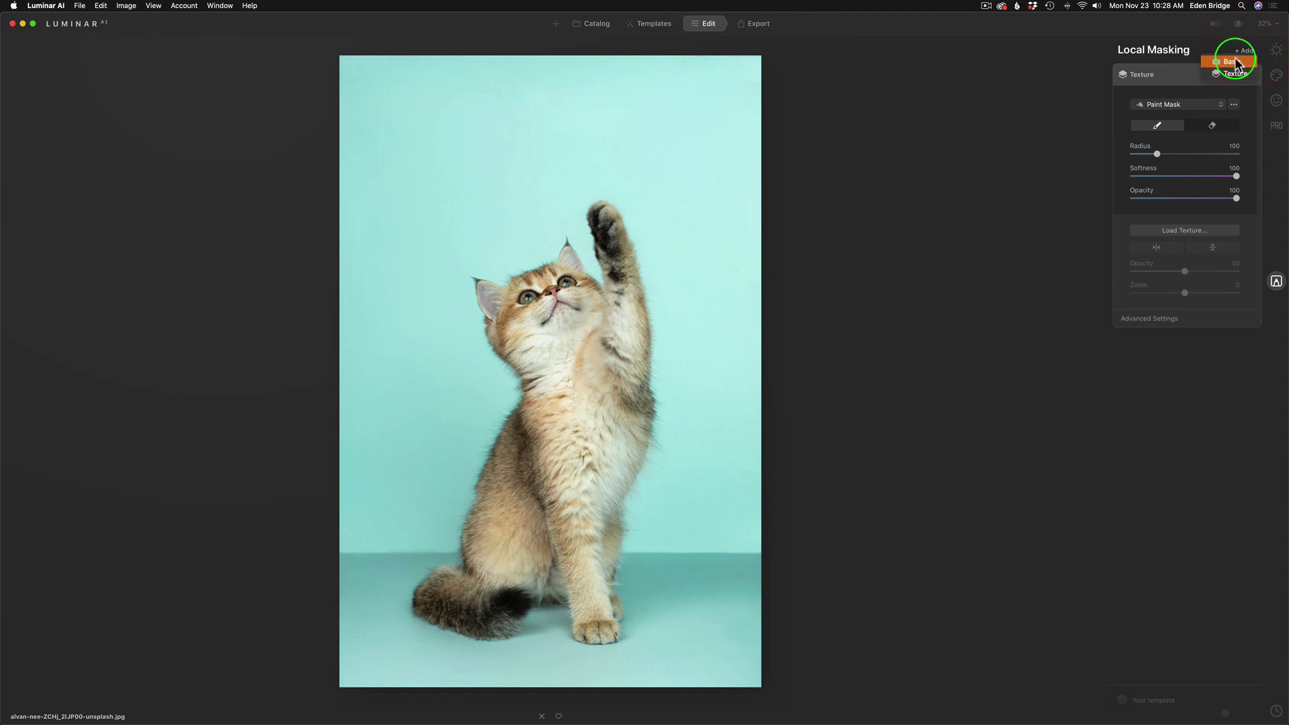
{"action": "left_click", "coordinate": [1235, 59]}
{"action": "left_click", "coordinate": [1248, 51]}
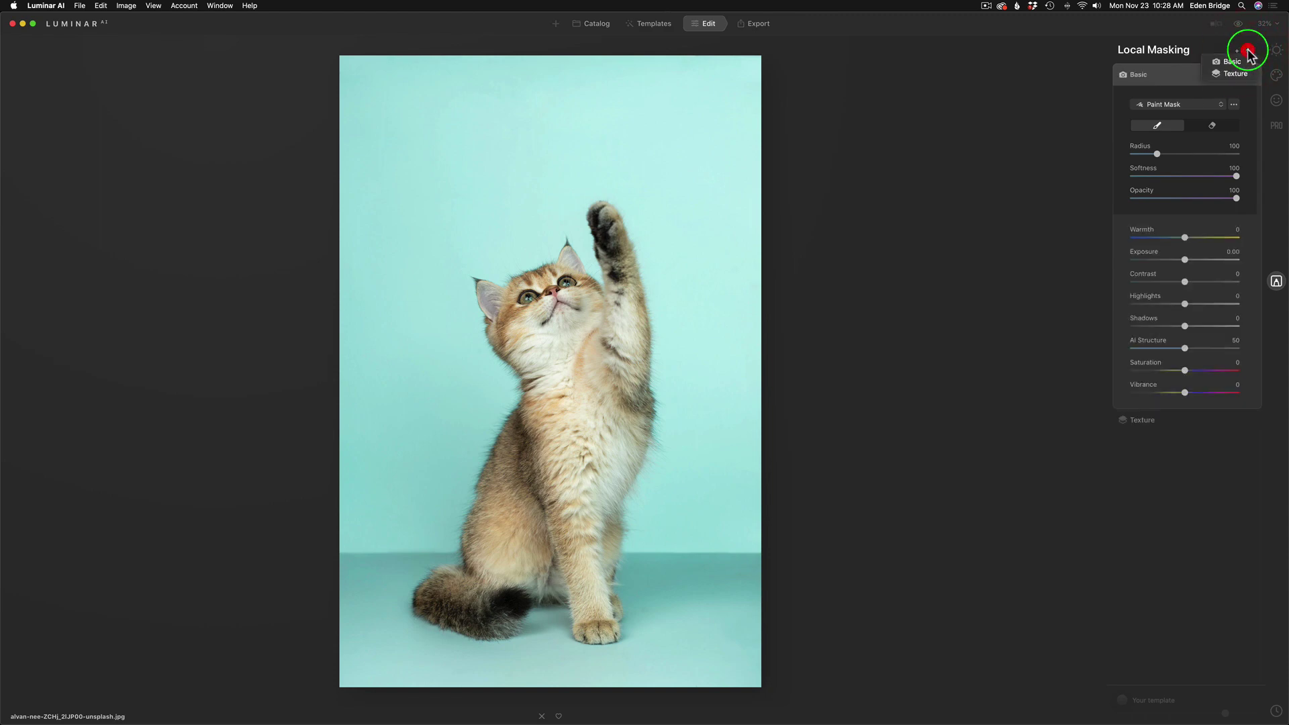
{"action": "left_click", "coordinate": [1236, 62]}
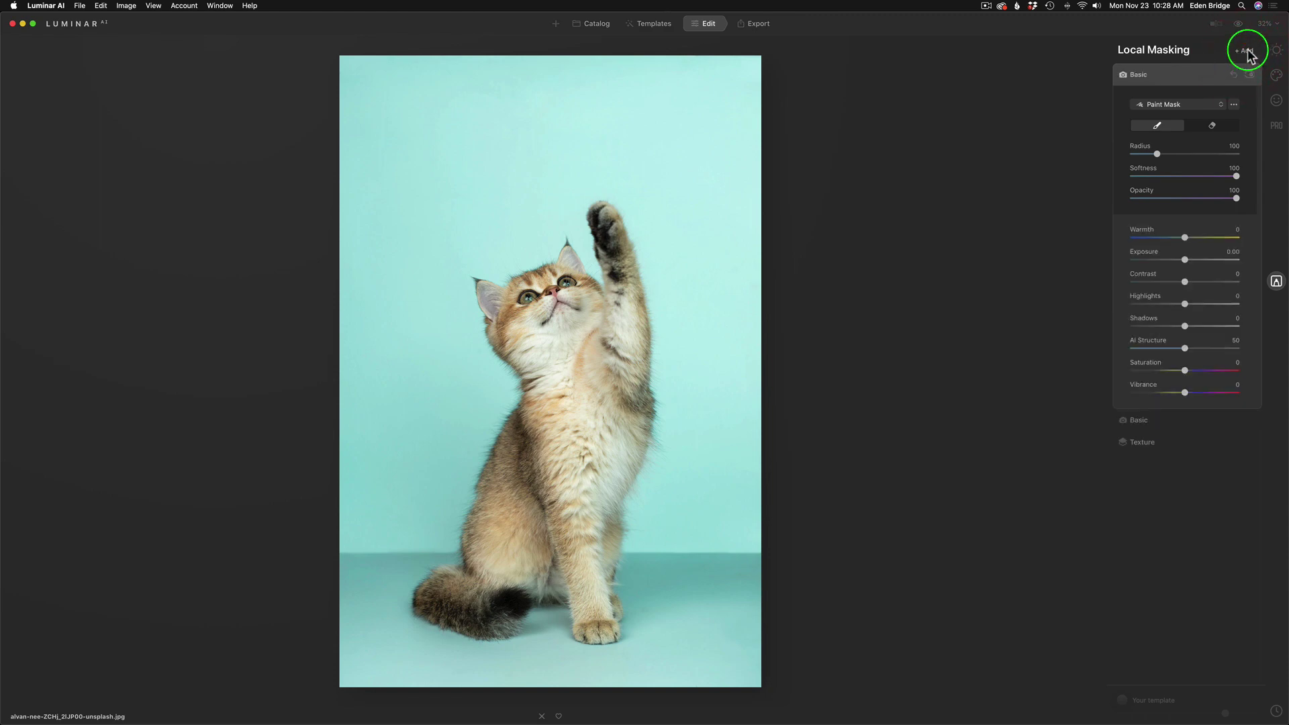
{"action": "left_click", "coordinate": [1243, 52]}
Add two more Texture layers and move the bottom Texture layer to the top slot
{"action": "left_click", "coordinate": [1239, 60]}
{"action": "left_click", "coordinate": [1246, 53]}
{"action": "left_click", "coordinate": [1234, 73]}
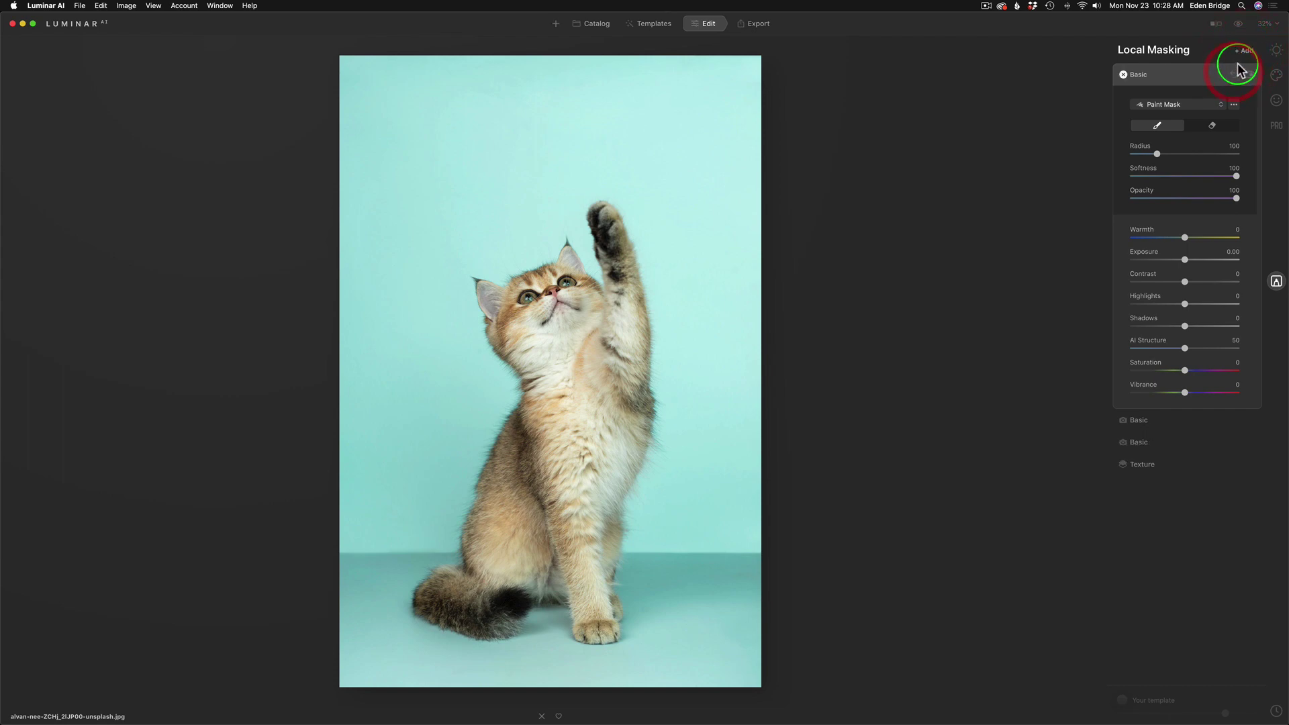
{"action": "left_click", "coordinate": [1245, 51]}
{"action": "left_click", "coordinate": [1232, 77]}
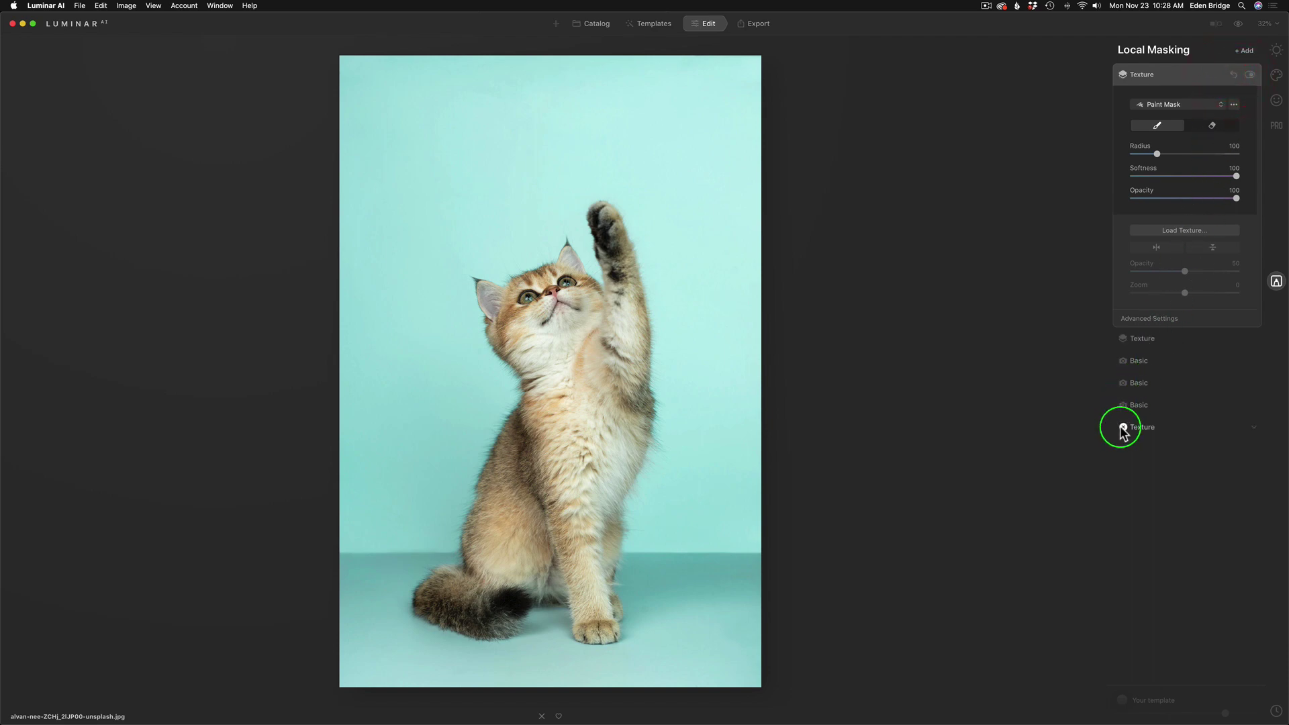
{"action": "left_click_drag", "start_coordinate": [1121, 427], "coordinate": [1120, 337]}
{"action": "left_click", "coordinate": [1123, 337]}
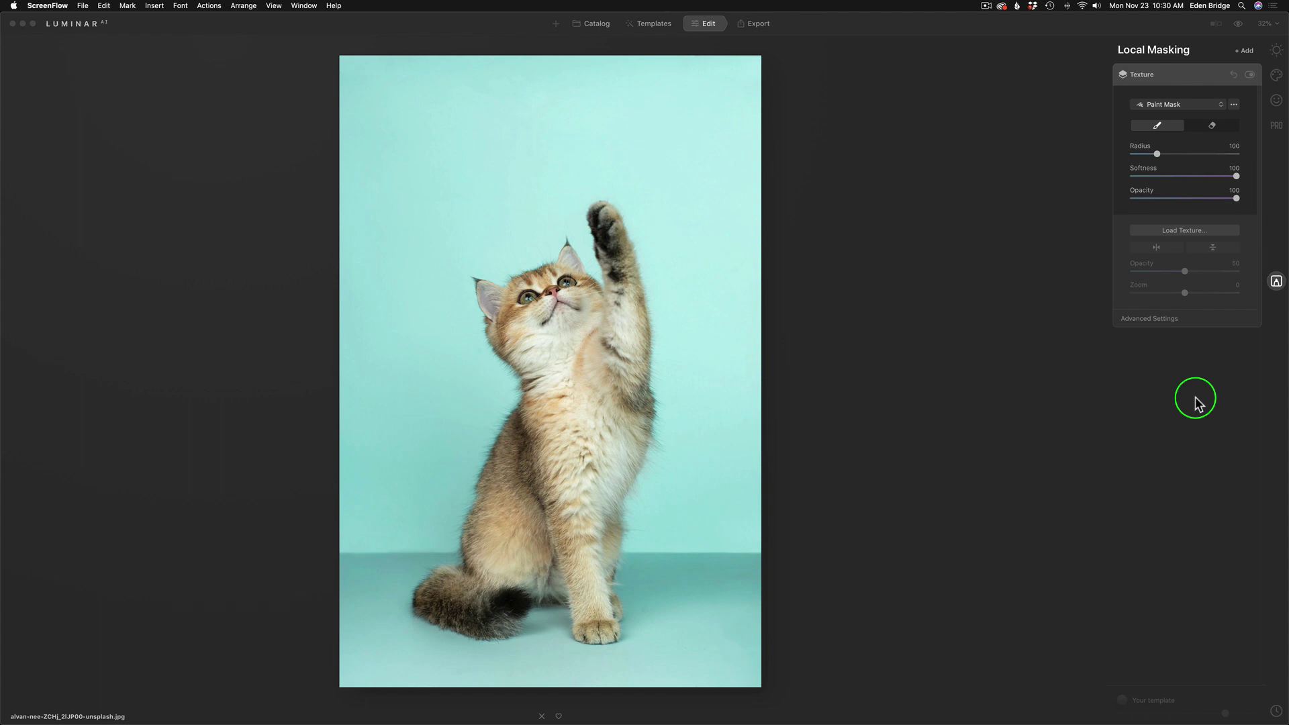
Choose the Paint Mask brush and expand the Texture layer's Advanced Settings
{"action": "left_click", "coordinate": [1195, 397]}
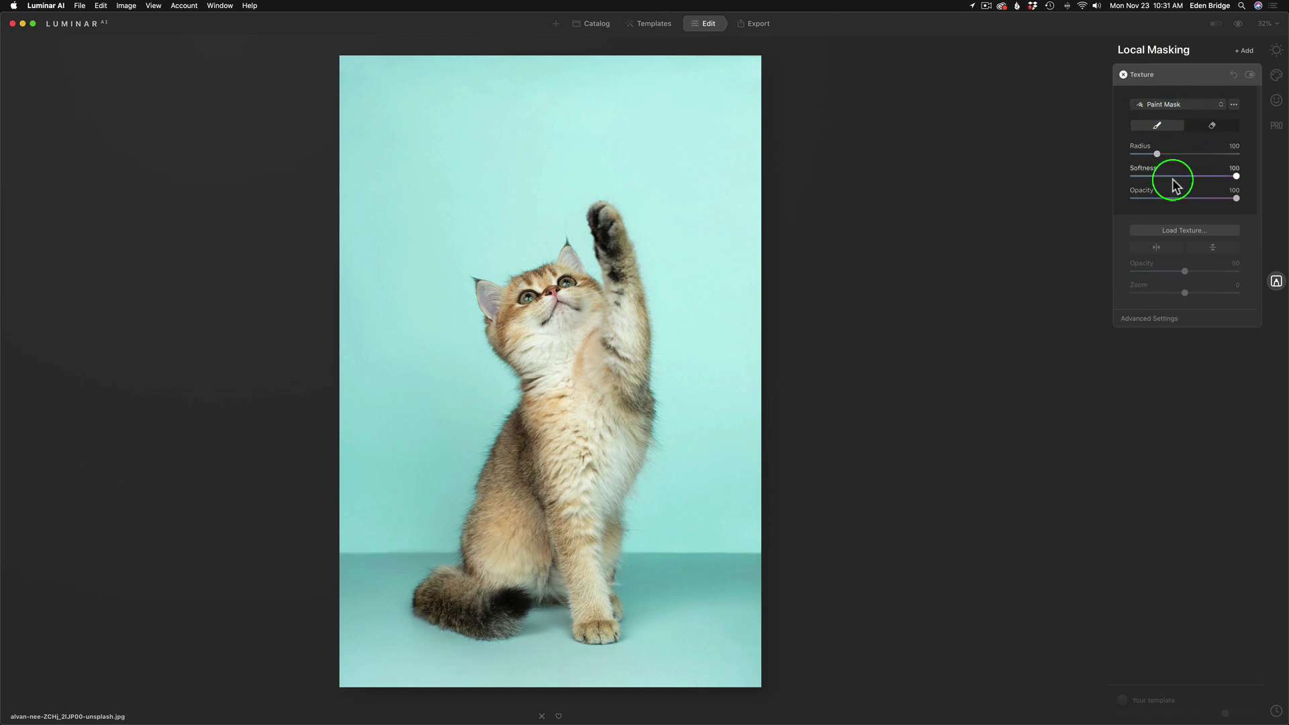
{"action": "left_click", "coordinate": [1158, 126]}
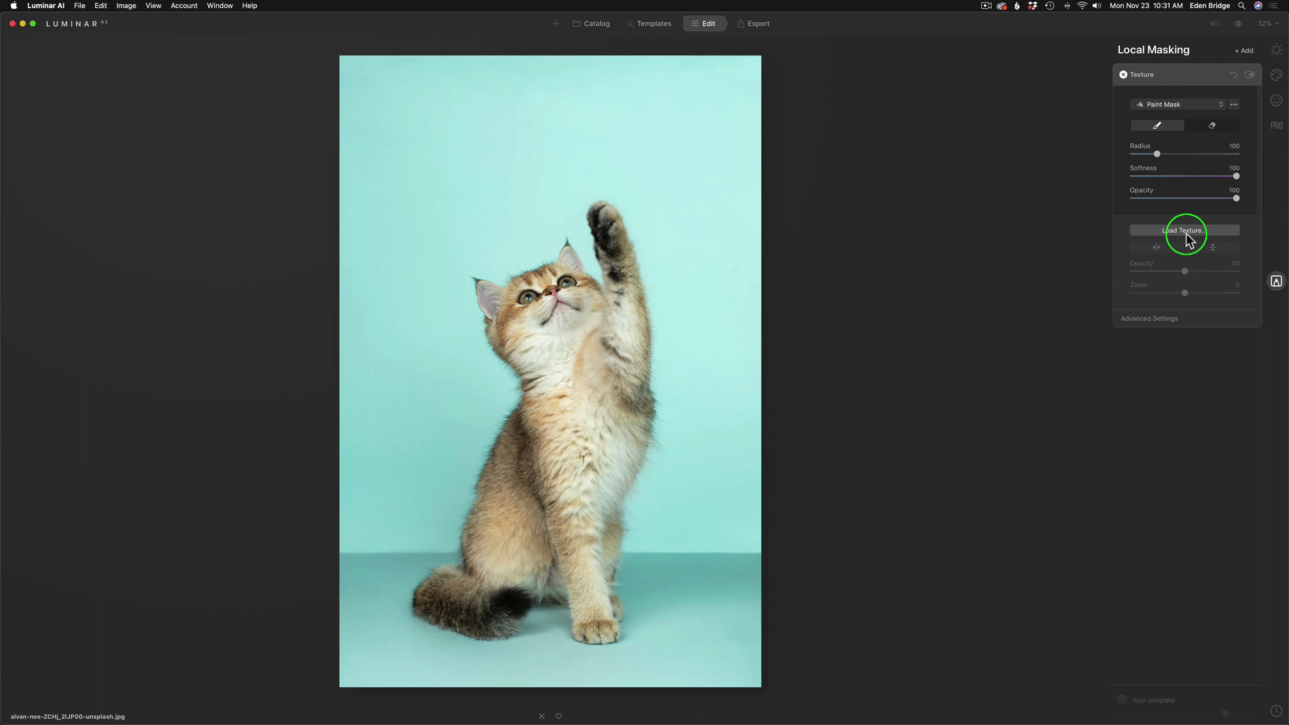
{"action": "left_click", "coordinate": [1156, 321]}
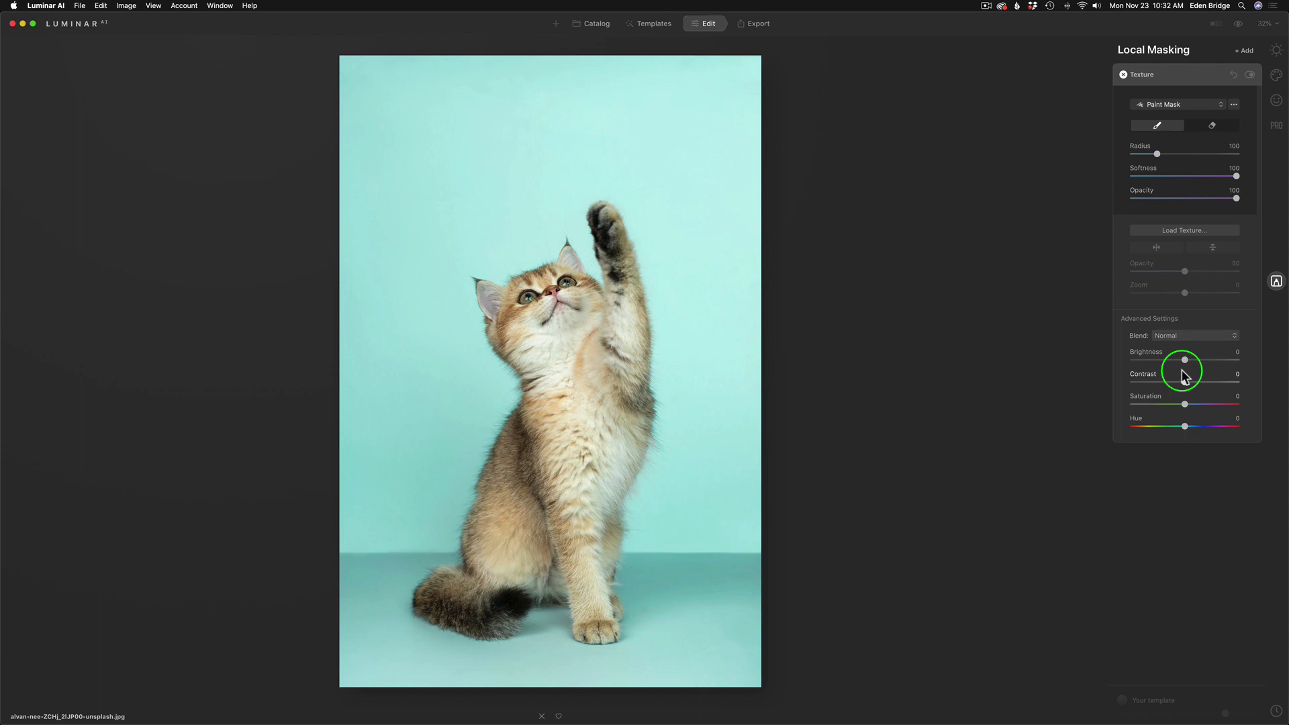
Load Azriel Map.jpg from the Summer Painterly folder as the texture overlay
{"action": "left_click", "coordinate": [1186, 230]}
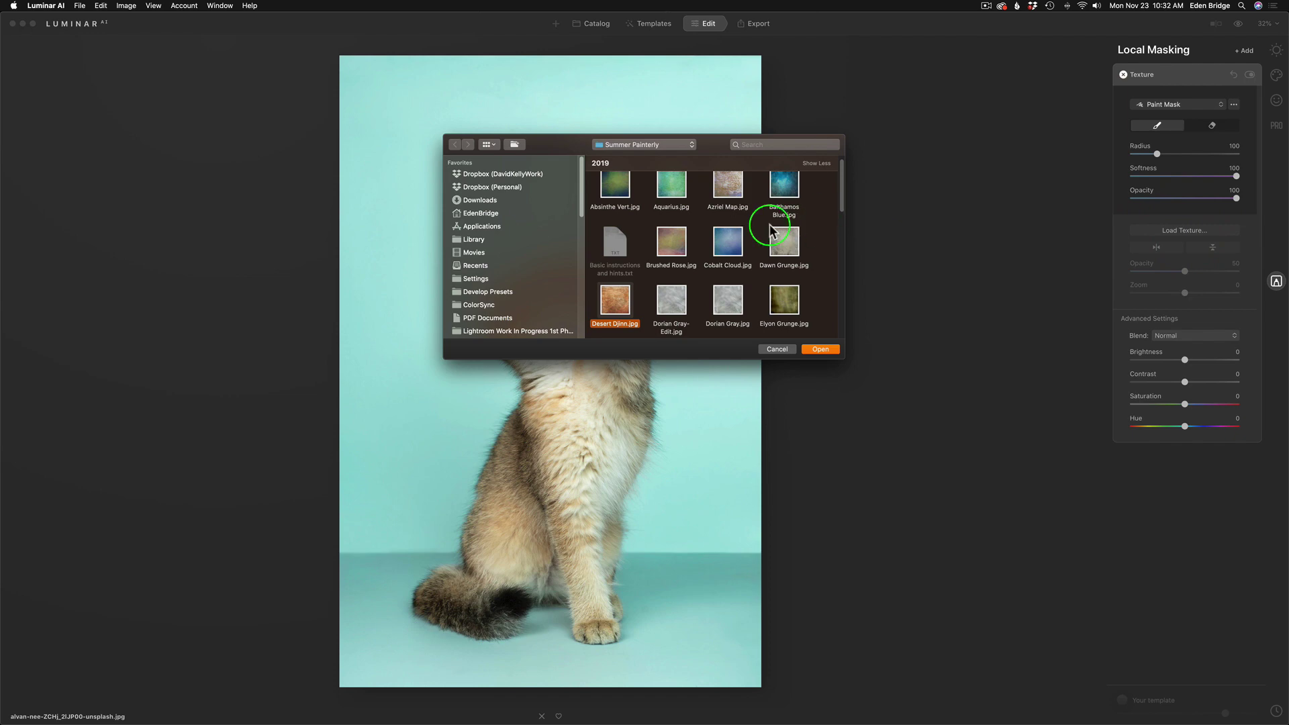
{"action": "scroll", "coordinate": [767, 231], "scroll_direction": "down", "scroll_amount": 1}
{"action": "scroll", "coordinate": [767, 230], "scroll_direction": "up", "scroll_amount": 1}
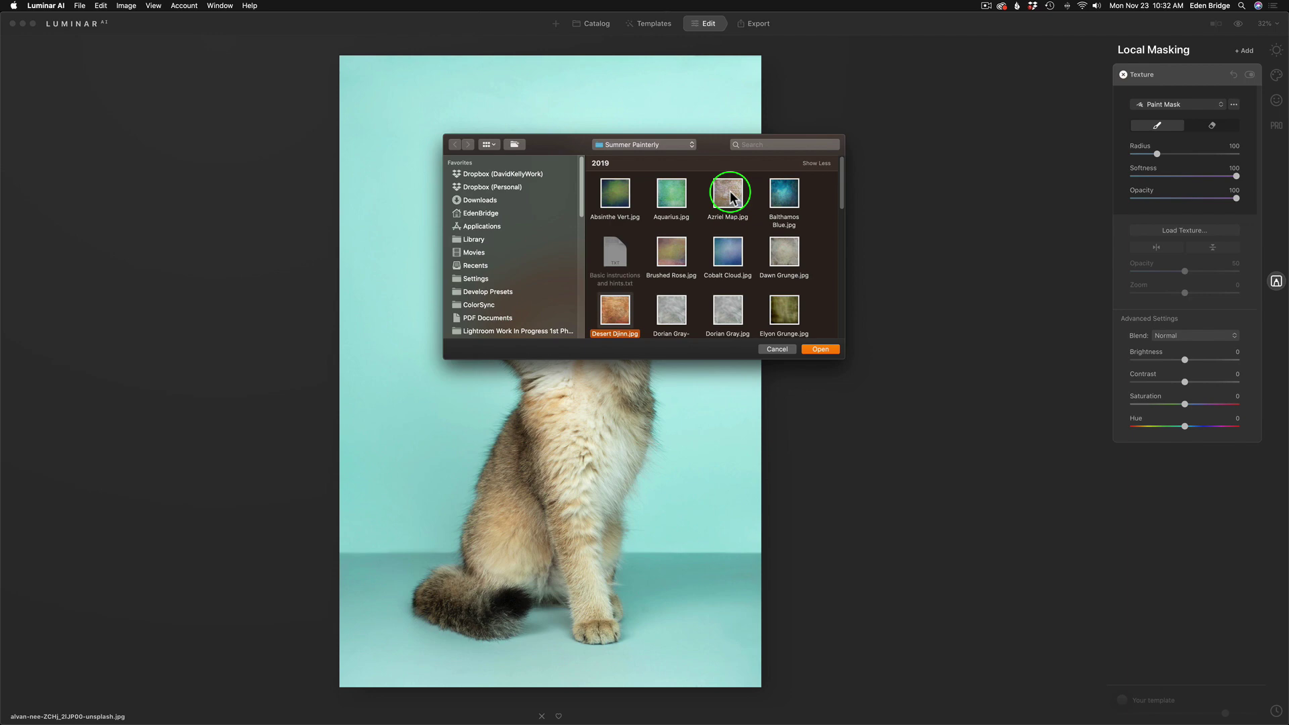
{"action": "left_click", "coordinate": [732, 197]}
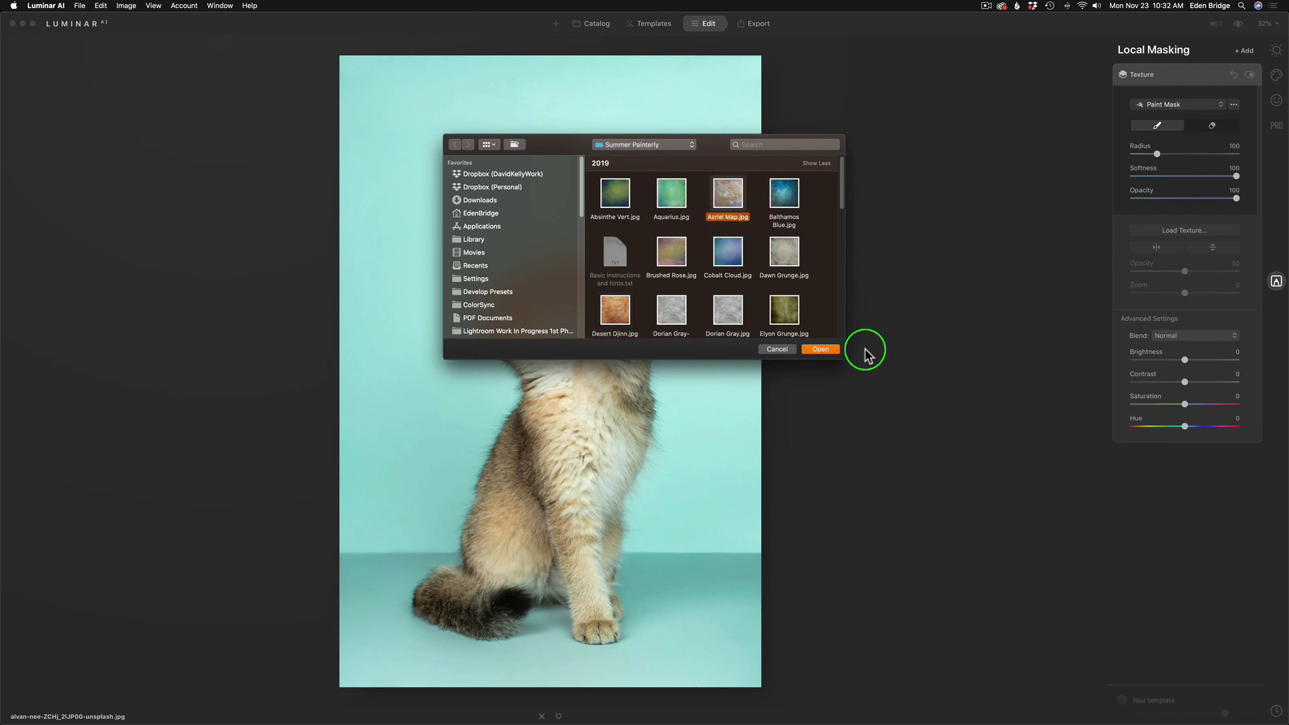
{"action": "left_click", "coordinate": [827, 348]}
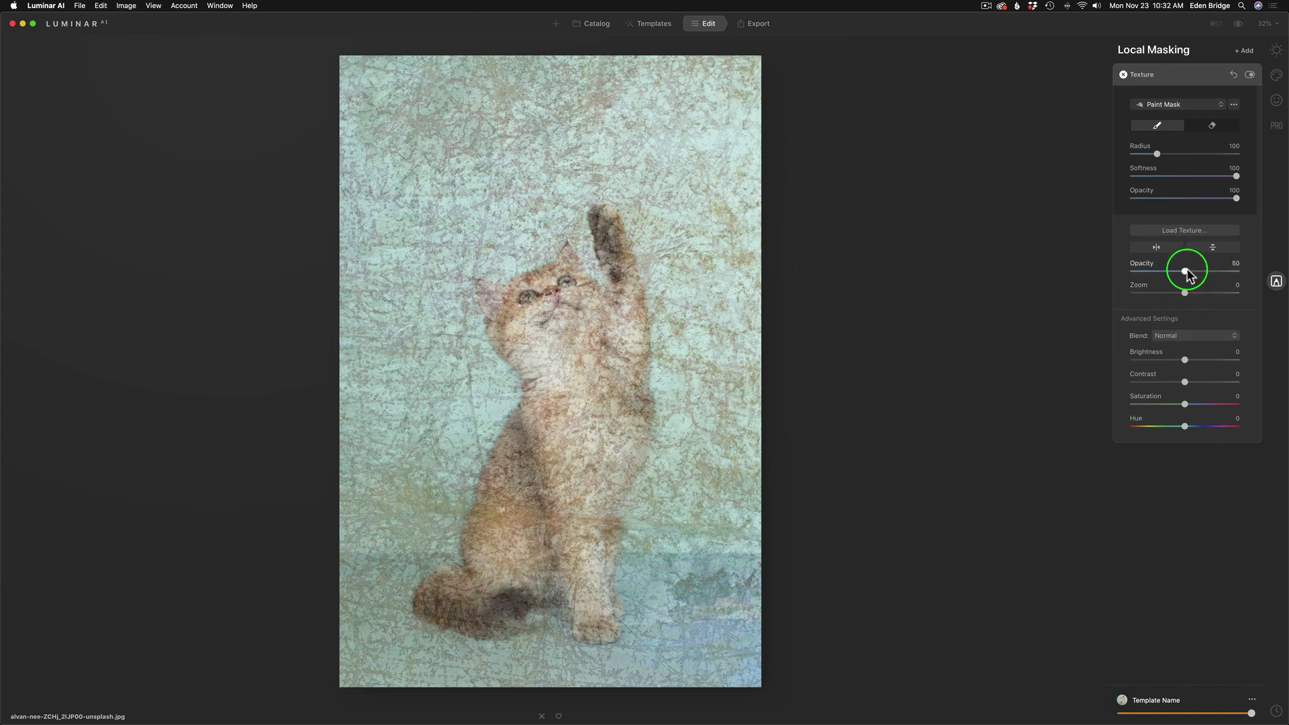
Lower the texture opacity, raise it to 100, and open the Blend mode list
{"action": "left_click_drag", "start_coordinate": [1185, 270], "coordinate": [1156, 274]}
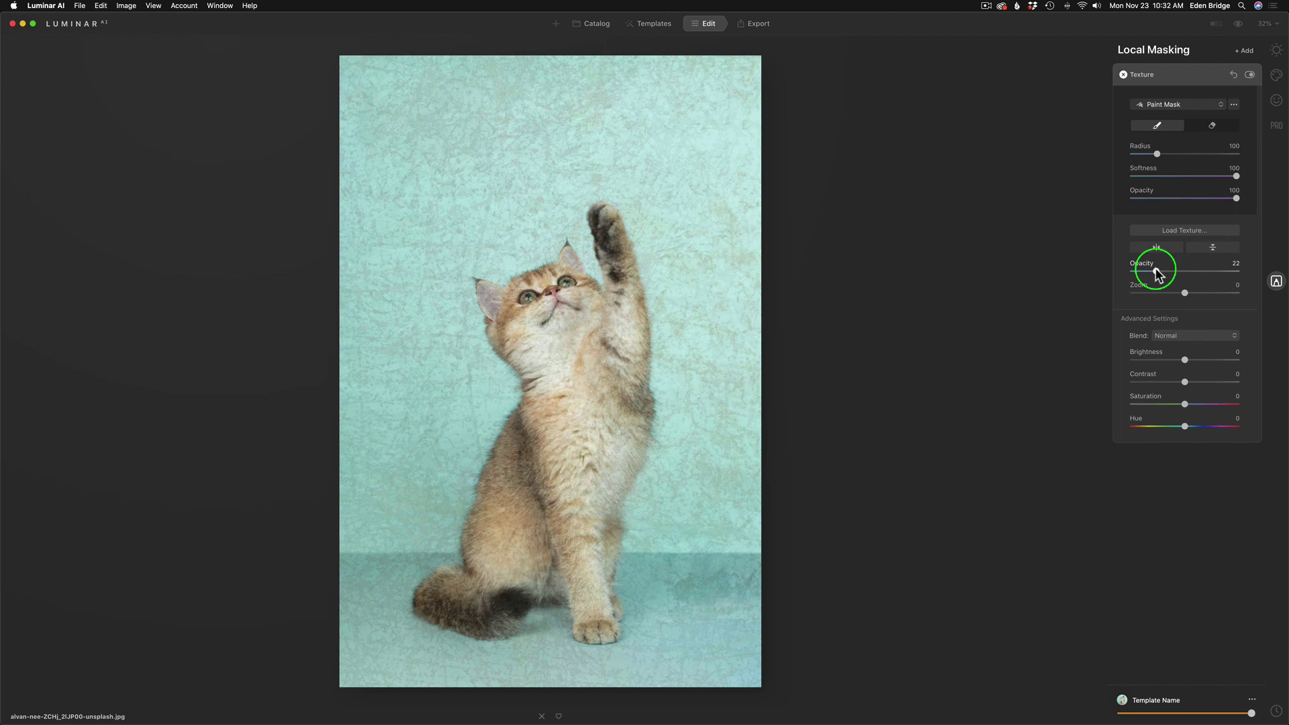
{"action": "left_click_drag", "start_coordinate": [1157, 274], "coordinate": [1248, 274]}
{"action": "left_click", "coordinate": [1200, 337]}
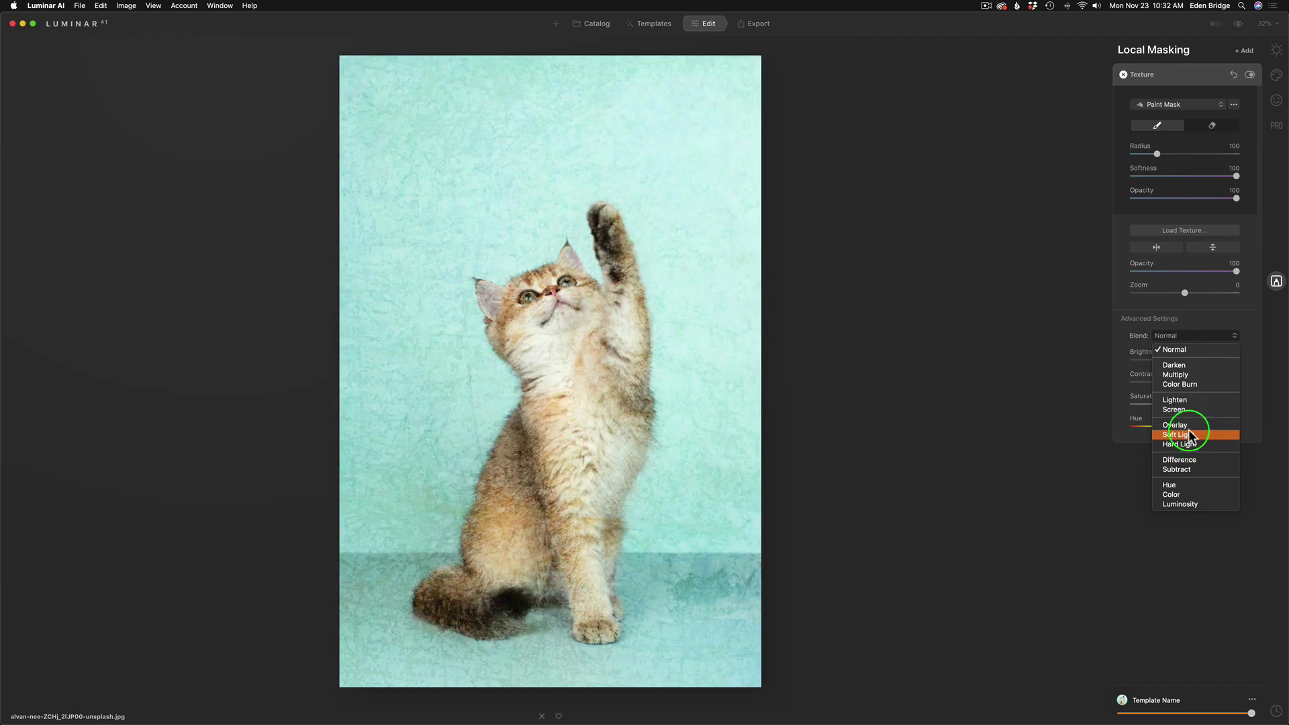
Try Soft Light, then set the texture to Multiply blend at about 26 opacity
{"action": "left_click", "coordinate": [1190, 436]}
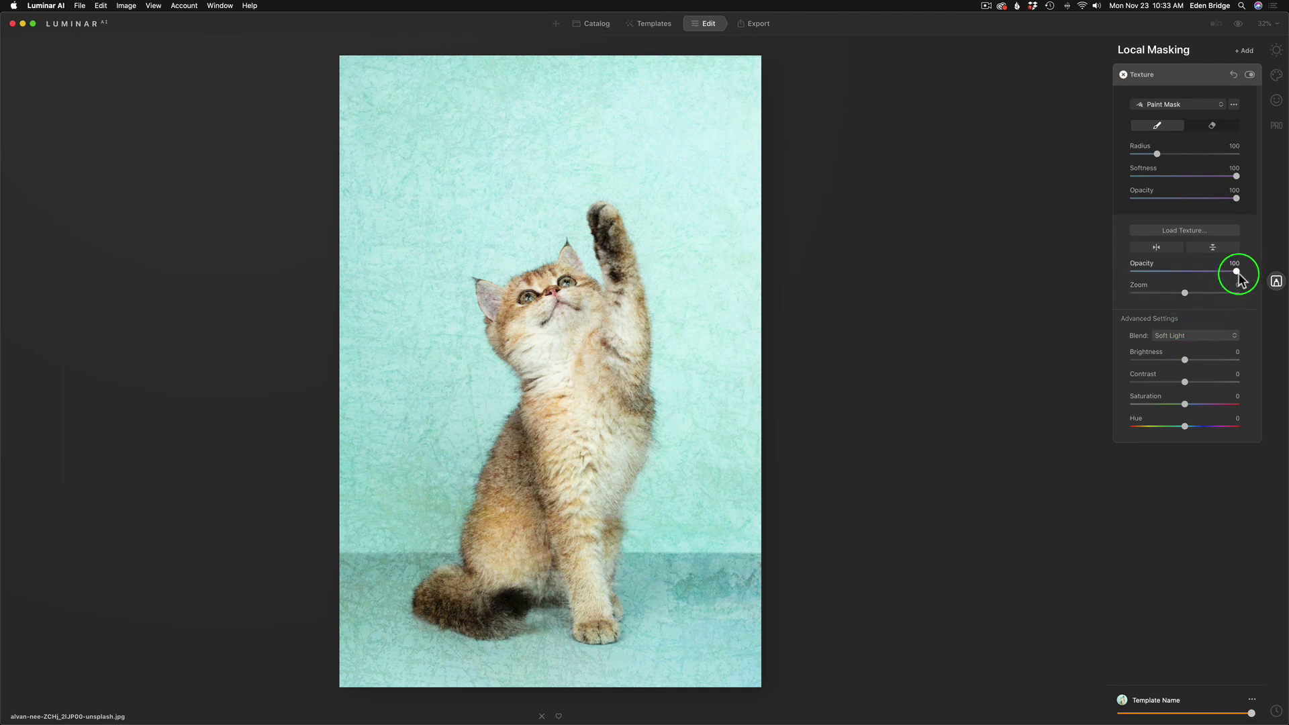
{"action": "mouse_move", "coordinate": [1219, 271]}
{"action": "left_mouse_down"}
{"action": "mouse_move", "coordinate": [1168, 272]}
{"action": "mouse_move", "coordinate": [1222, 272]}
{"action": "left_mouse_up"}
{"action": "left_click", "coordinate": [1213, 336]}
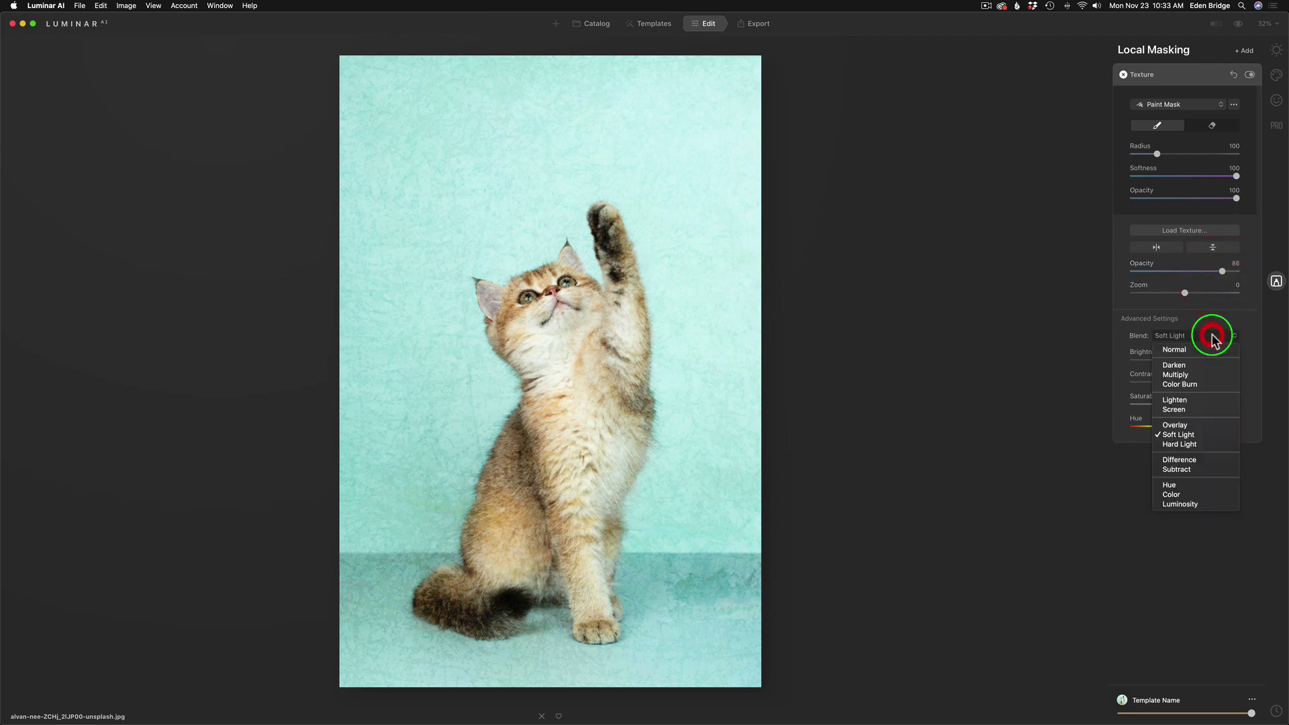
{"action": "left_click", "coordinate": [1190, 374]}
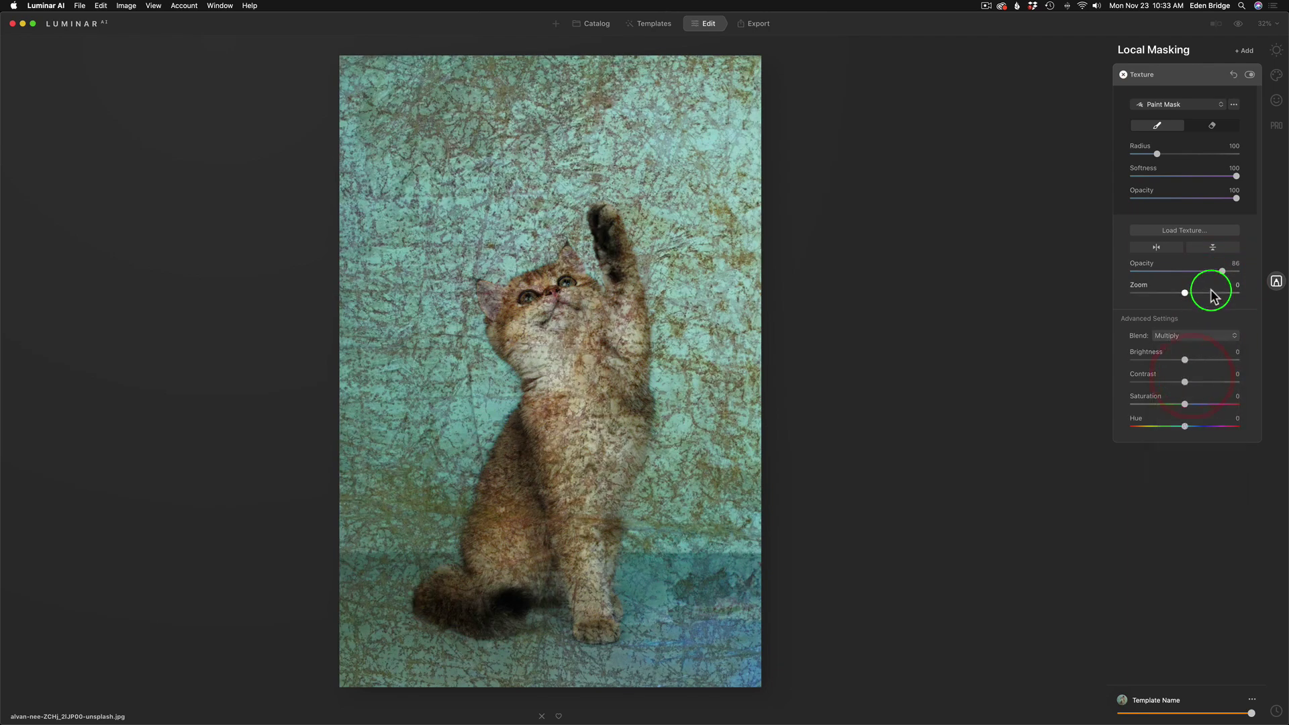
{"action": "left_click_drag", "start_coordinate": [1222, 272], "coordinate": [1154, 269]}
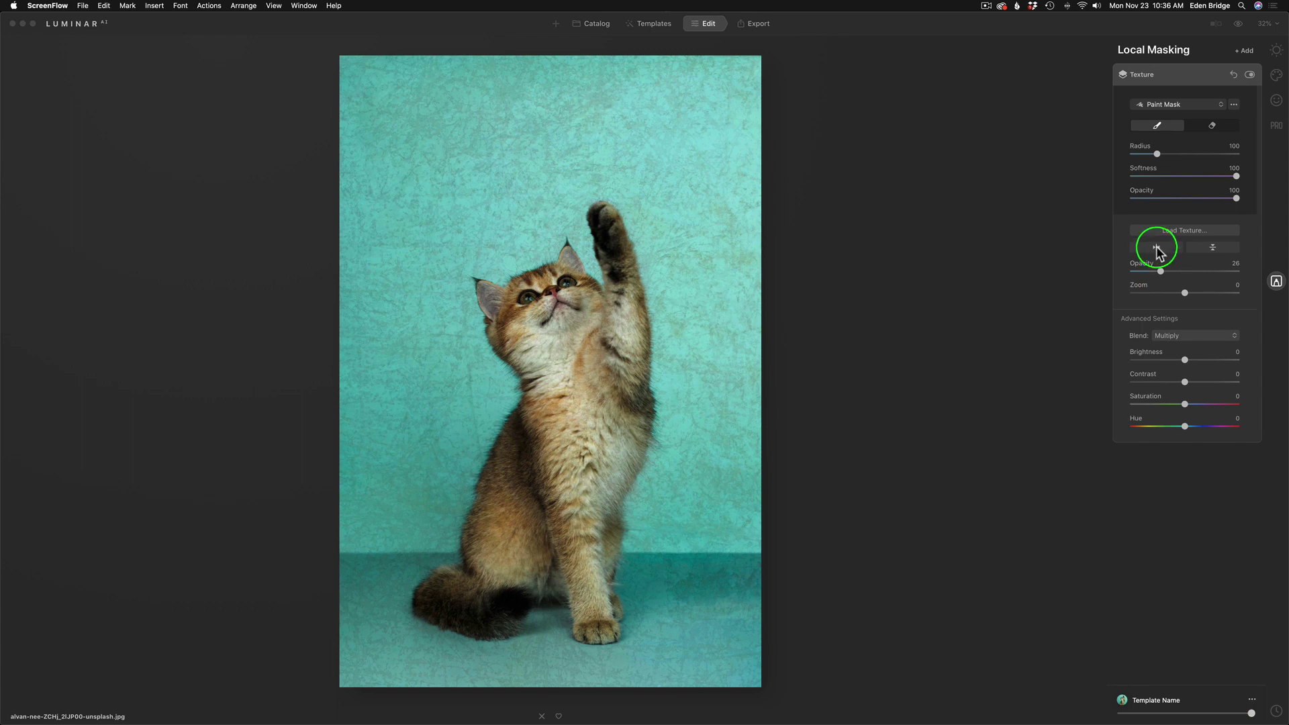
Flip the Azriel Map texture horizontally and vertically, then set its Zoom to 13
{"action": "left_click", "coordinate": [1157, 248]}
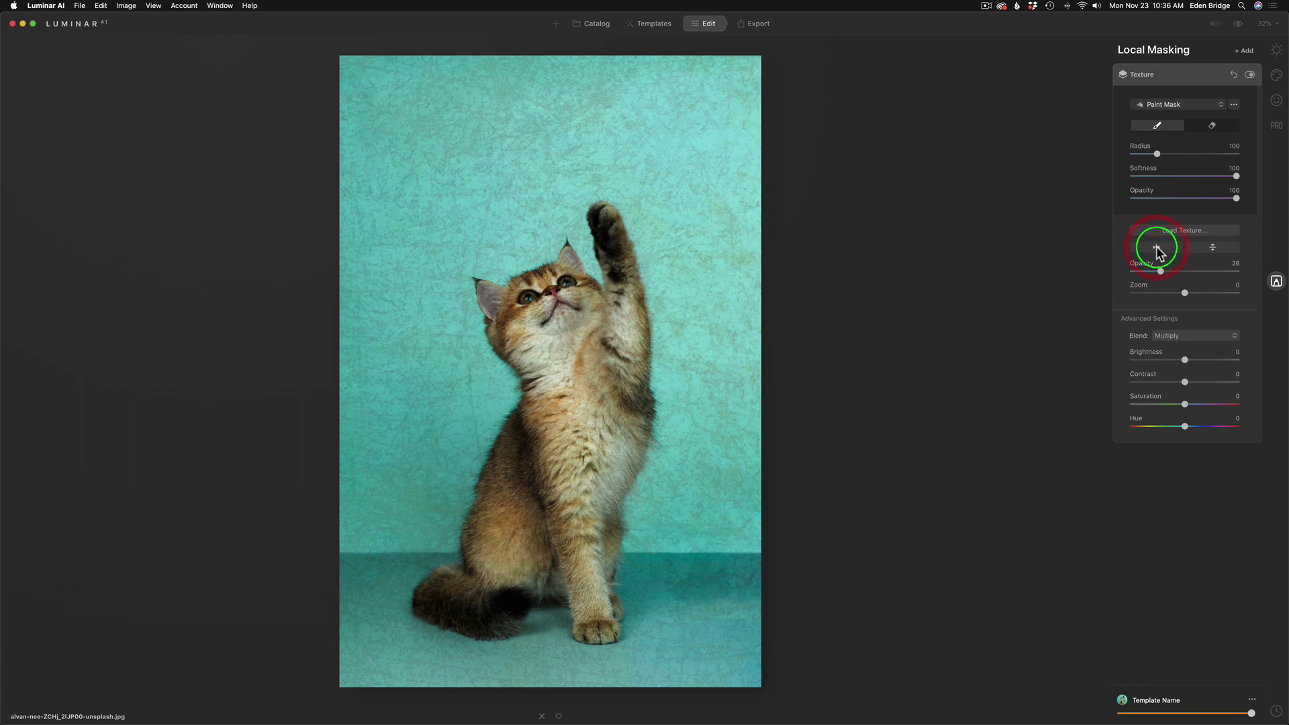
{"action": "left_click", "coordinate": [1159, 247]}
{"action": "left_click", "coordinate": [1214, 247]}
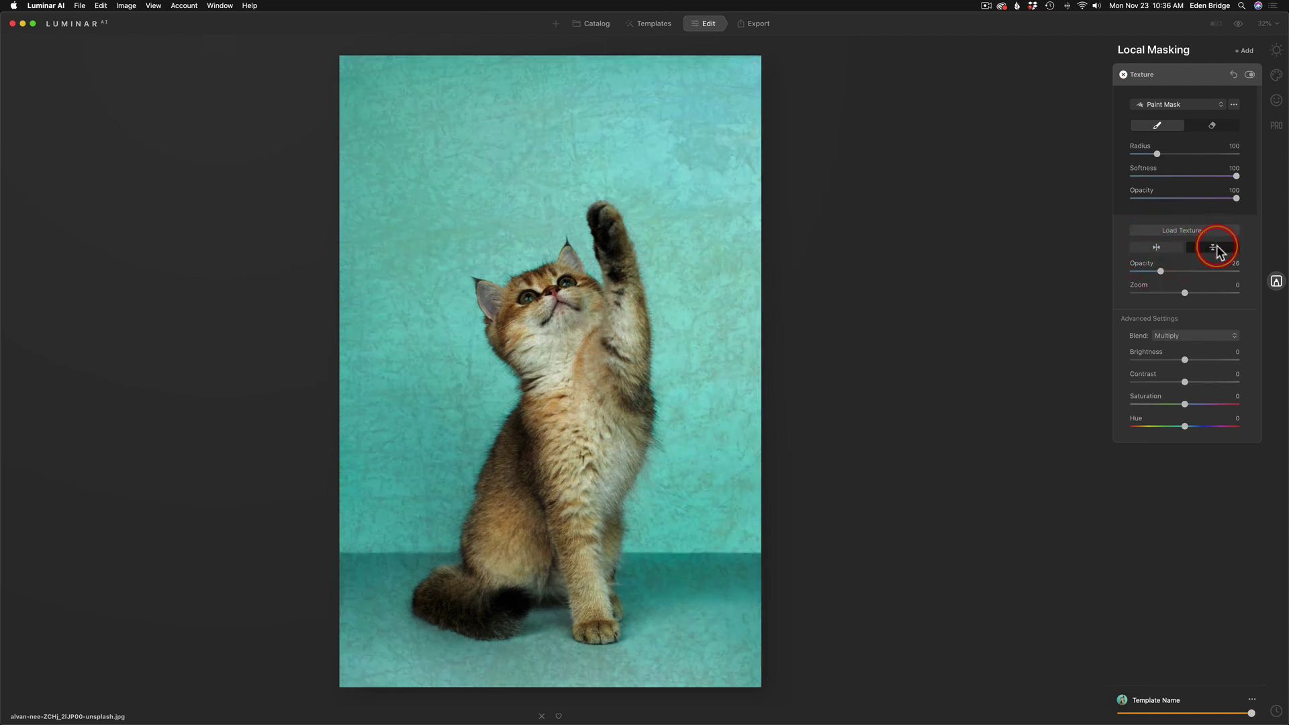
{"action": "left_click", "coordinate": [1215, 247]}
{"action": "left_click", "coordinate": [1216, 247]}
{"action": "mouse_move", "coordinate": [1186, 296]}
{"action": "left_mouse_down"}
{"action": "mouse_move", "coordinate": [1218, 294]}
{"action": "mouse_move", "coordinate": [1155, 294]}
{"action": "mouse_move", "coordinate": [1193, 294]}
{"action": "left_mouse_up"}
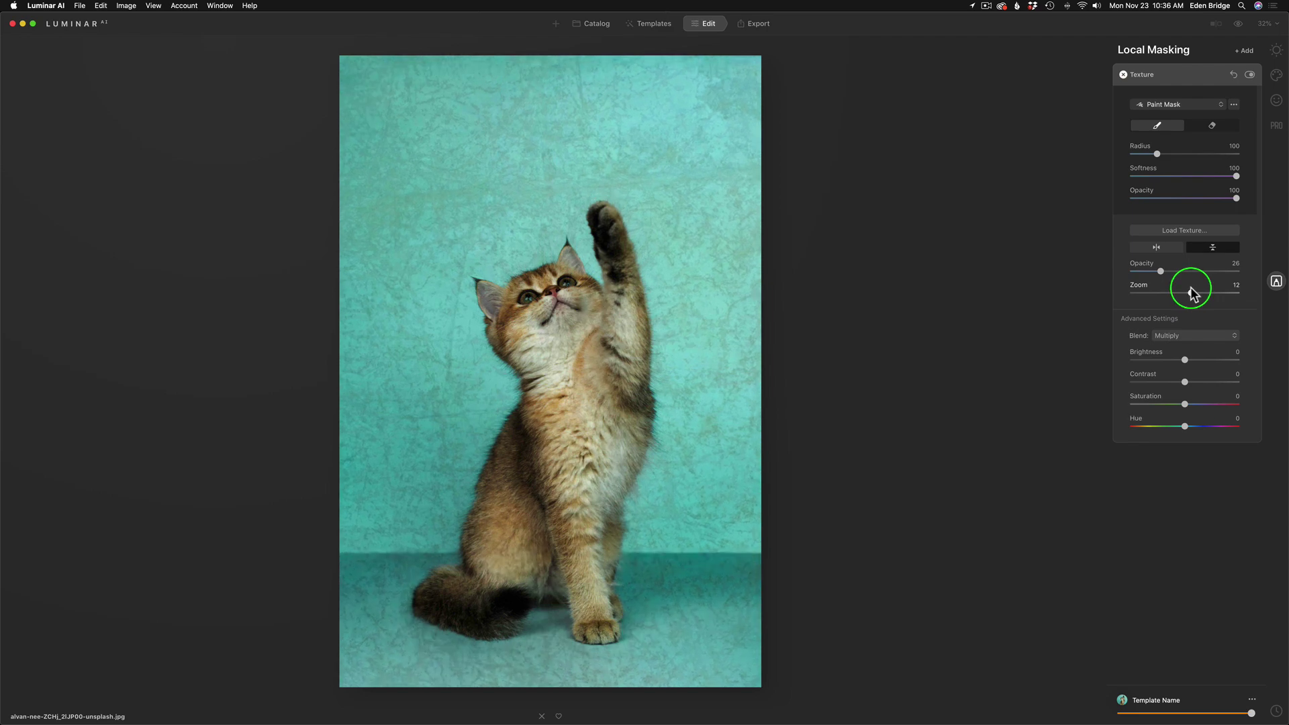
{"action": "left_click", "coordinate": [1192, 294]}
{"action": "left_click", "coordinate": [1191, 294]}
{"action": "left_click_drag", "start_coordinate": [1192, 295], "coordinate": [1191, 295]}
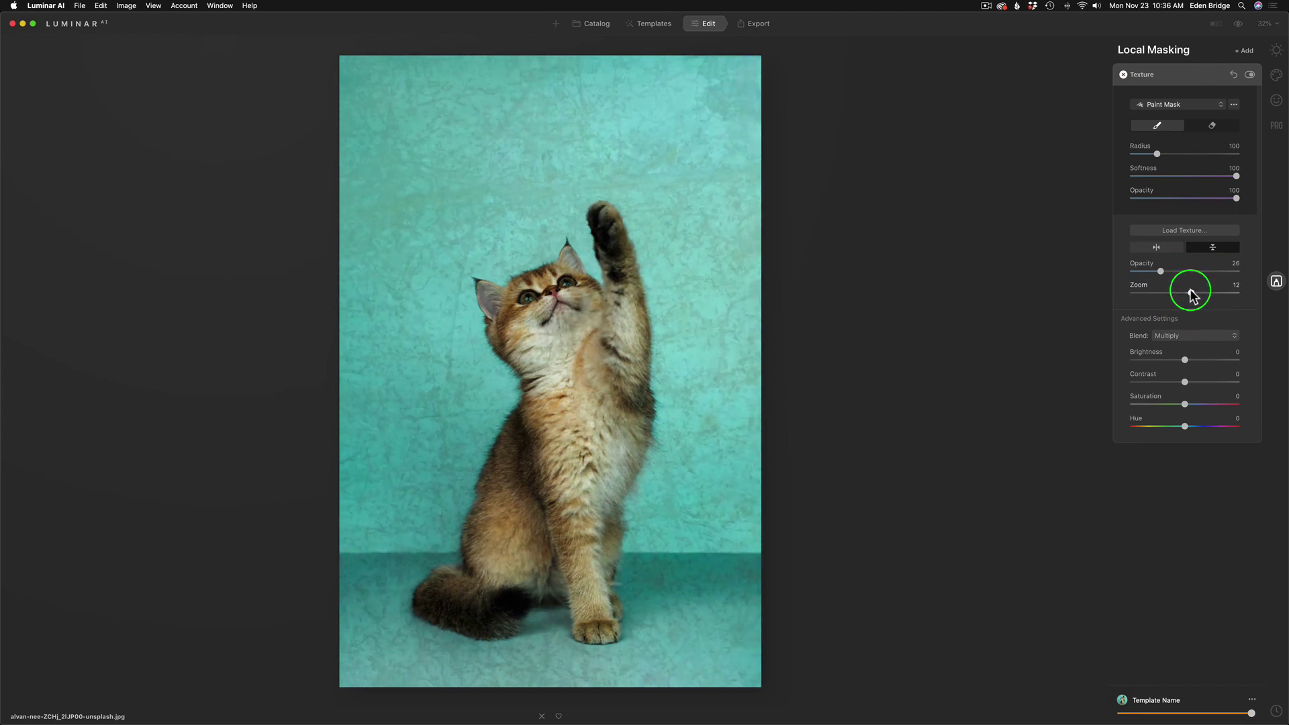
Reset texture Brightness to 0, then set Contrast to 16, Saturation to 27 and Hue to 161
{"action": "left_click", "coordinate": [1192, 294]}
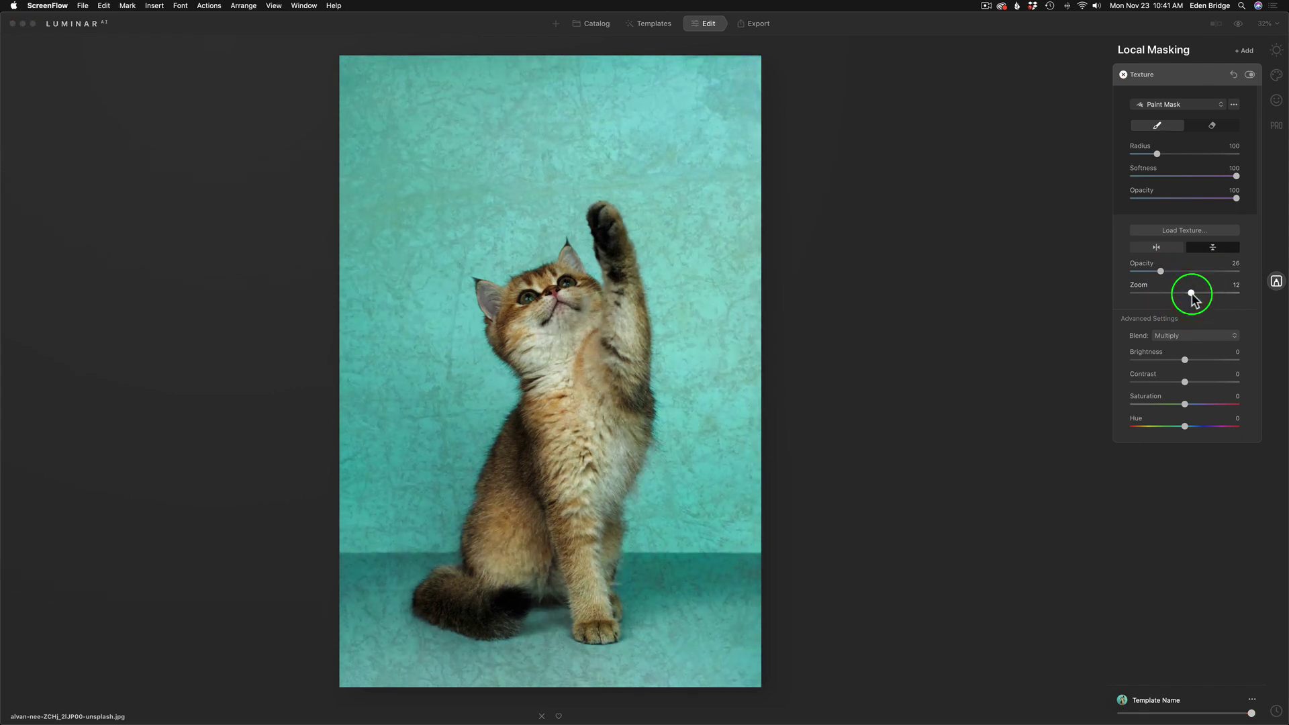
{"action": "mouse_move", "coordinate": [1186, 361]}
{"action": "left_mouse_down"}
{"action": "mouse_move", "coordinate": [1223, 363]}
{"action": "mouse_move", "coordinate": [1177, 364]}
{"action": "left_mouse_up"}
{"action": "double_click", "coordinate": [1175, 362]}
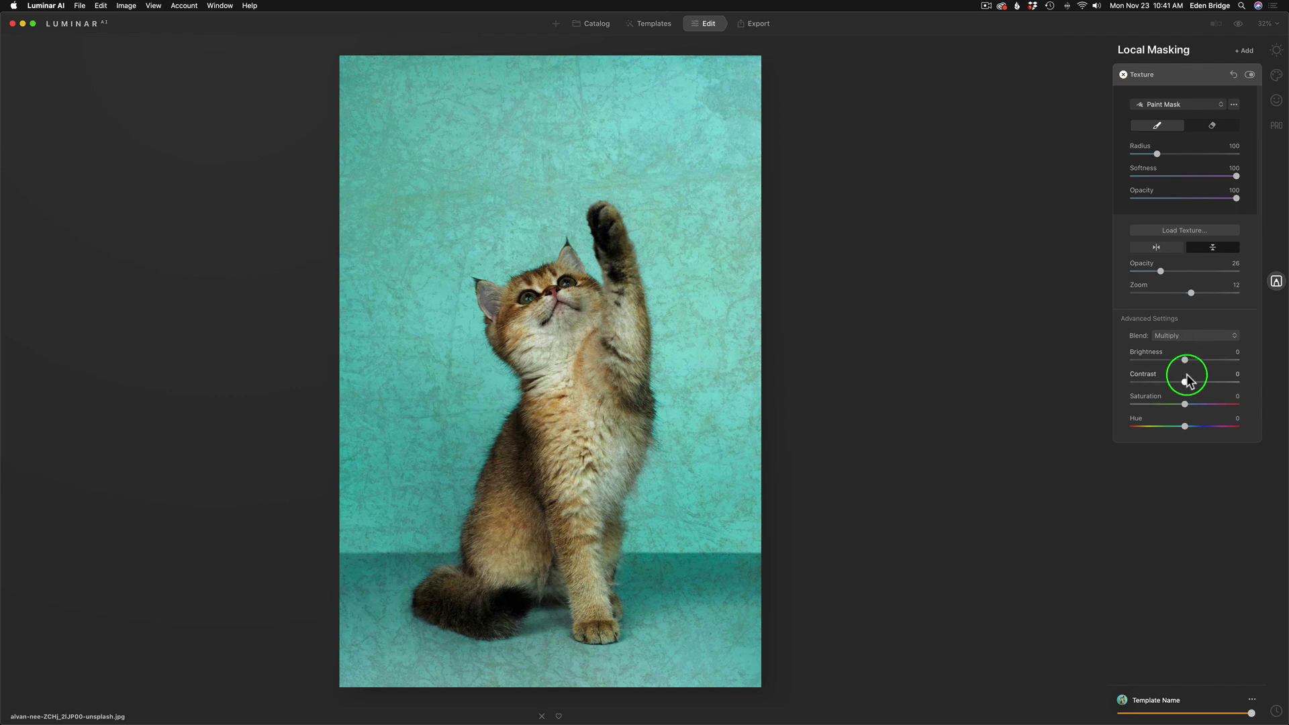
{"action": "mouse_move", "coordinate": [1186, 380]}
{"action": "left_mouse_down"}
{"action": "mouse_move", "coordinate": [1219, 379]}
{"action": "mouse_move", "coordinate": [1196, 378]}
{"action": "left_mouse_up"}
{"action": "left_click_drag", "start_coordinate": [1197, 380], "coordinate": [1193, 381]}
{"action": "left_click", "coordinate": [1186, 404]}
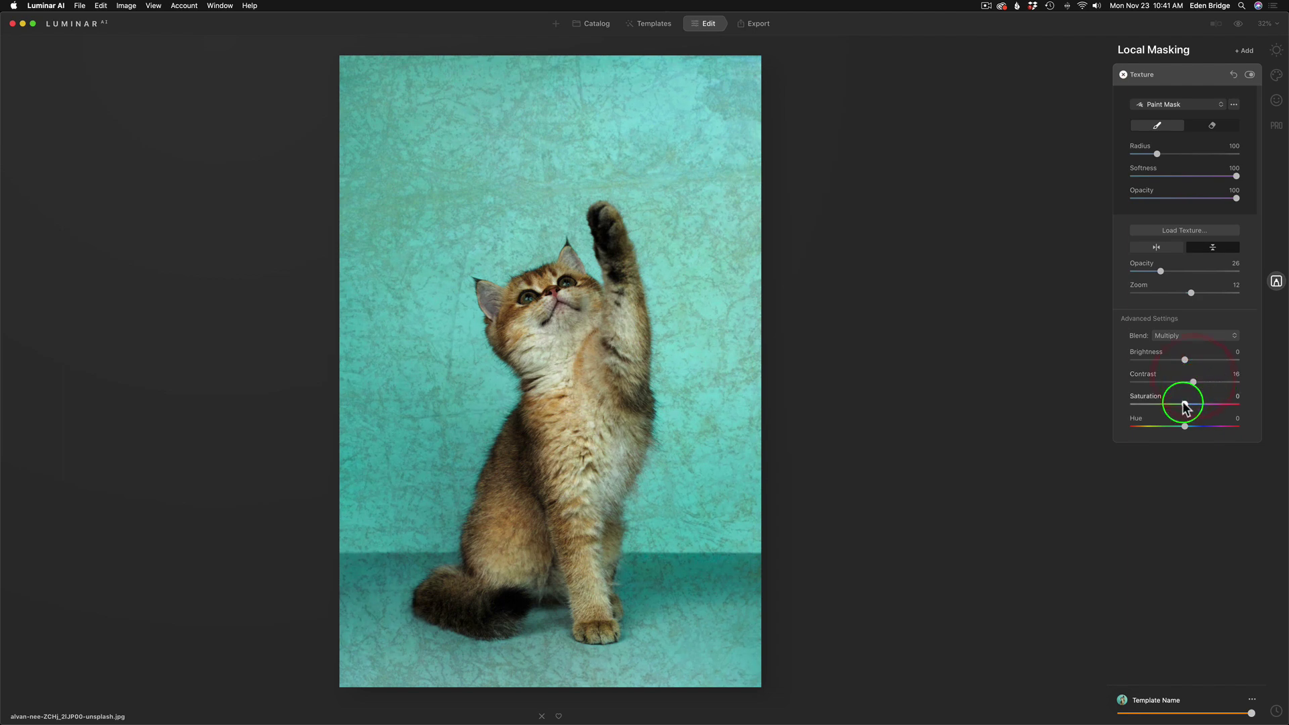
{"action": "left_click_drag", "start_coordinate": [1187, 407], "coordinate": [1234, 428]}
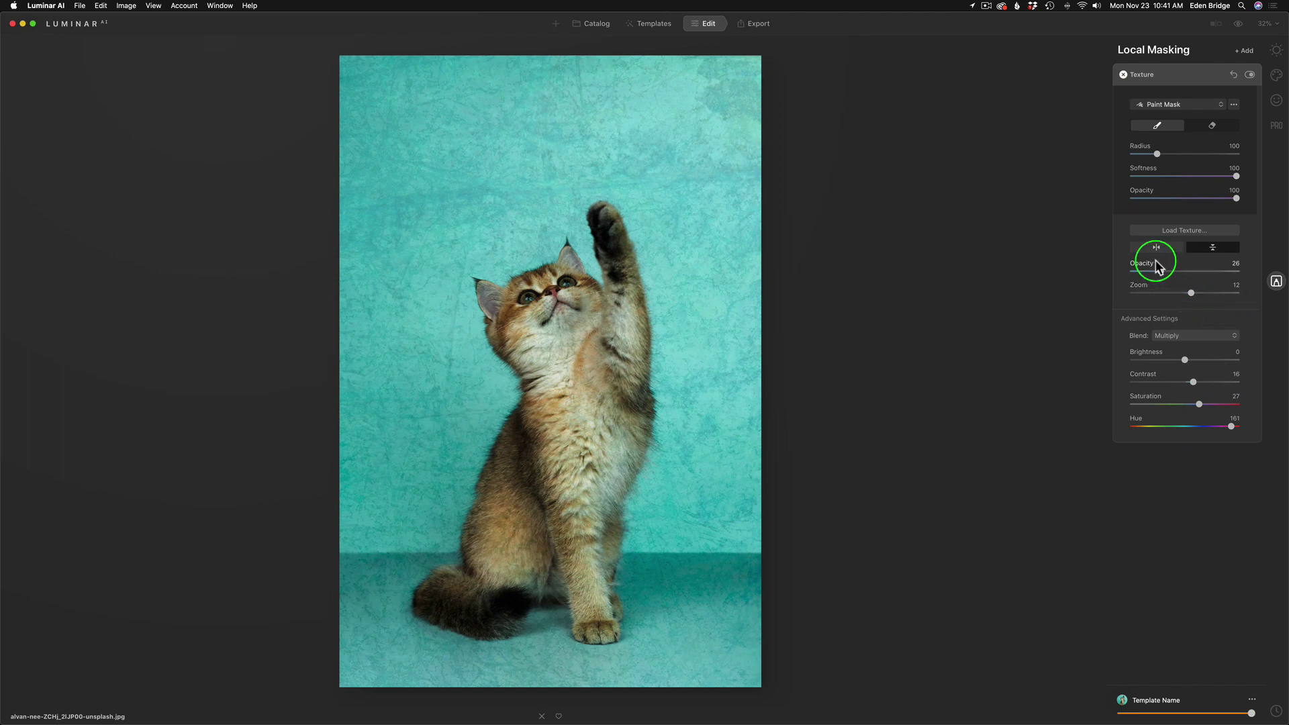
Lower the texture Opacity to 23 and choose a new blend mode for it
{"action": "left_click_drag", "start_coordinate": [1160, 269], "coordinate": [1158, 271]}
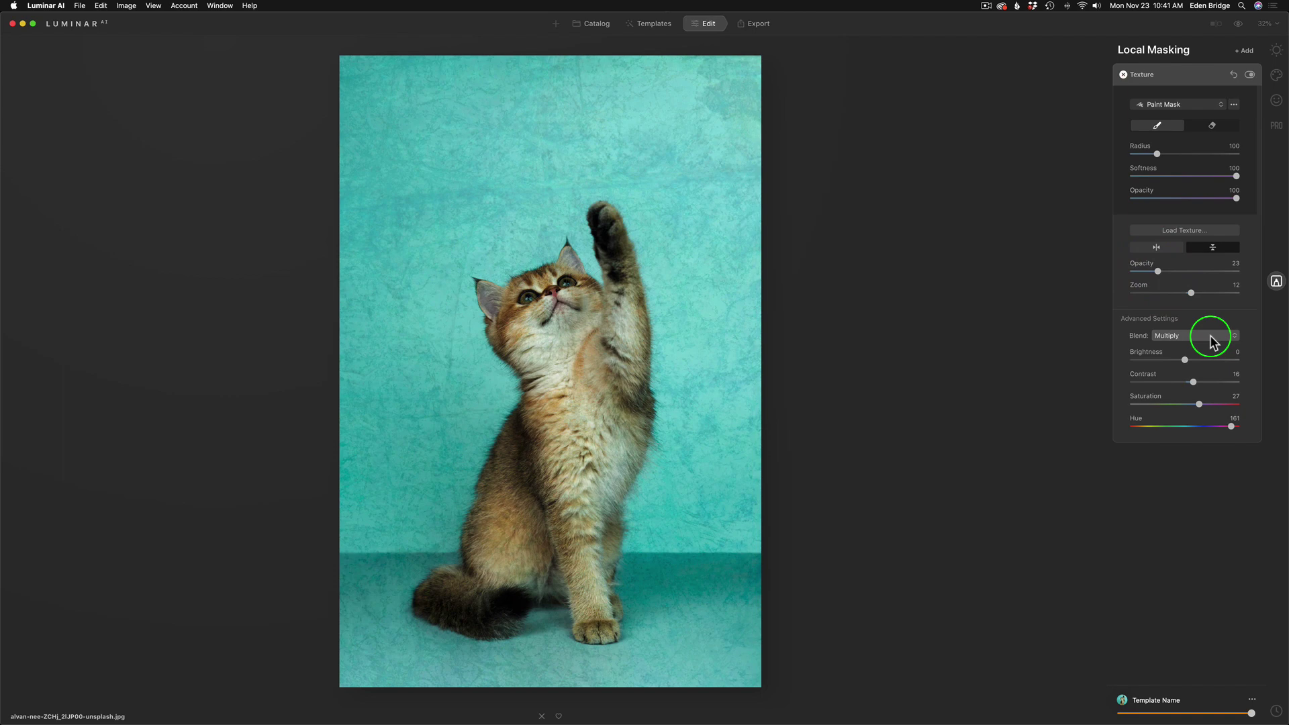
{"action": "left_click", "coordinate": [1213, 341]}
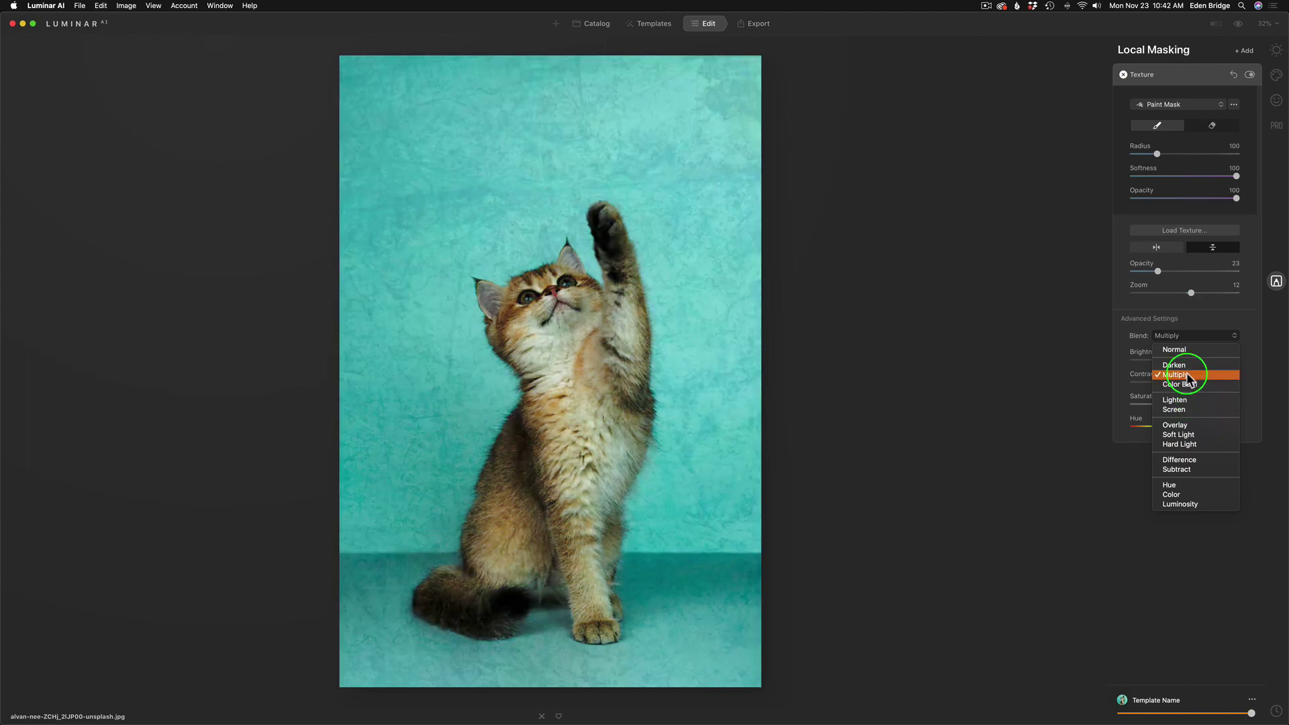
{"action": "left_click", "coordinate": [1052, 369]}
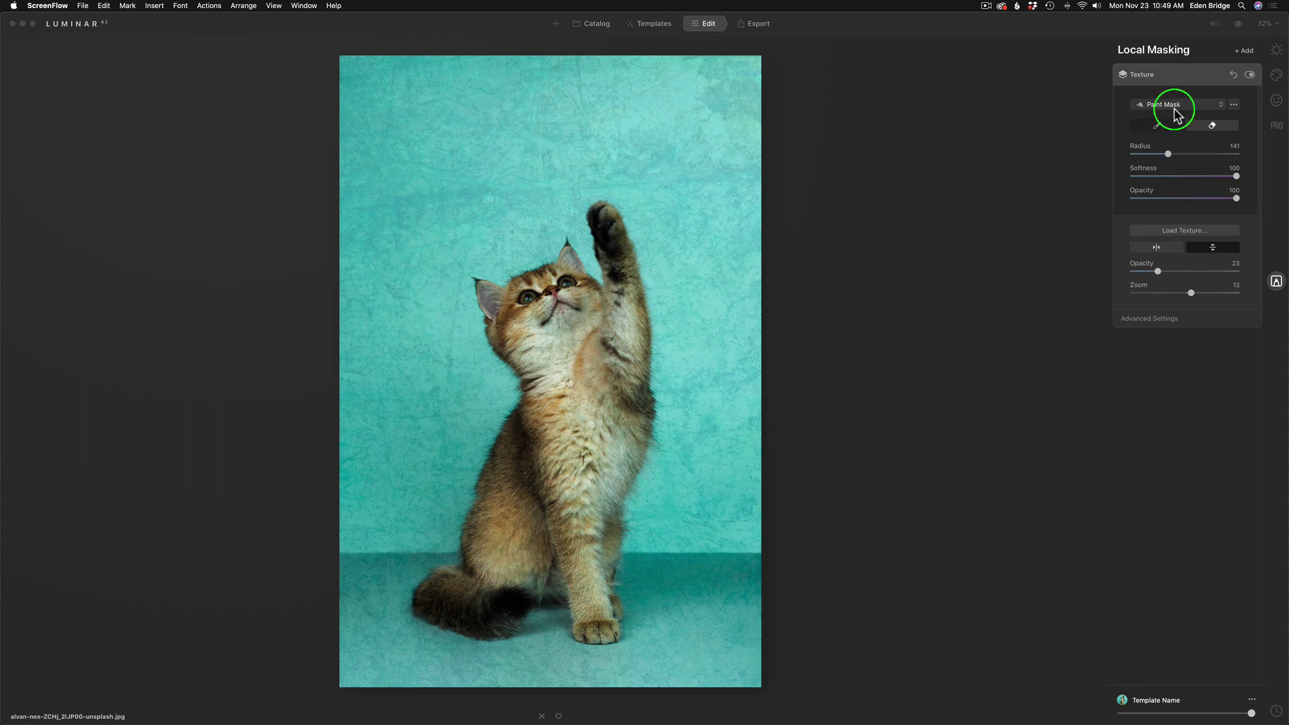
Keep the Paint Mask type and switch the brush to Erase at opacity 32
{"action": "left_click", "coordinate": [1221, 108]}
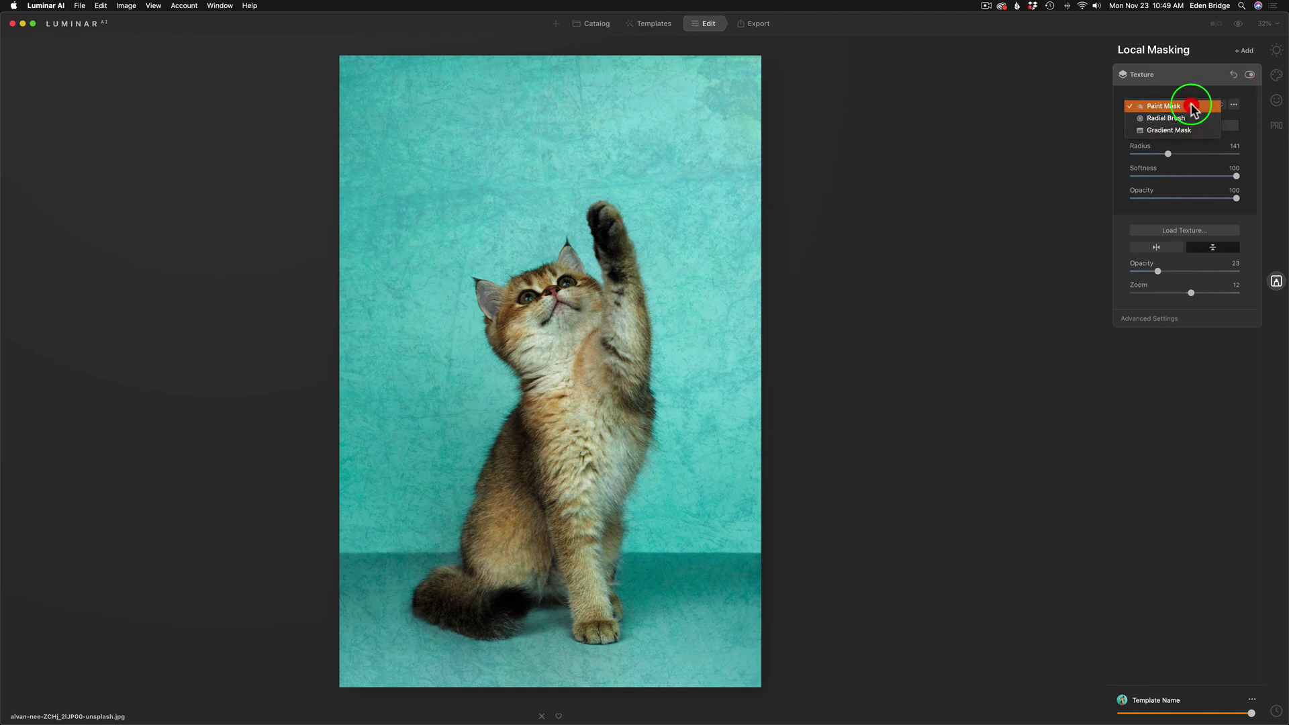
{"action": "left_click", "coordinate": [1192, 107]}
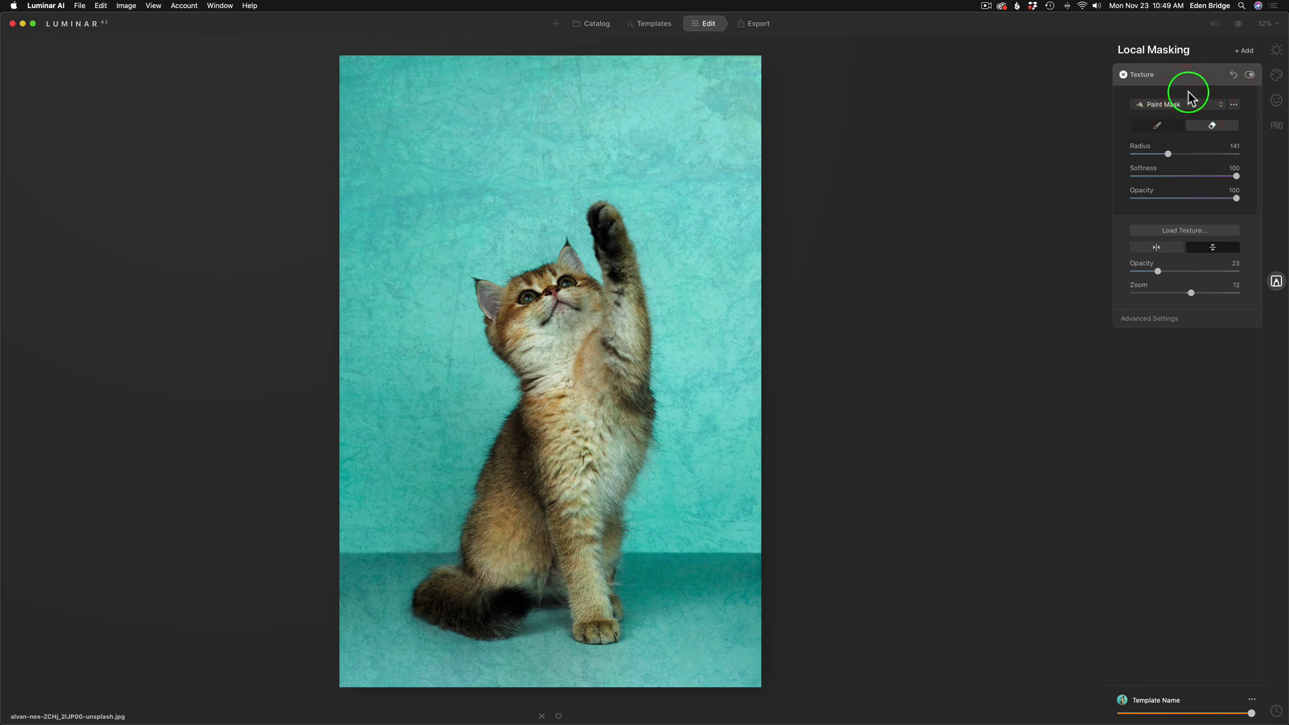
{"action": "left_click", "coordinate": [1158, 127]}
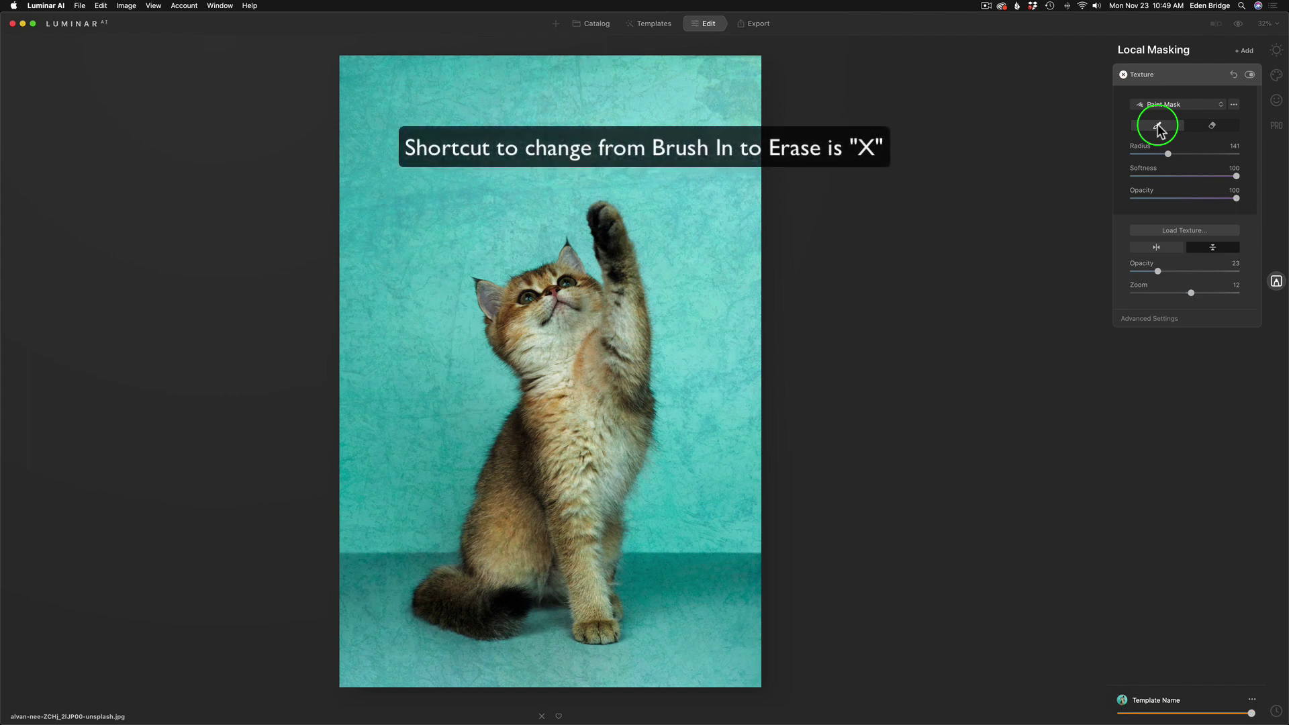
{"action": "left_click", "coordinate": [1215, 127]}
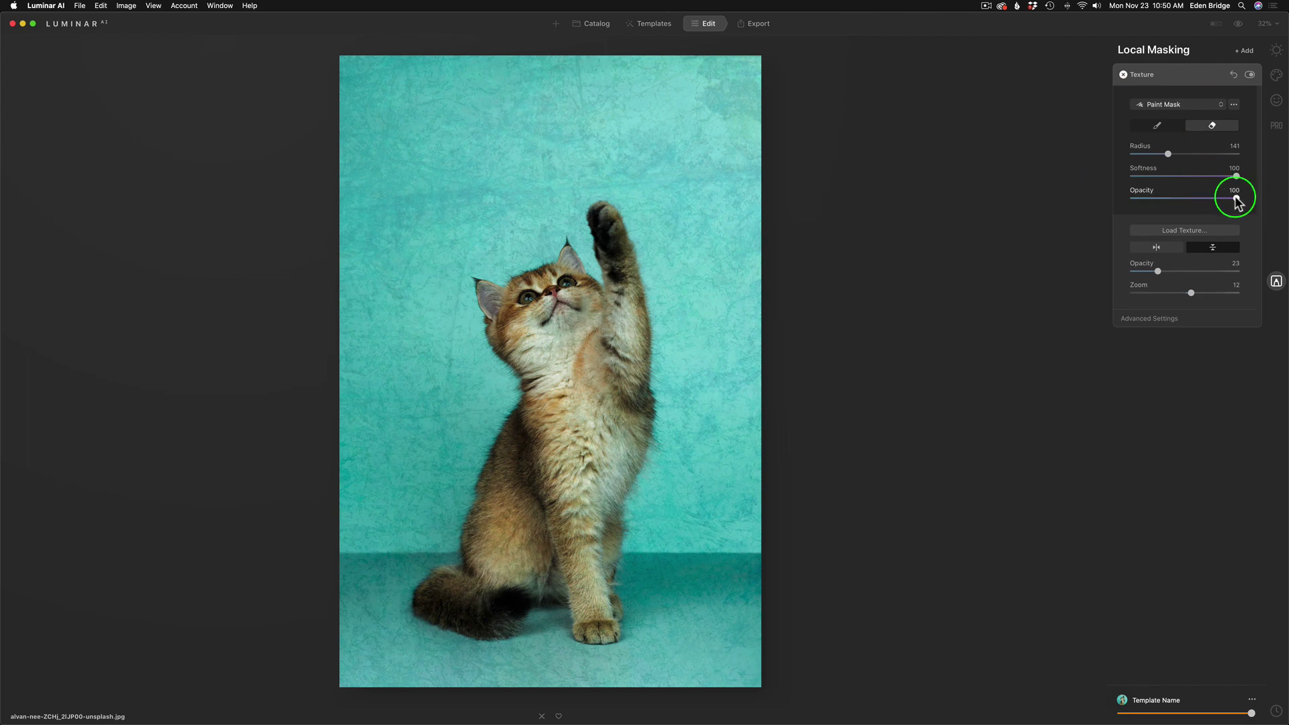
{"action": "mouse_move", "coordinate": [1236, 199]}
{"action": "left_mouse_down"}
{"action": "mouse_move", "coordinate": [1158, 198]}
{"action": "mouse_move", "coordinate": [1174, 197]}
{"action": "left_mouse_up"}
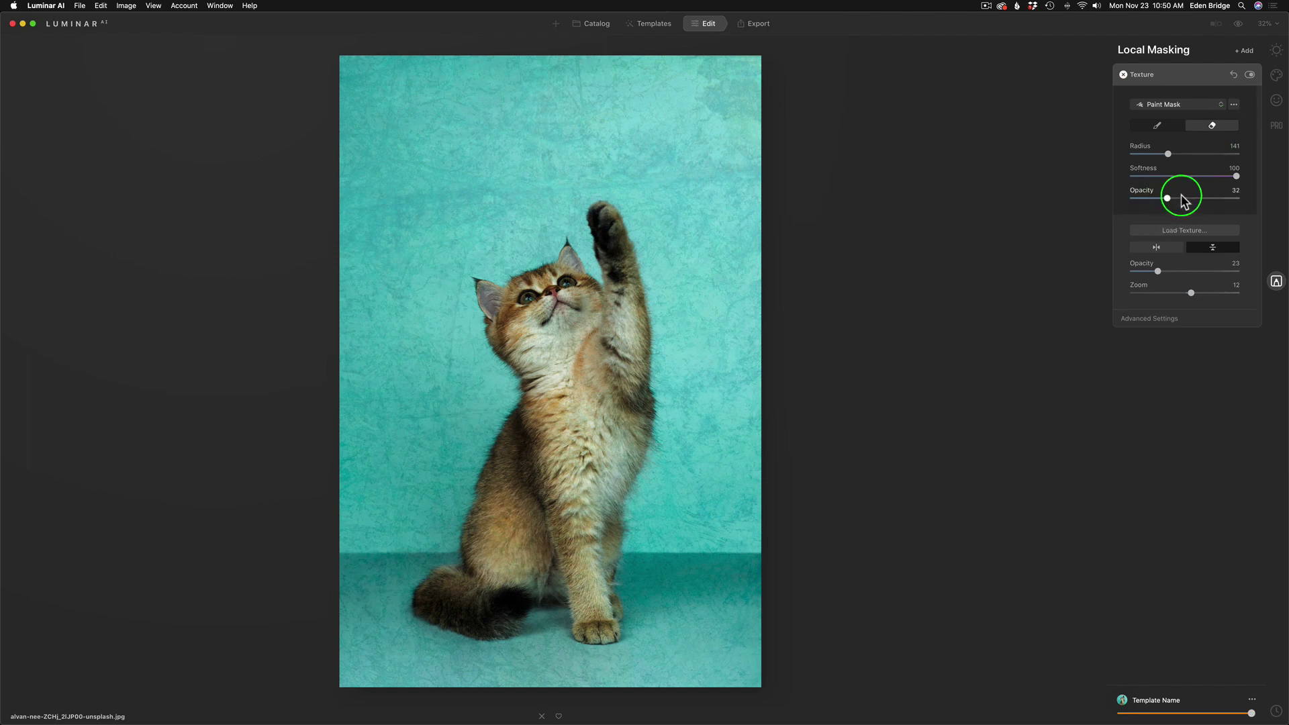
{"action": "left_click", "coordinate": [1235, 105]}
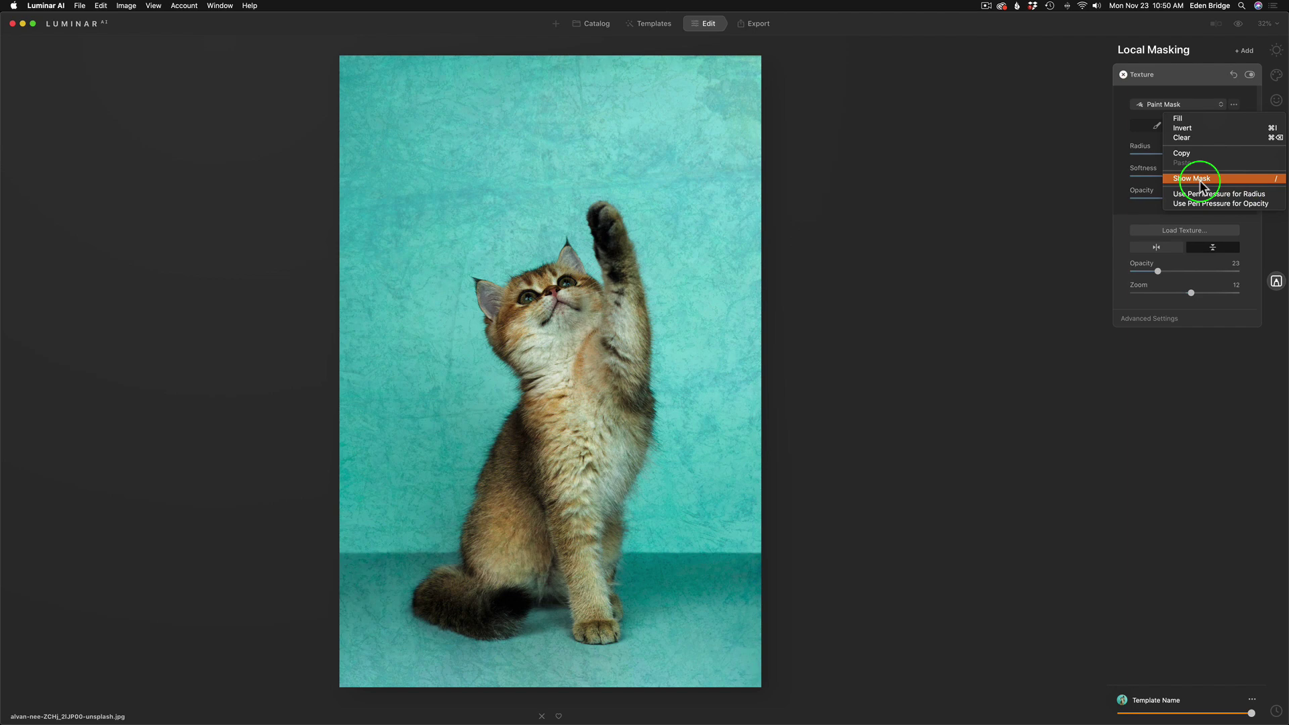
Erase the texture over the kitten's raised paw and chest, resizing the brush with bracket keys
{"action": "left_click", "coordinate": [1058, 117]}
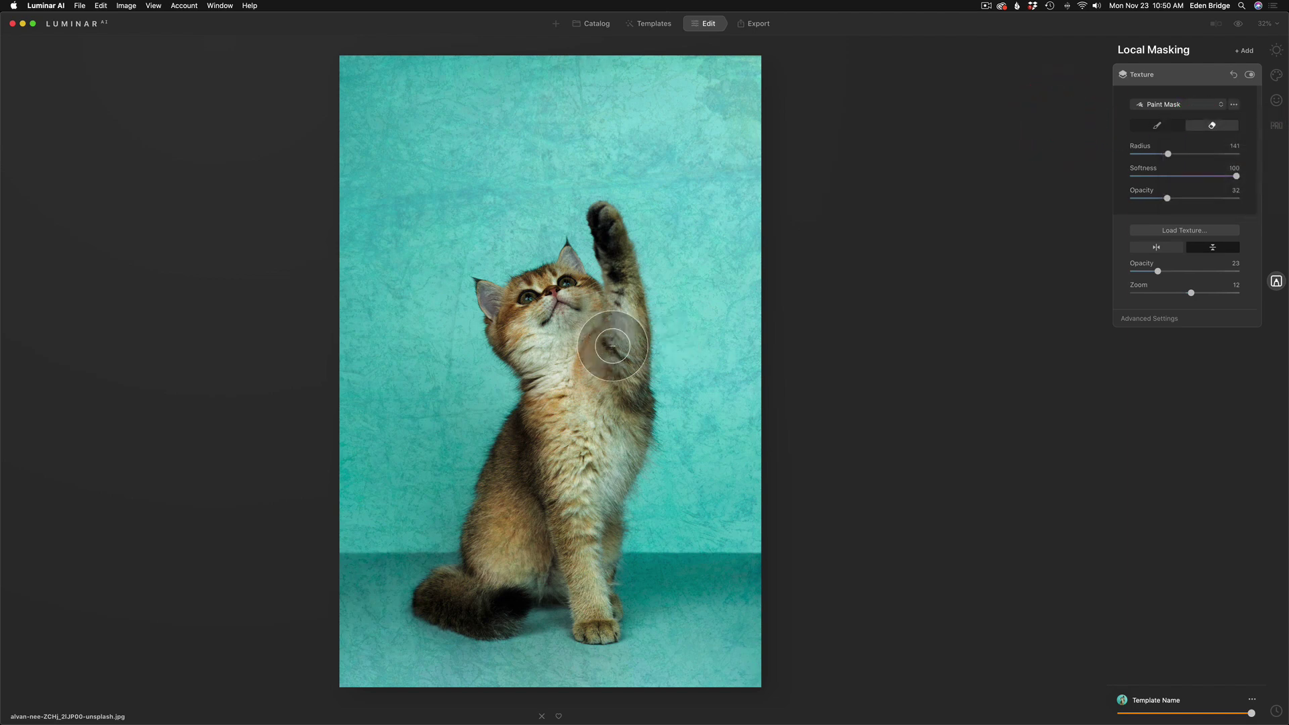
{"action": "left_click_drag", "start_coordinate": [614, 263], "coordinate": [610, 239]}
{"action": "key", "text": "bracketleft"}
{"action": "key", "text": "bracketleft"}
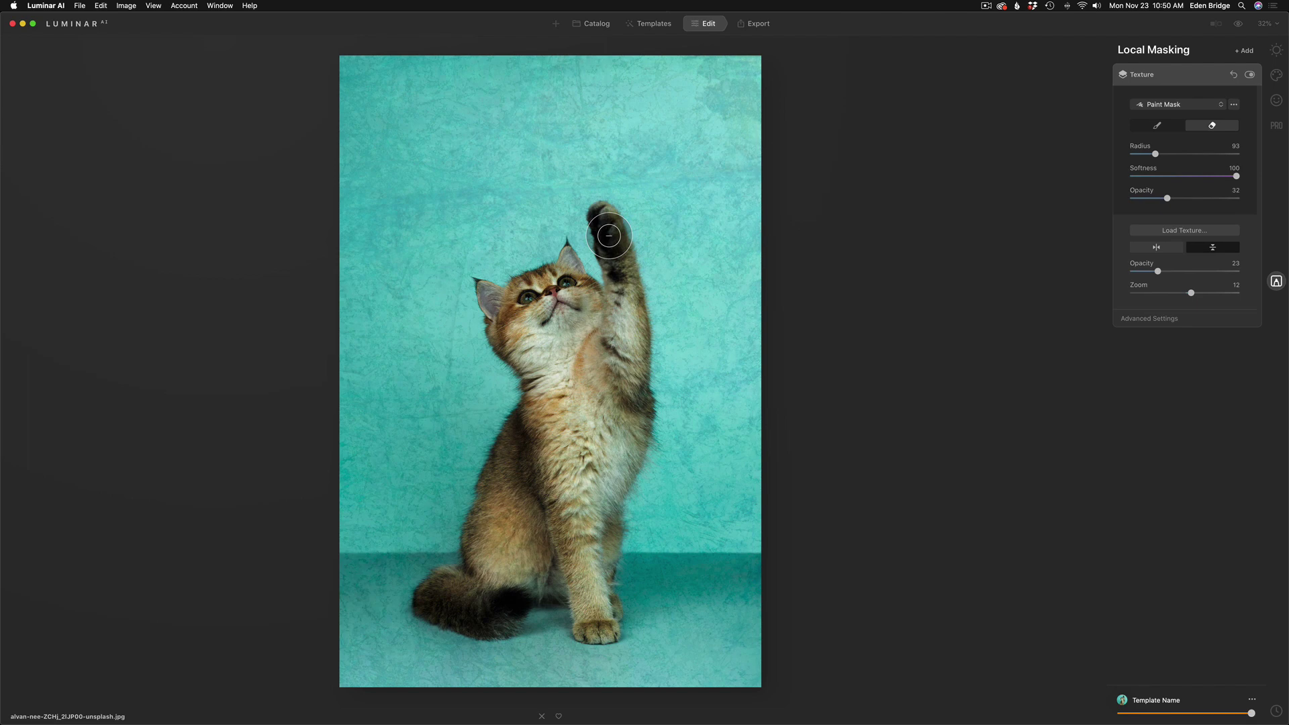
{"action": "key", "text": "bracketleft"}
{"action": "key", "text": "bracketleft"}
{"action": "key", "text": "bracketleft"}
{"action": "key", "text": "bracketleft"}
{"action": "key", "text": "bracketleft"}
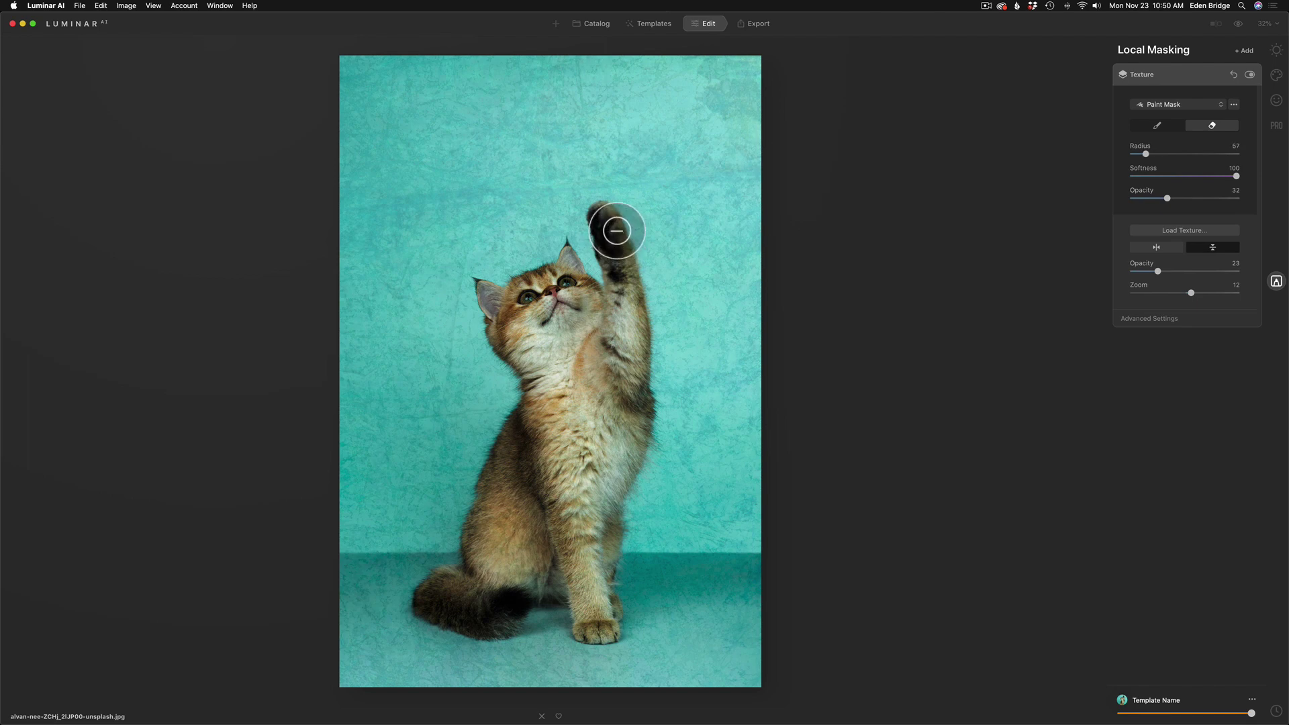
{"action": "mouse_move", "coordinate": [613, 225]}
{"action": "left_mouse_down"}
{"action": "mouse_move", "coordinate": [639, 296]}
{"action": "mouse_move", "coordinate": [627, 255]}
{"action": "mouse_move", "coordinate": [642, 356]}
{"action": "mouse_move", "coordinate": [628, 368]}
{"action": "mouse_move", "coordinate": [641, 356]}
{"action": "mouse_move", "coordinate": [642, 371]}
{"action": "mouse_move", "coordinate": [612, 349]}
{"action": "mouse_move", "coordinate": [580, 290]}
{"action": "mouse_move", "coordinate": [507, 316]}
{"action": "mouse_move", "coordinate": [568, 356]}
{"action": "mouse_move", "coordinate": [559, 385]}
{"action": "mouse_move", "coordinate": [622, 404]}
{"action": "mouse_move", "coordinate": [637, 374]}
{"action": "mouse_move", "coordinate": [586, 381]}
{"action": "mouse_move", "coordinate": [616, 386]}
{"action": "mouse_move", "coordinate": [638, 421]}
{"action": "mouse_move", "coordinate": [619, 394]}
{"action": "left_mouse_up"}
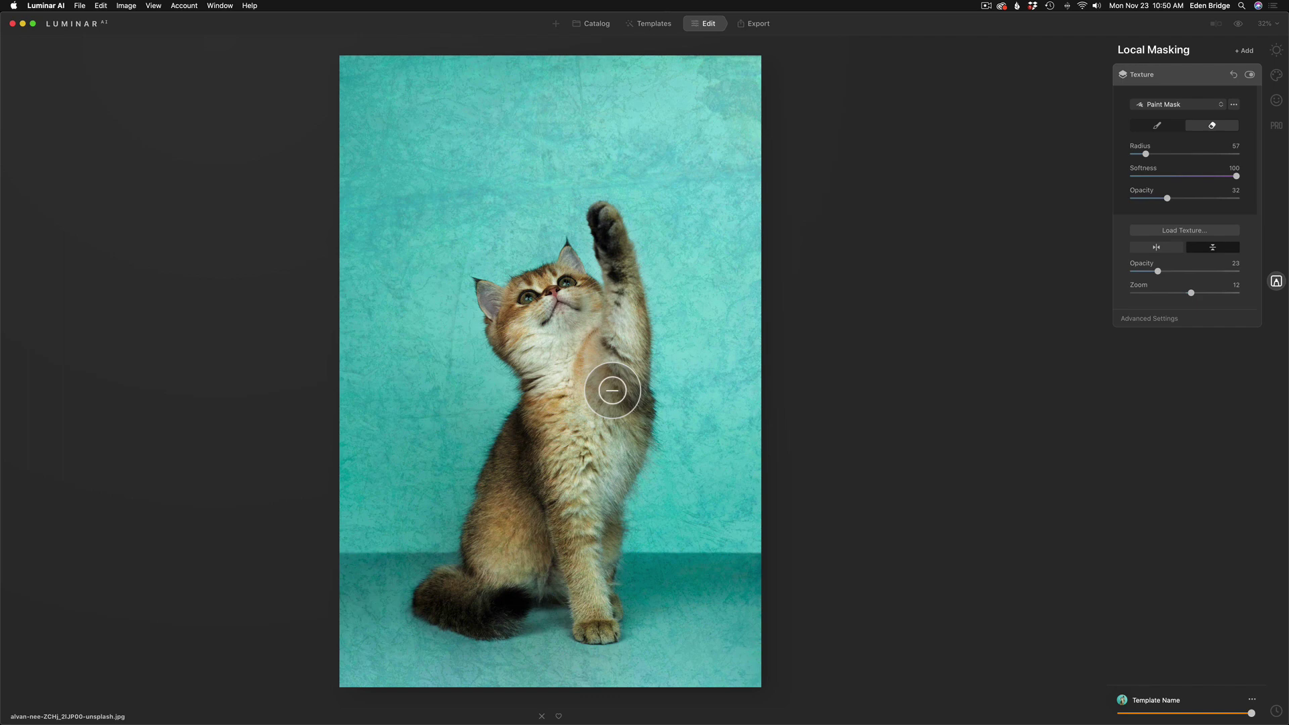
{"action": "key", "text": "bracketright"}
{"action": "key", "text": "bracketright"}
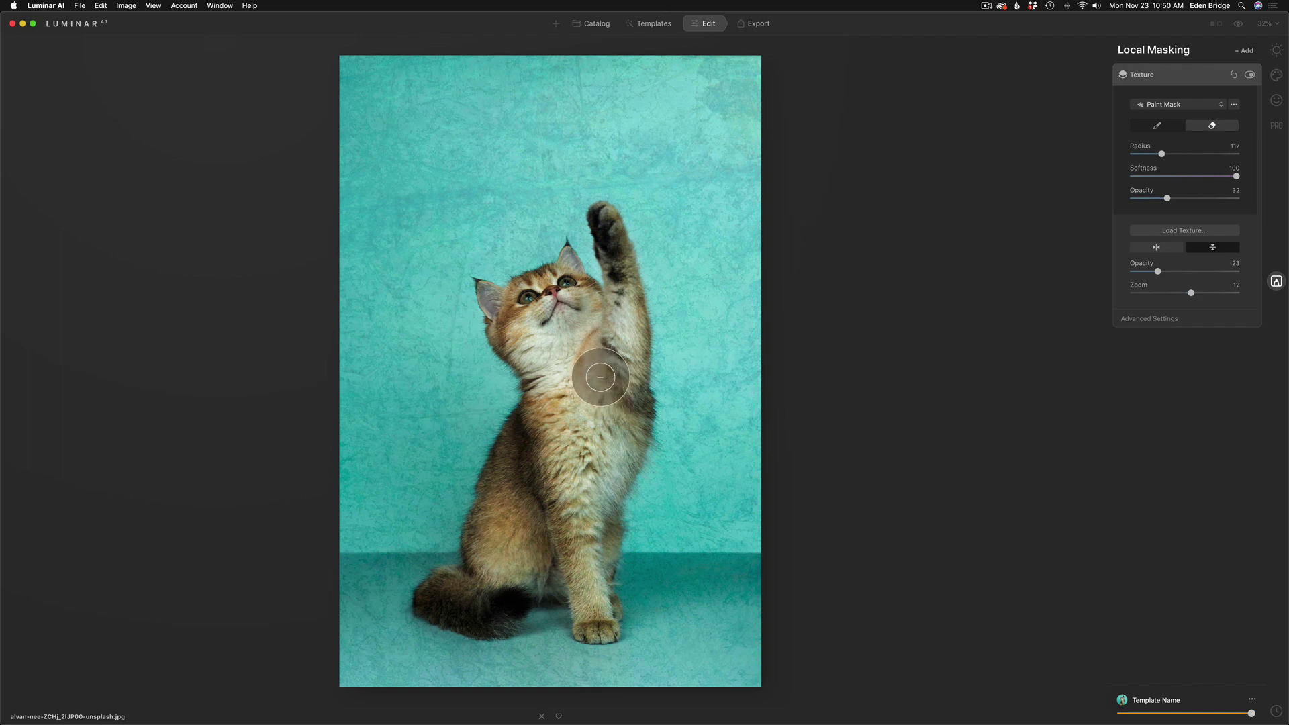
{"action": "mouse_move", "coordinate": [603, 377]}
{"action": "left_mouse_down"}
{"action": "mouse_move", "coordinate": [613, 423]}
{"action": "mouse_move", "coordinate": [621, 409]}
{"action": "mouse_move", "coordinate": [537, 444]}
{"action": "mouse_move", "coordinate": [554, 395]}
{"action": "mouse_move", "coordinate": [545, 436]}
{"action": "mouse_move", "coordinate": [499, 506]}
{"action": "mouse_move", "coordinate": [507, 481]}
{"action": "mouse_move", "coordinate": [549, 512]}
{"action": "mouse_move", "coordinate": [586, 512]}
{"action": "mouse_move", "coordinate": [589, 580]}
{"action": "mouse_move", "coordinate": [566, 543]}
{"action": "mouse_move", "coordinate": [468, 602]}
{"action": "mouse_move", "coordinate": [436, 595]}
{"action": "mouse_move", "coordinate": [501, 593]}
{"action": "mouse_move", "coordinate": [529, 460]}
{"action": "mouse_move", "coordinate": [568, 515]}
{"action": "mouse_move", "coordinate": [578, 463]}
{"action": "mouse_move", "coordinate": [546, 436]}
{"action": "mouse_move", "coordinate": [561, 406]}
{"action": "mouse_move", "coordinate": [590, 405]}
{"action": "mouse_move", "coordinate": [596, 460]}
{"action": "mouse_move", "coordinate": [611, 413]}
{"action": "mouse_move", "coordinate": [603, 436]}
{"action": "mouse_move", "coordinate": [570, 443]}
{"action": "left_mouse_up"}
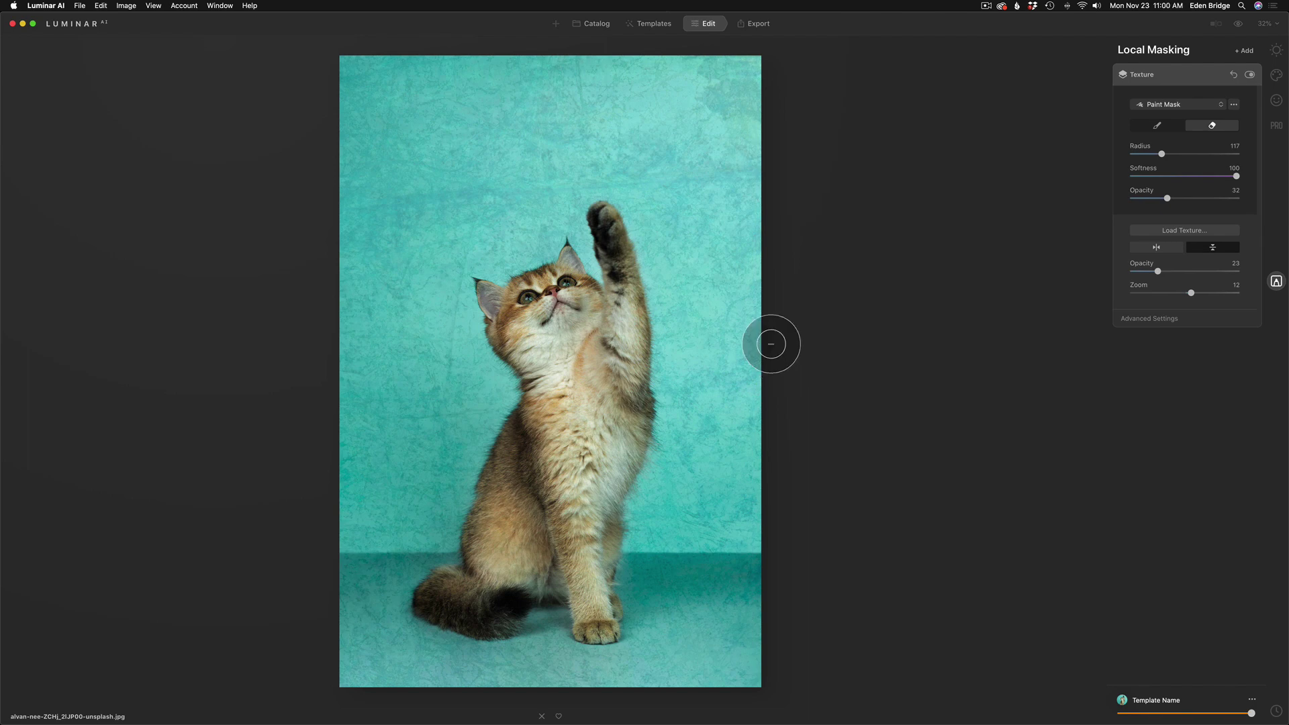
{"action": "left_click", "coordinate": [1236, 105]}
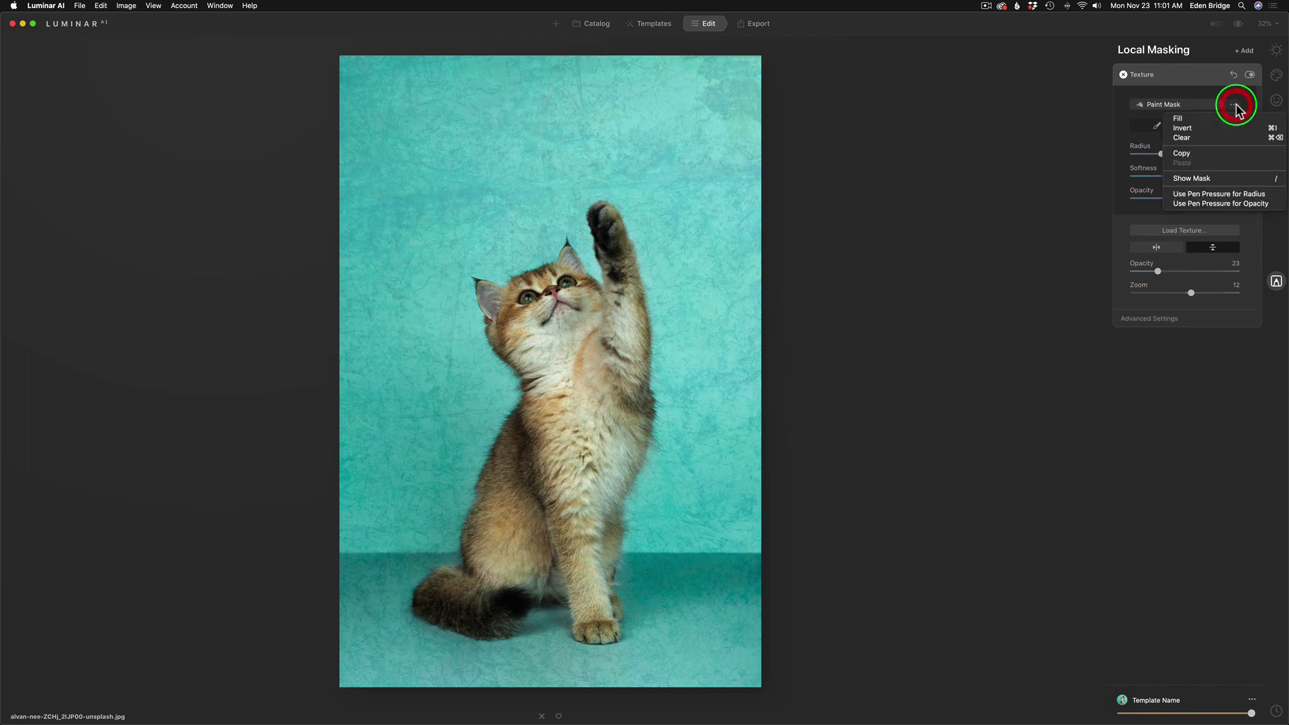
{"action": "left_click", "coordinate": [1233, 180]}
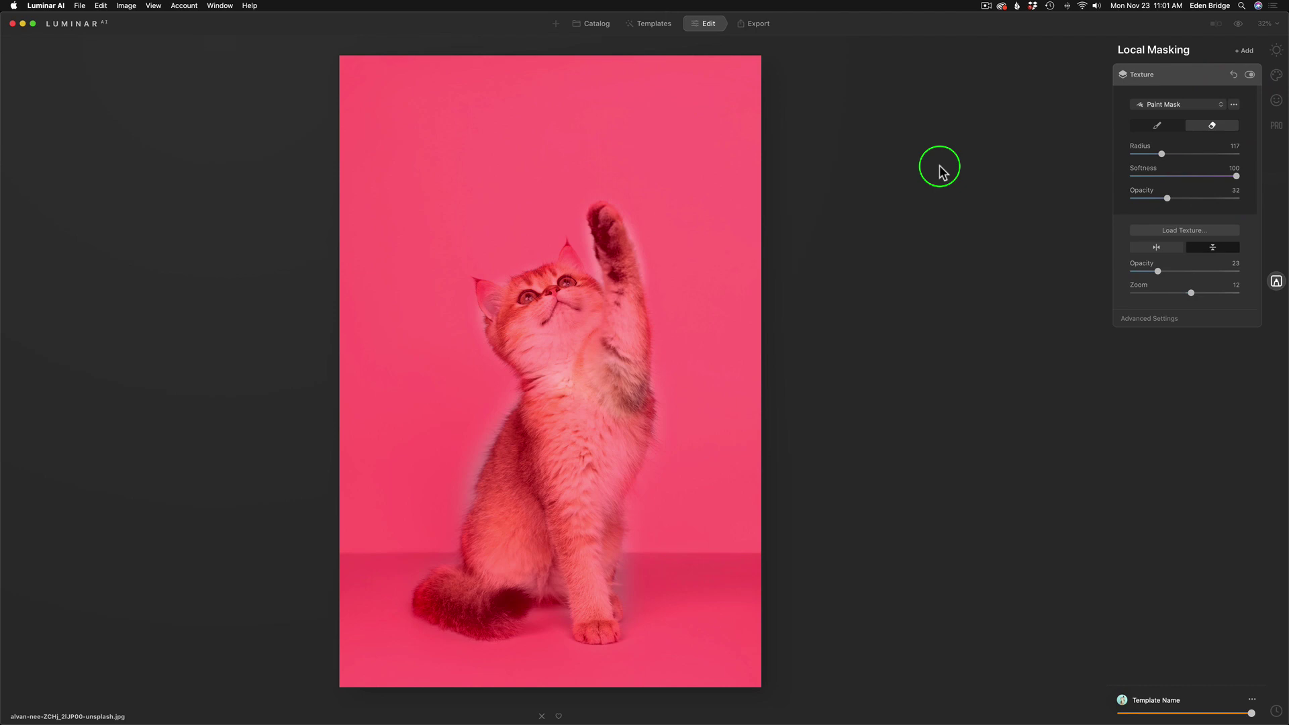
{"action": "key", "text": "/"}
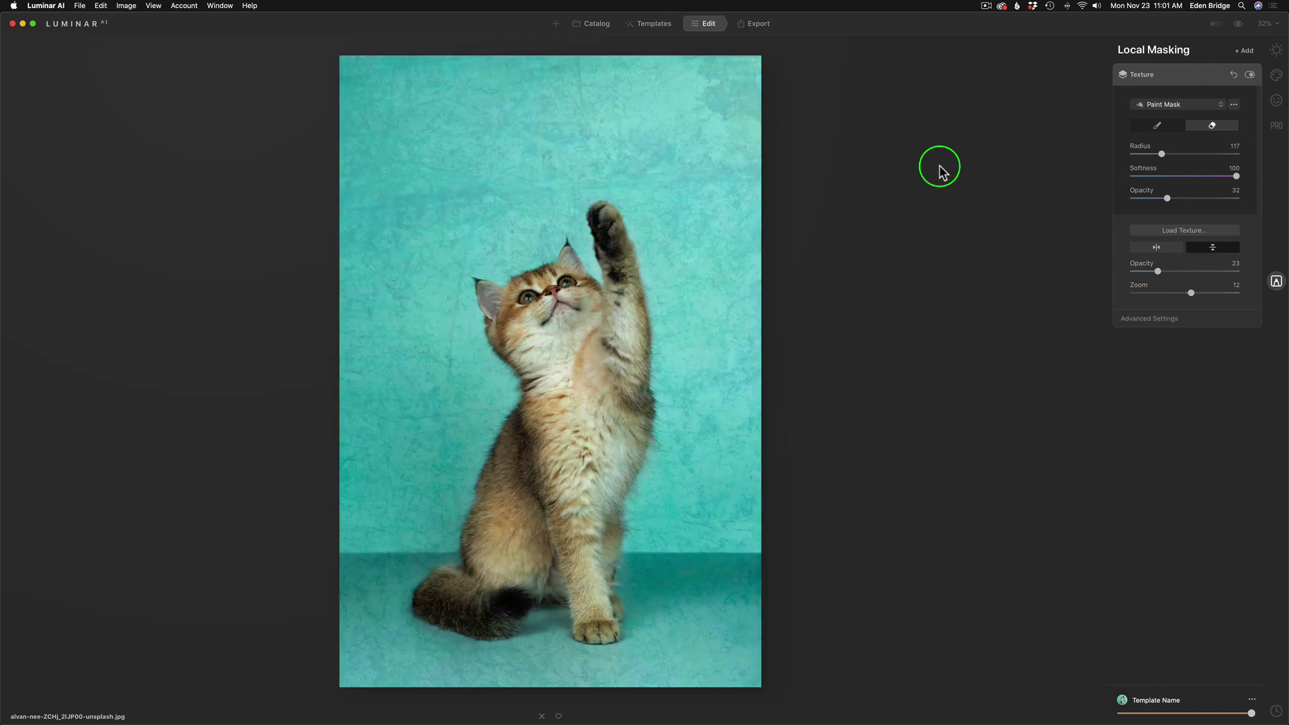
{"action": "key", "text": "/"}
{"action": "key", "text": "/"}
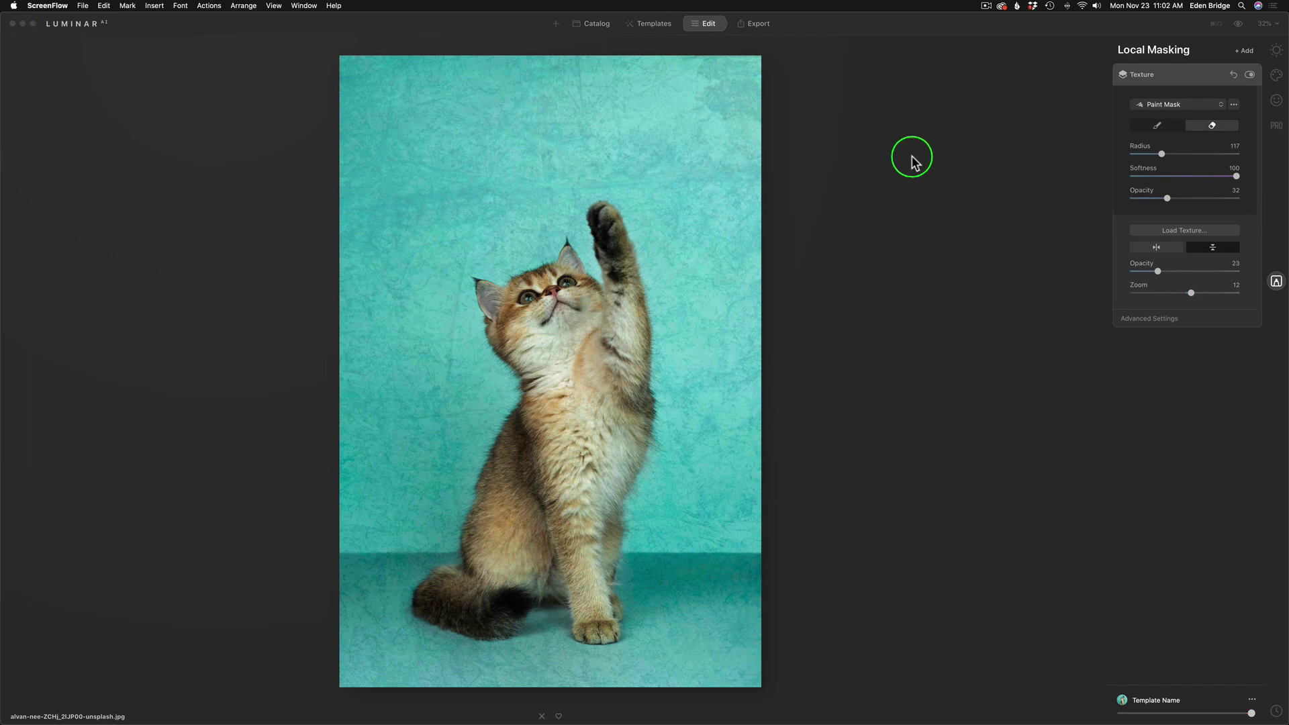
{"action": "key", "text": "super+shift+2"}
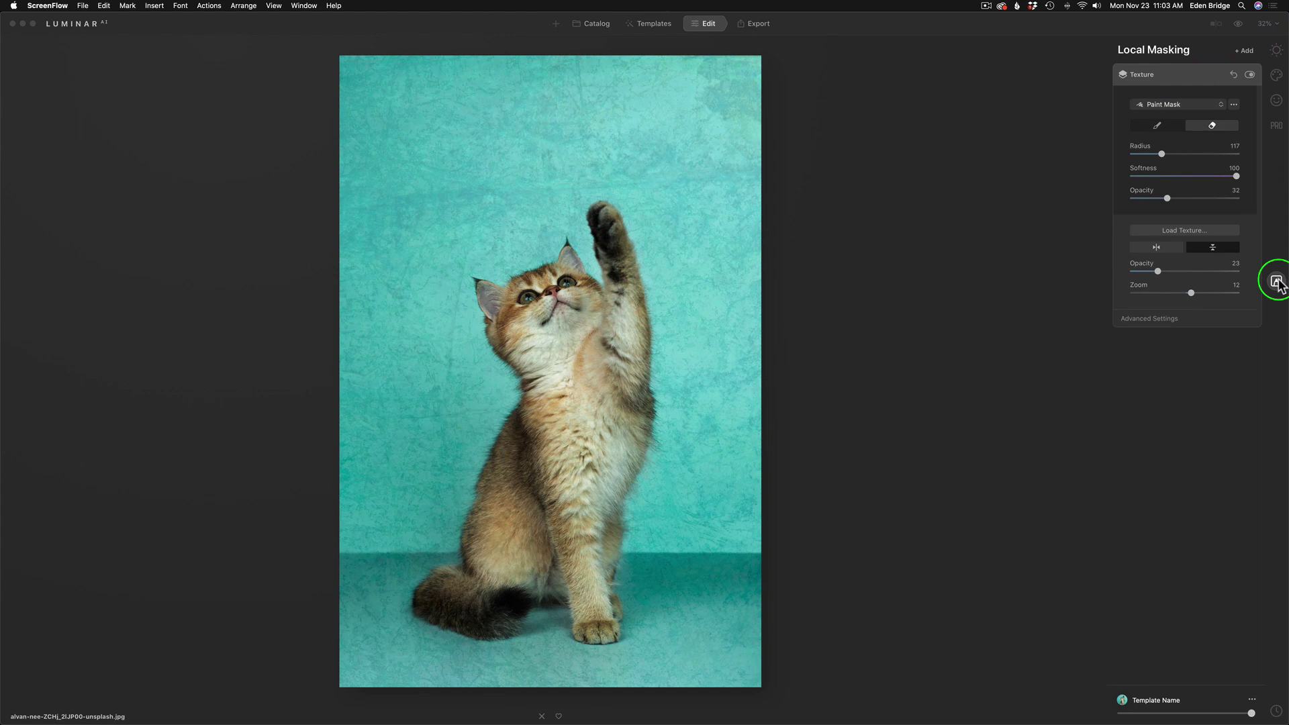
Add a second Texture layer, compare by hiding the original briefly, then select the new layer
{"action": "left_click", "coordinate": [1245, 52]}
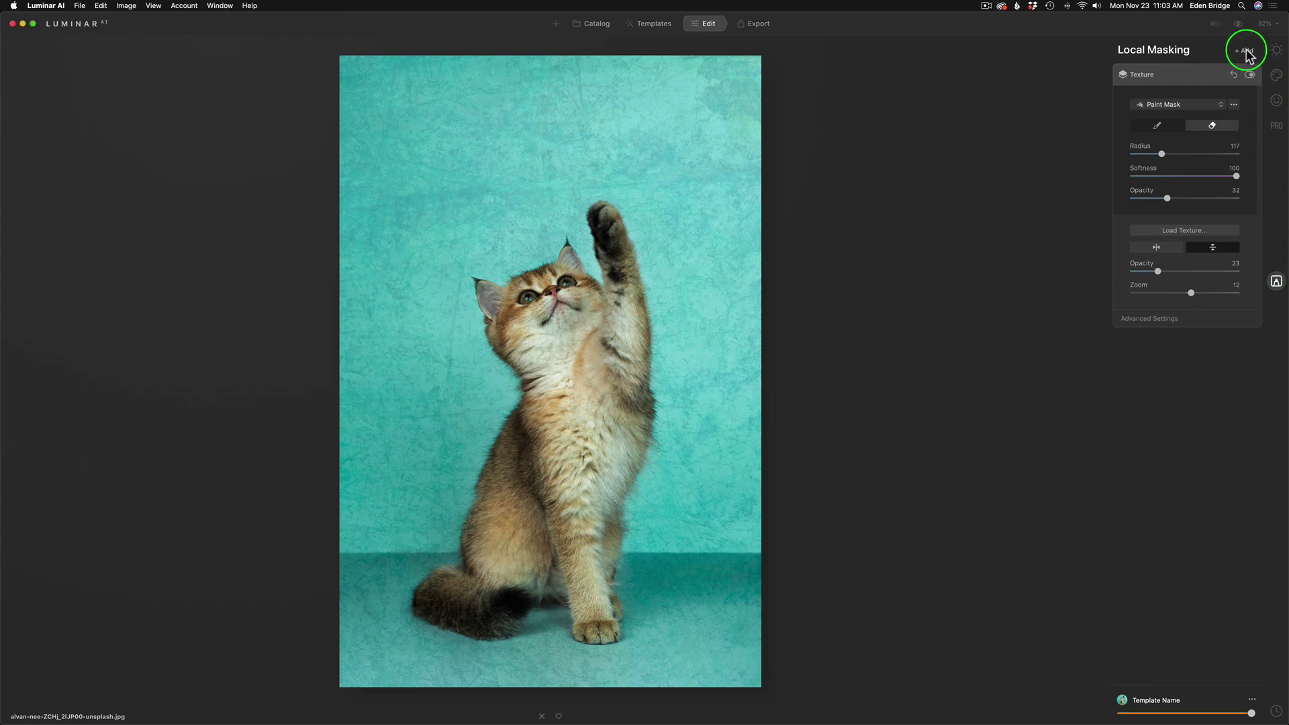
{"action": "left_click", "coordinate": [1247, 53]}
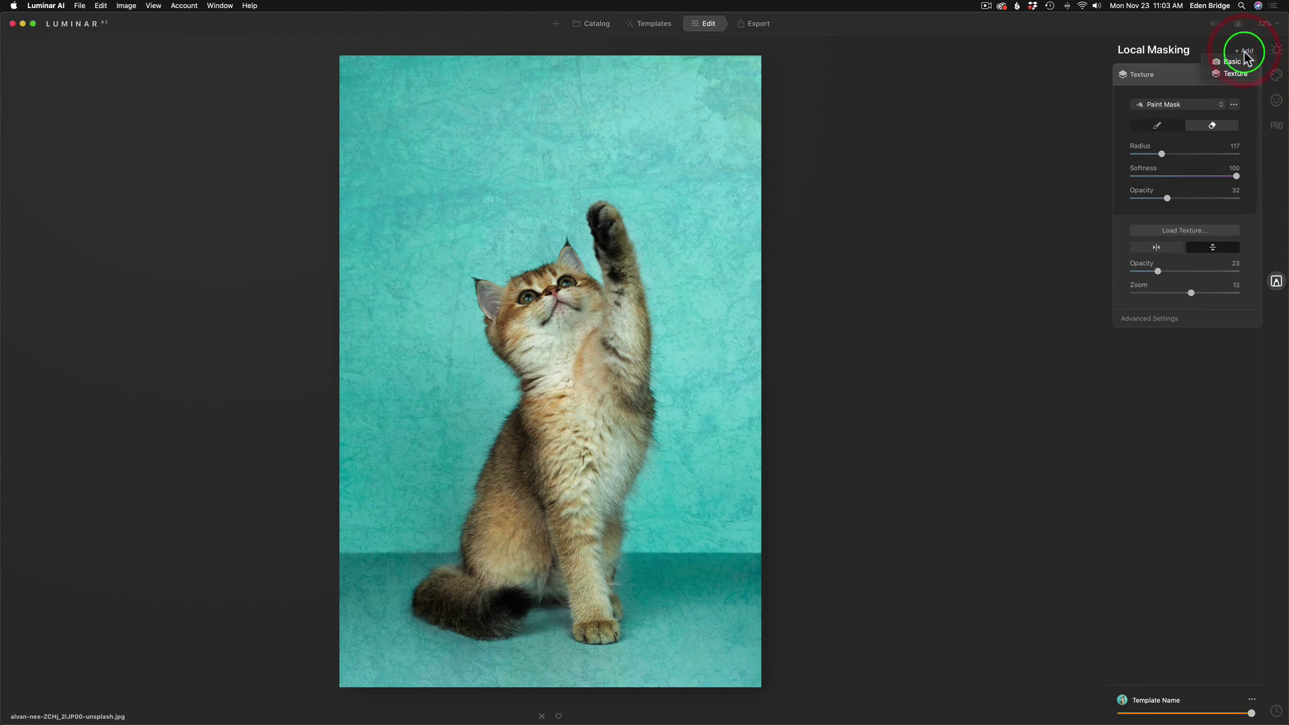
{"action": "left_click", "coordinate": [1239, 77]}
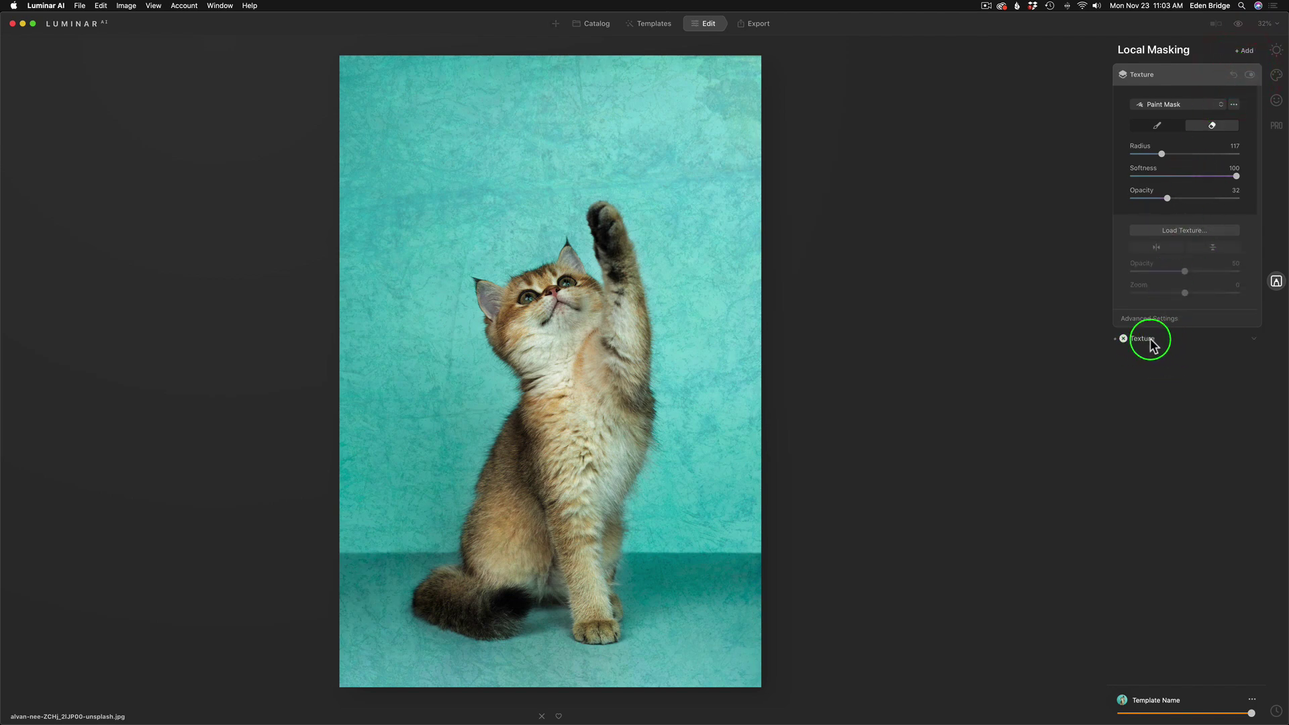
{"action": "left_click", "coordinate": [1195, 341]}
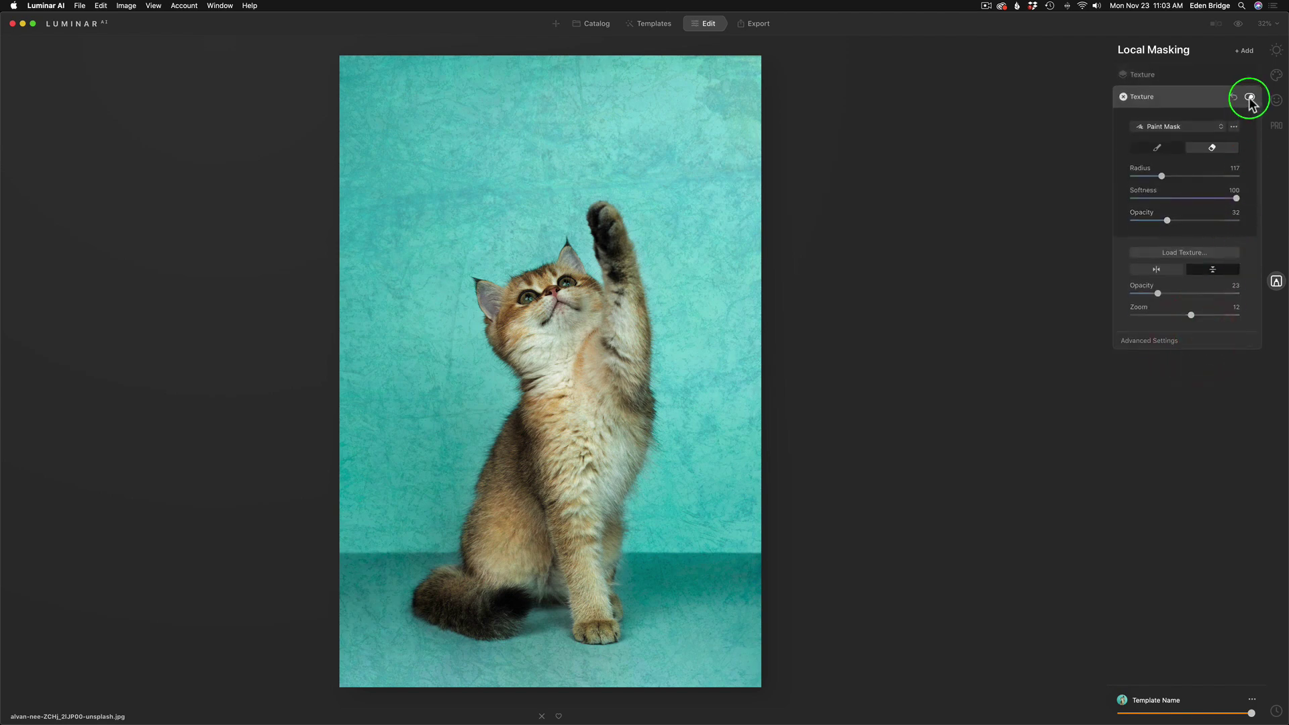
{"action": "left_click", "coordinate": [1250, 97]}
{"action": "left_click", "coordinate": [1250, 98]}
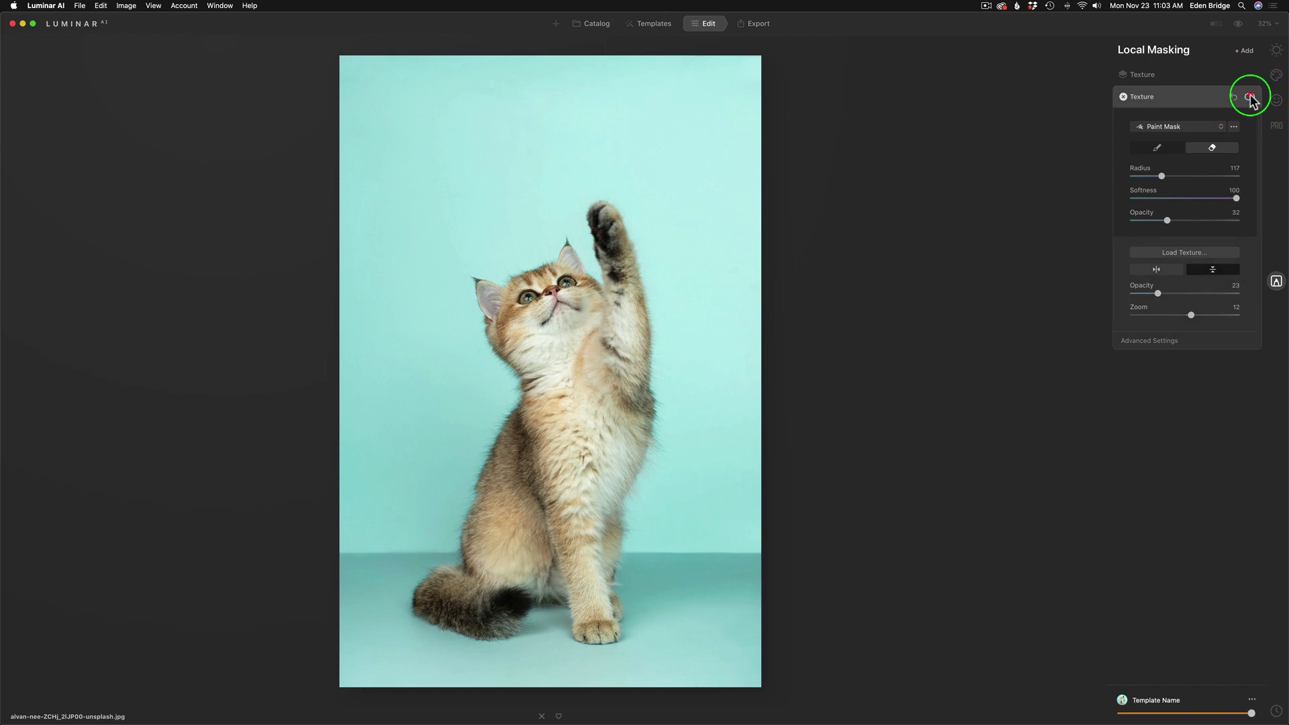
{"action": "left_click", "coordinate": [1203, 99]}
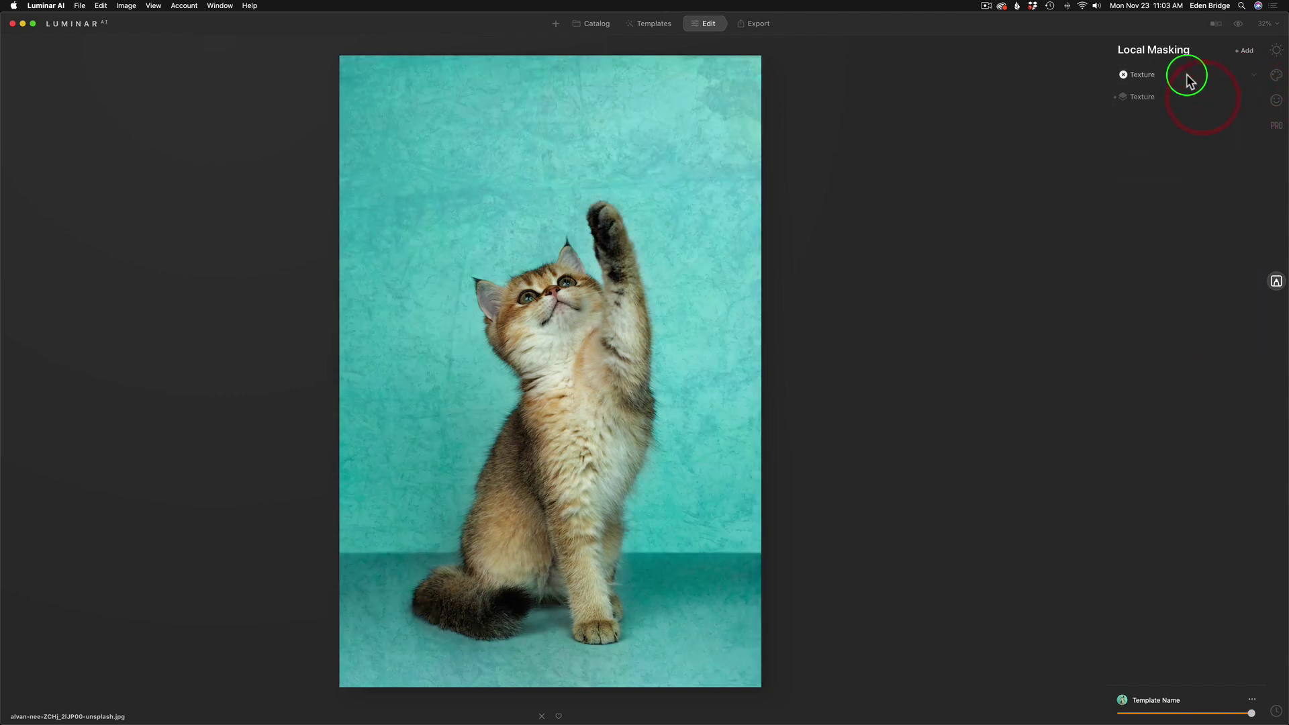
{"action": "left_click", "coordinate": [1187, 76]}
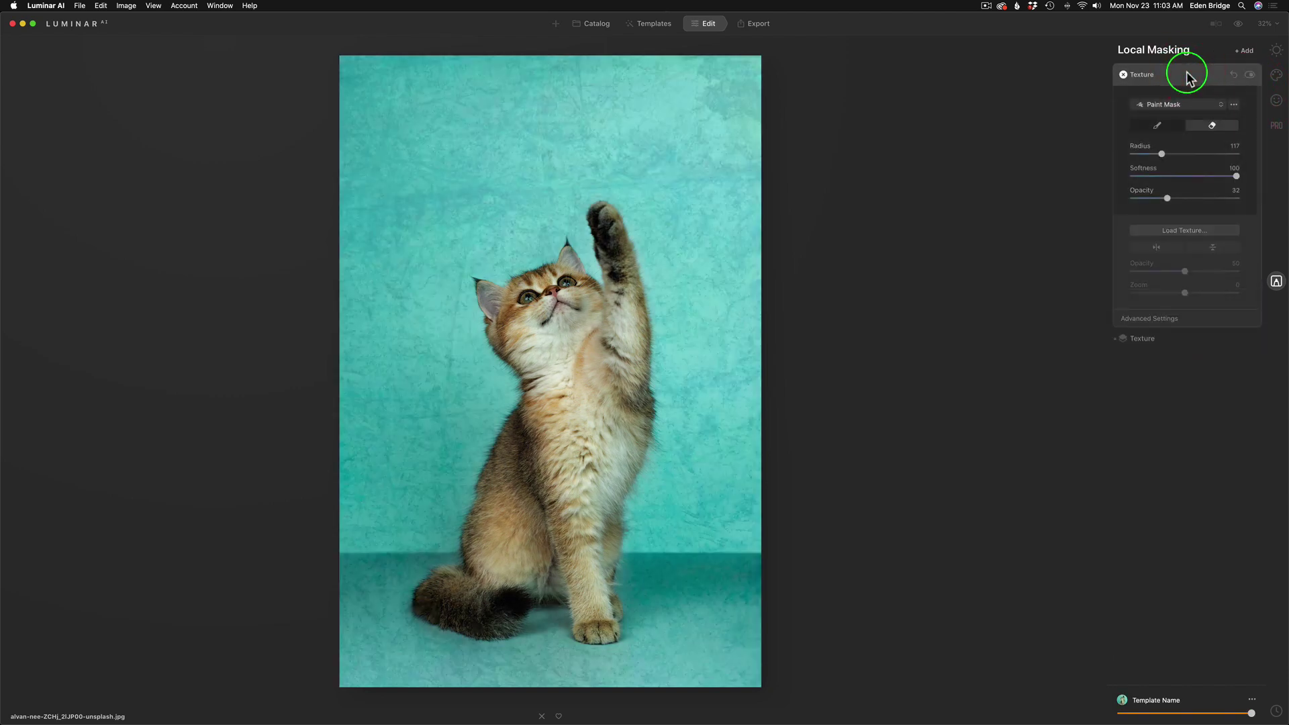
Load Purple Haze.jpg from the Summer Painterly folder as the new layer's texture
{"action": "left_click", "coordinate": [1185, 231]}
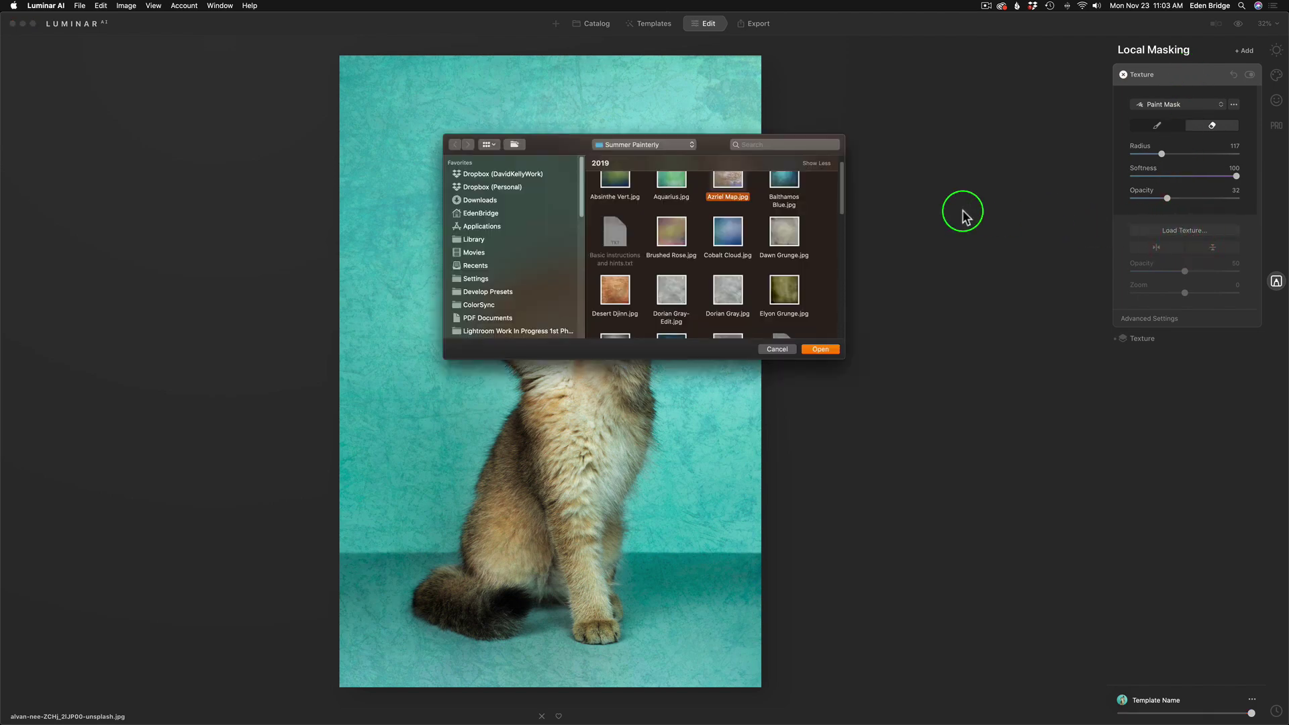
{"action": "scroll", "coordinate": [722, 231], "scroll_direction": "down", "scroll_amount": 3}
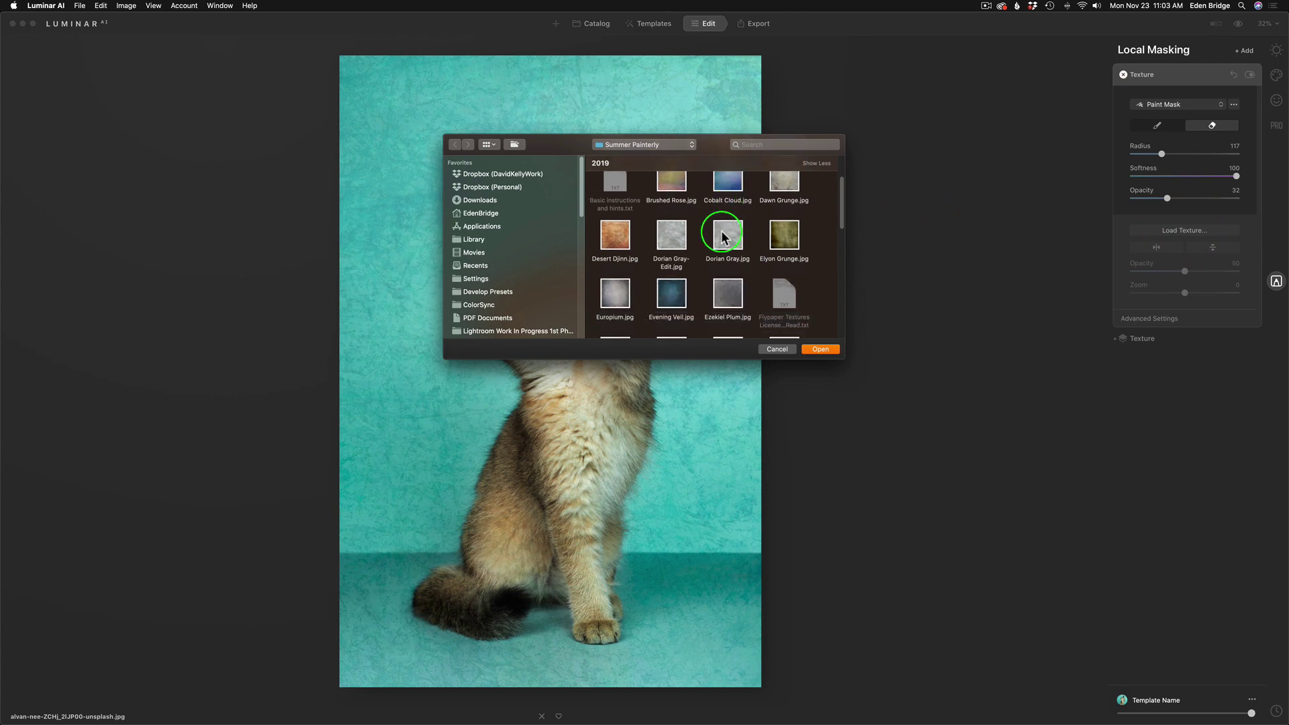
{"action": "scroll", "coordinate": [721, 236], "scroll_direction": "down", "scroll_amount": 1}
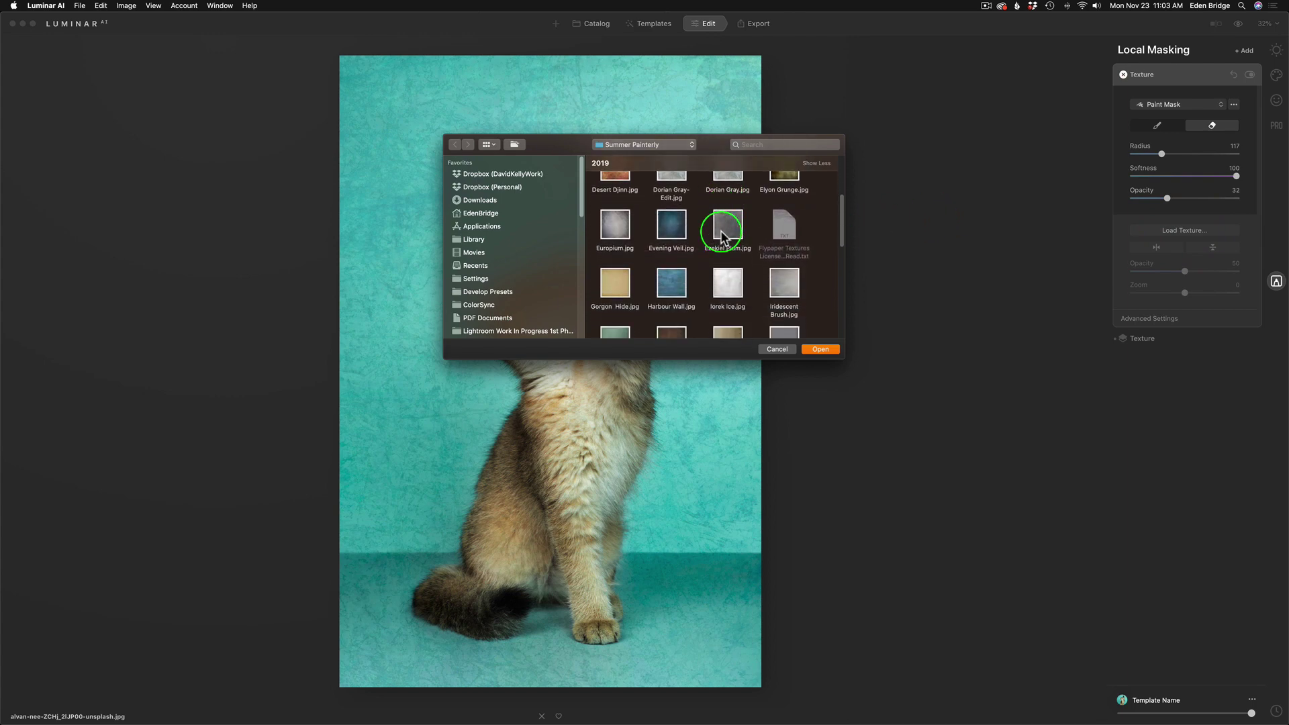
{"action": "scroll", "coordinate": [721, 237], "scroll_direction": "down", "scroll_amount": 5}
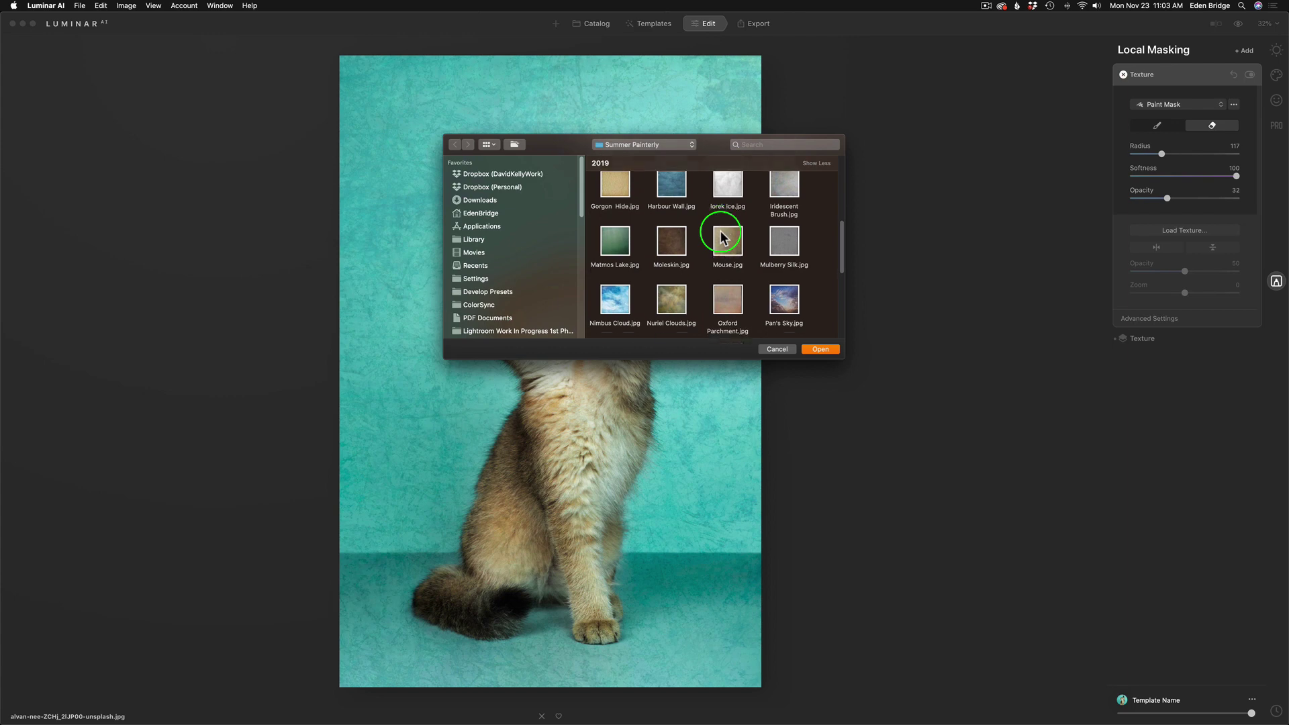
{"action": "scroll", "coordinate": [721, 236], "scroll_direction": "down", "scroll_amount": 2}
{"action": "scroll", "coordinate": [722, 236], "scroll_direction": "down", "scroll_amount": 1}
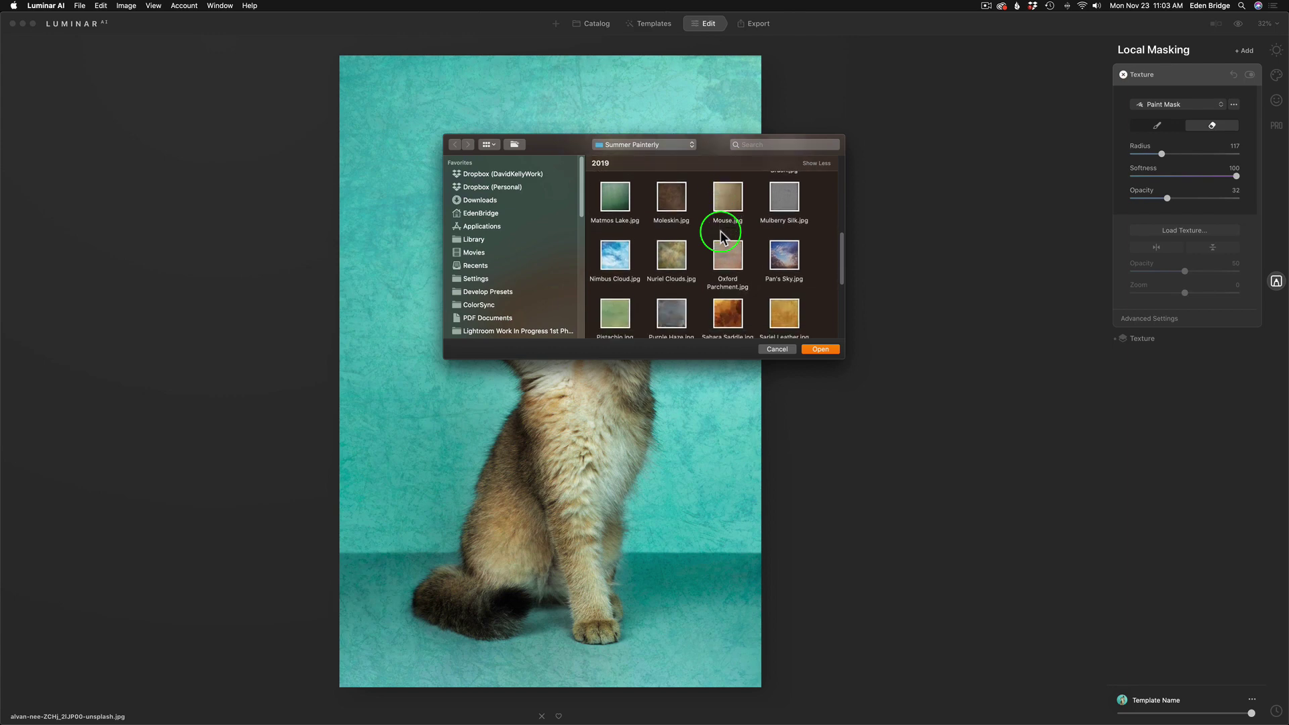
{"action": "left_click", "coordinate": [673, 316]}
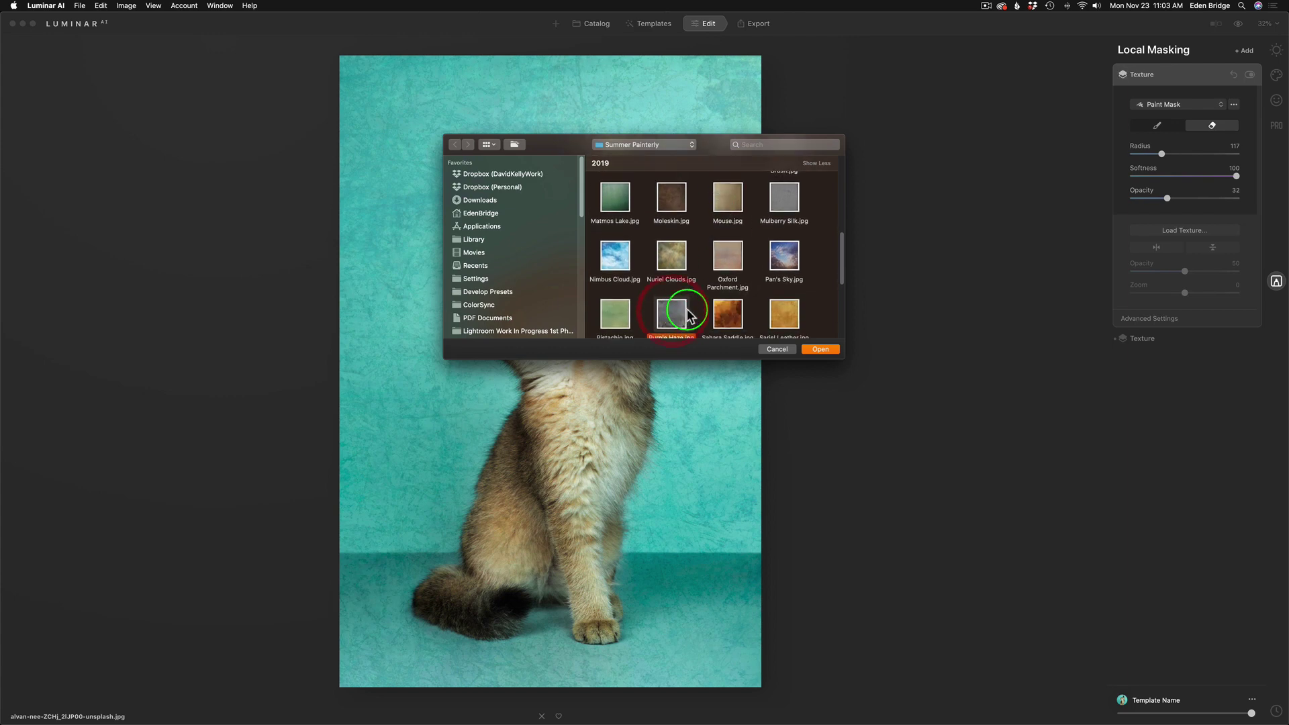
{"action": "left_click", "coordinate": [822, 349]}
{"action": "scroll", "coordinate": [712, 265], "scroll_direction": "down", "scroll_amount": 2}
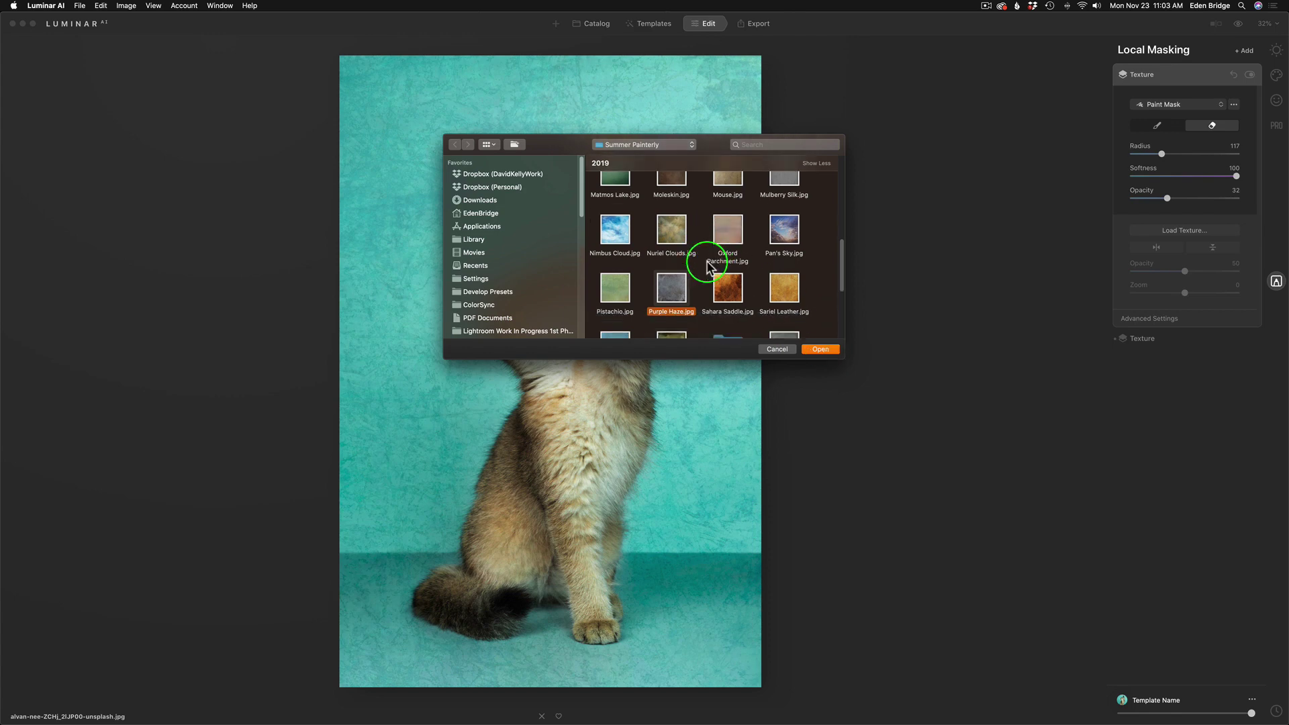
{"action": "left_click", "coordinate": [822, 349]}
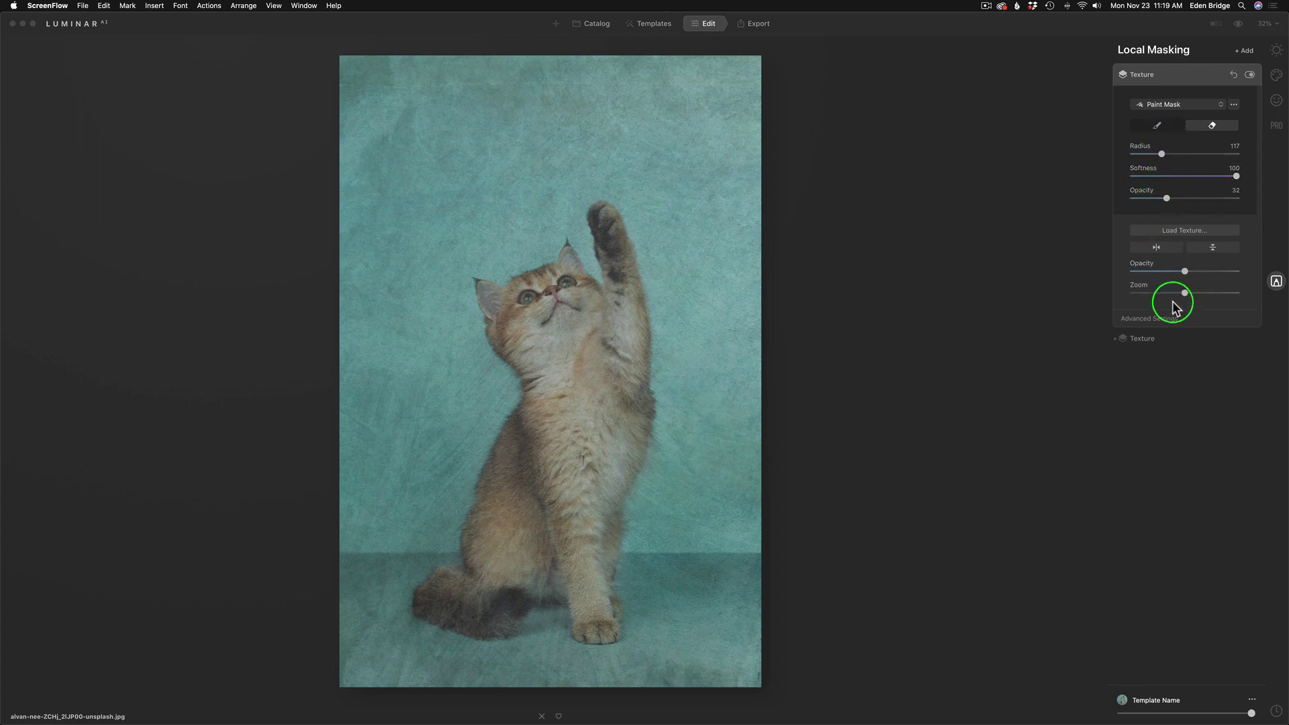
{"action": "left_click", "coordinate": [1179, 338]}
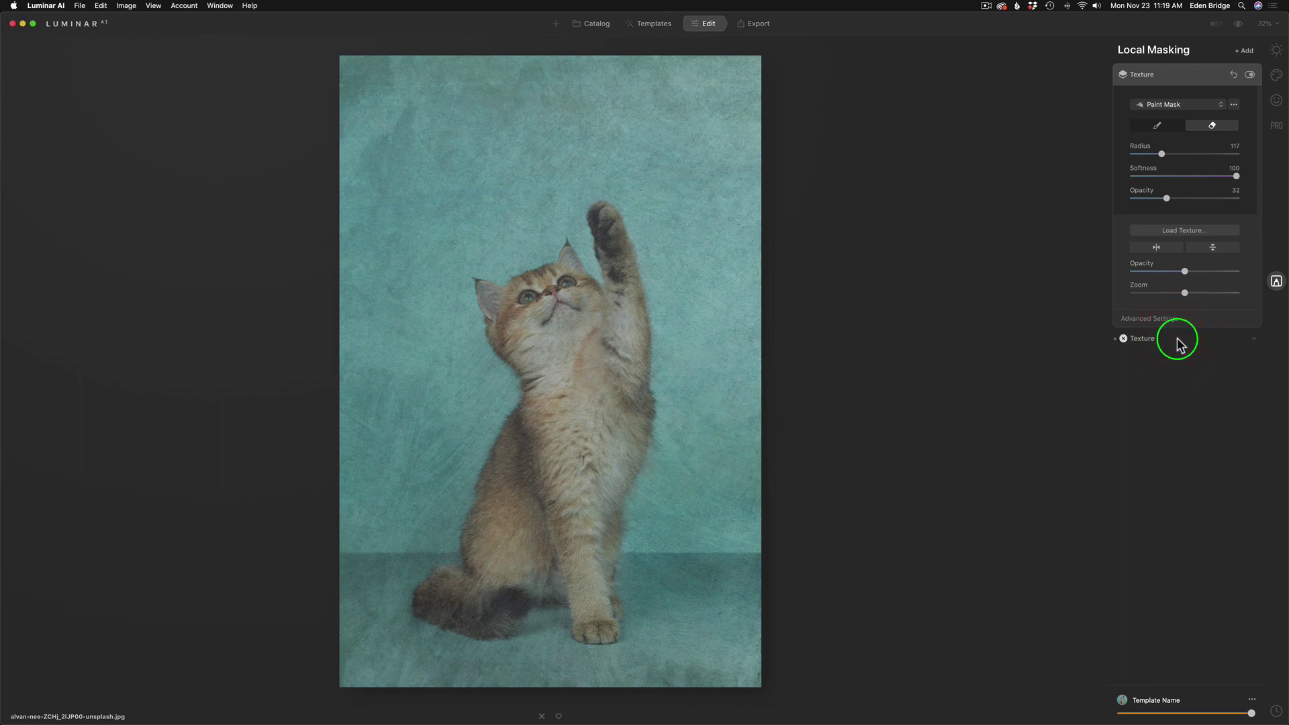
Select the Purple Haze layer and raise its texture Opacity to 100 in Advanced Settings
{"action": "left_click", "coordinate": [1179, 338]}
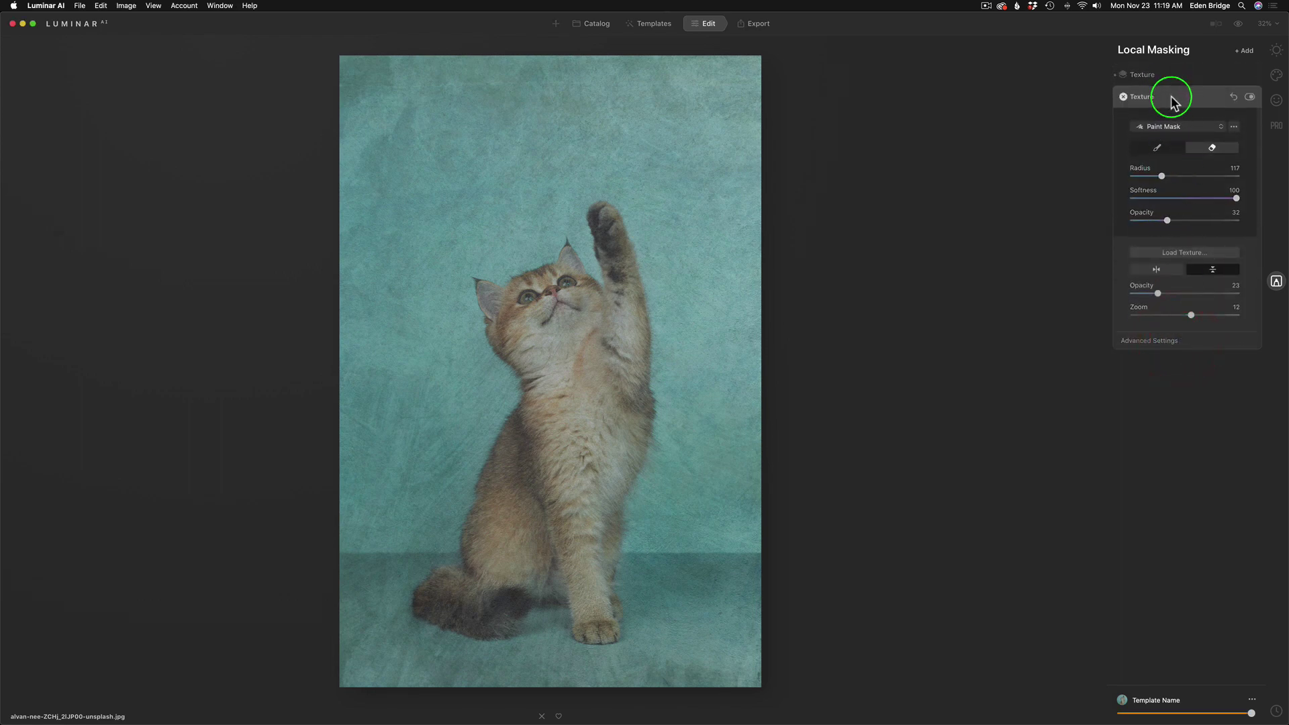
{"action": "left_click_drag", "start_coordinate": [1172, 102], "coordinate": [1169, 79]}
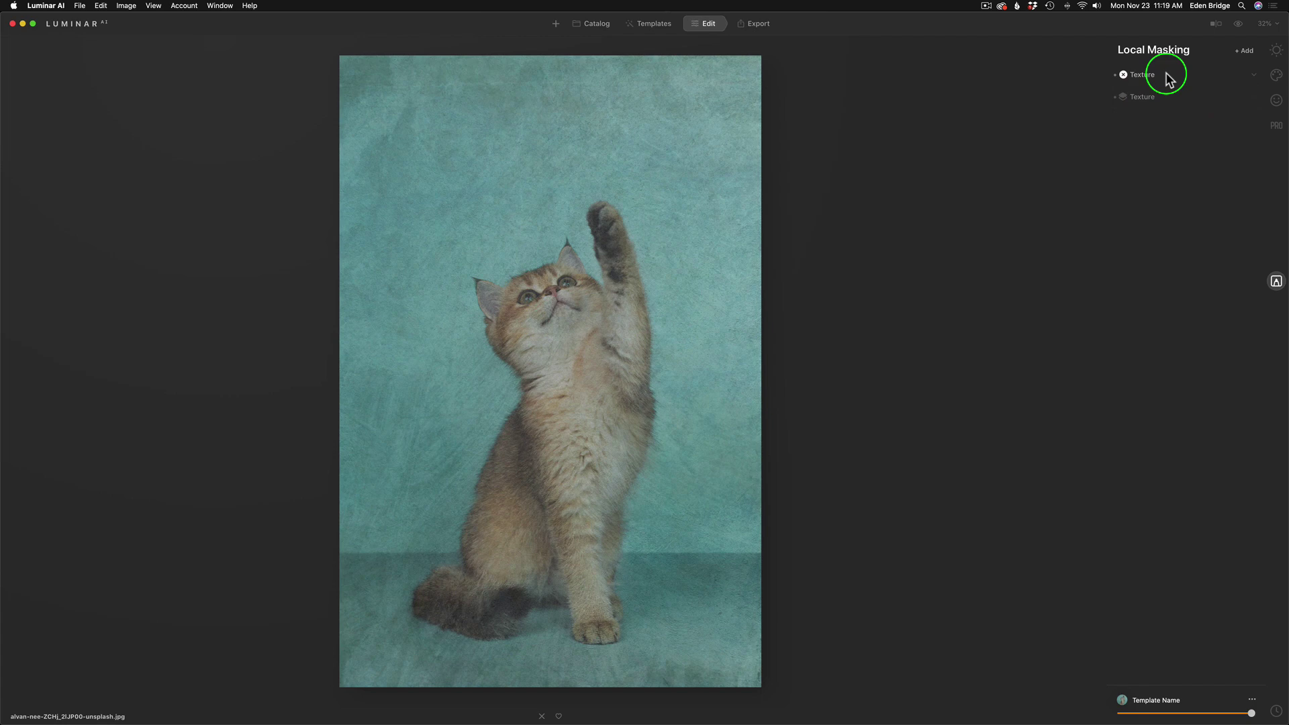
{"action": "left_click", "coordinate": [1169, 80]}
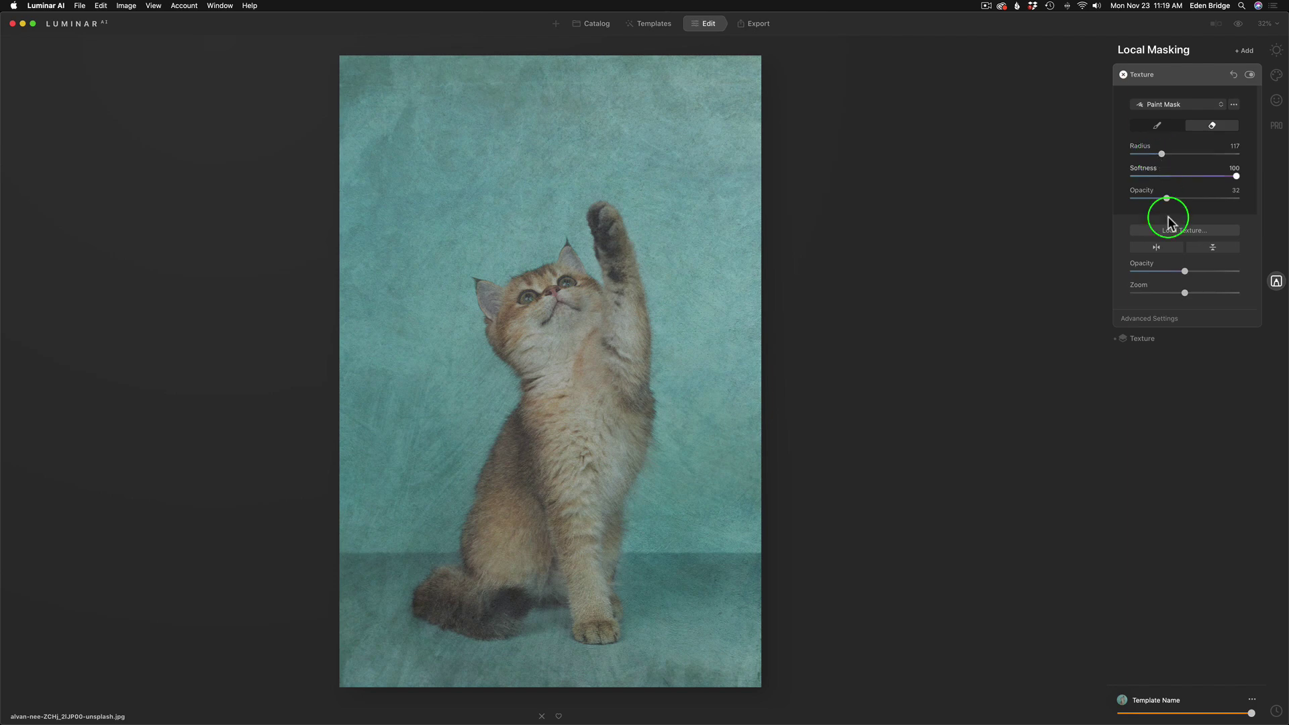
{"action": "left_click", "coordinate": [1185, 319]}
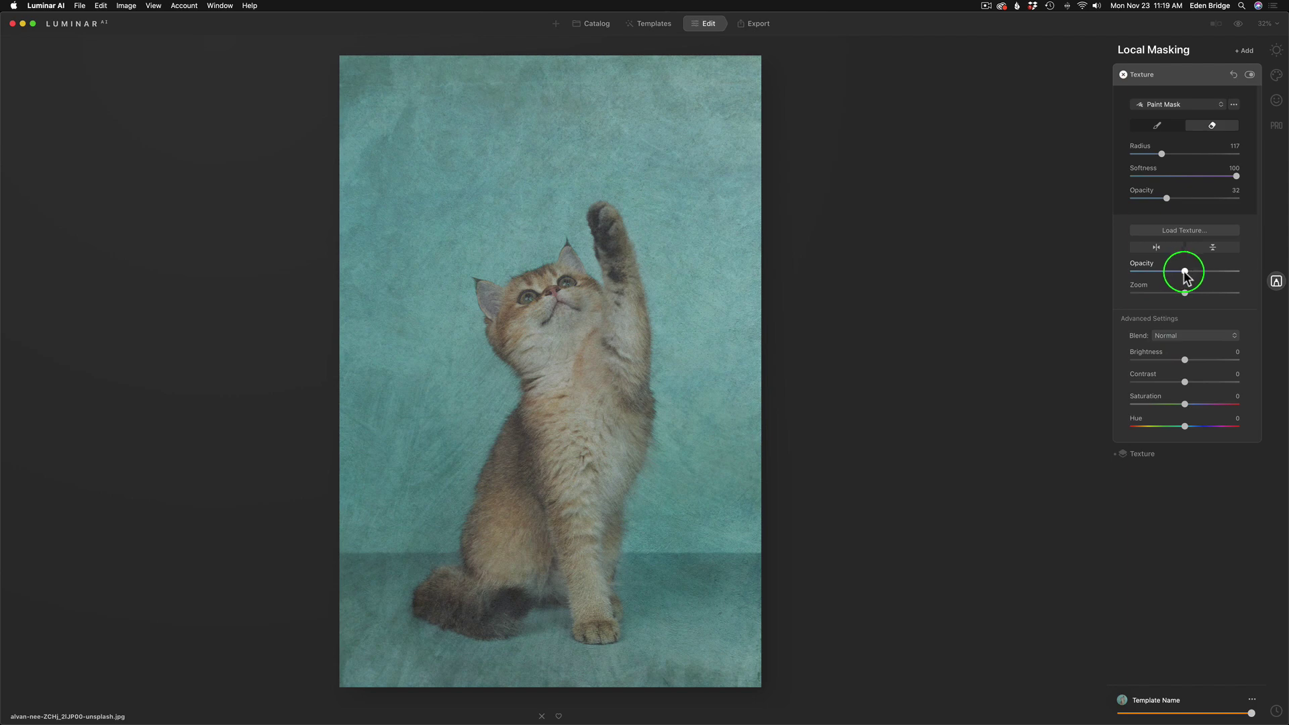
{"action": "left_click_drag", "start_coordinate": [1186, 272], "coordinate": [1244, 268]}
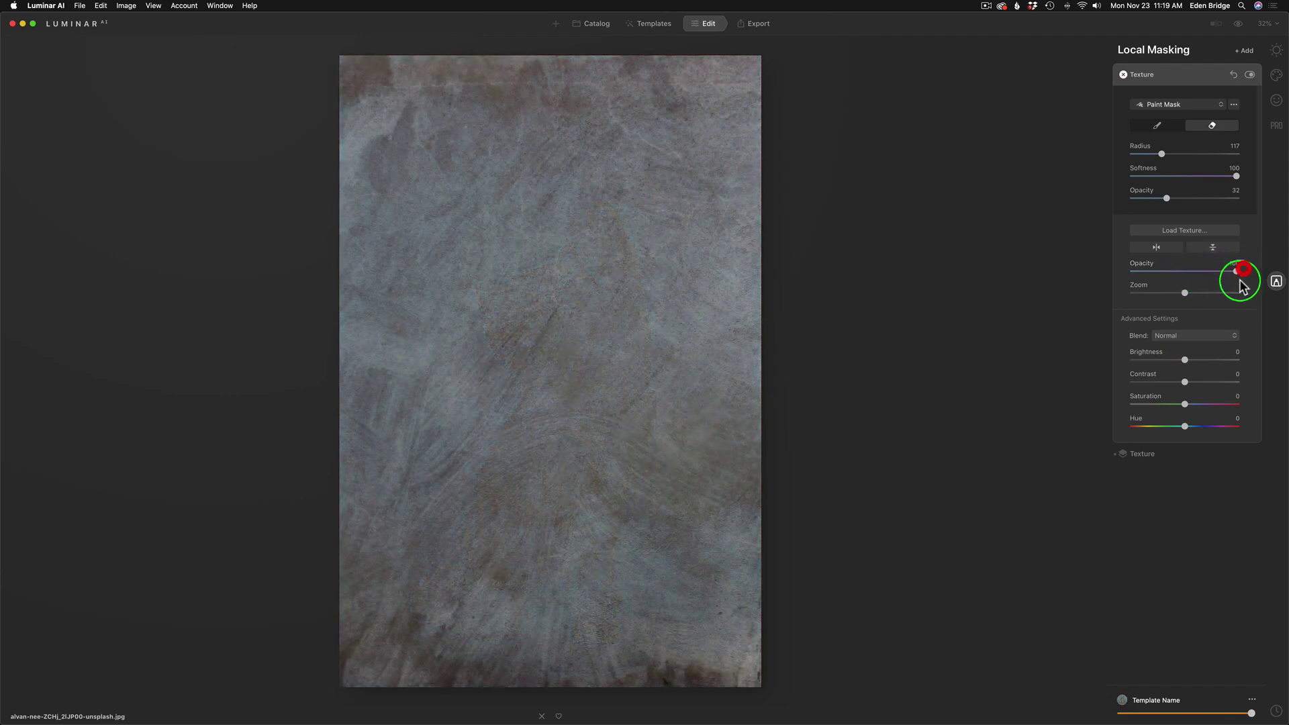
Blend the Purple Haze texture in Soft Light with Brightness -13 and Contrast 17
{"action": "left_click", "coordinate": [1208, 335]}
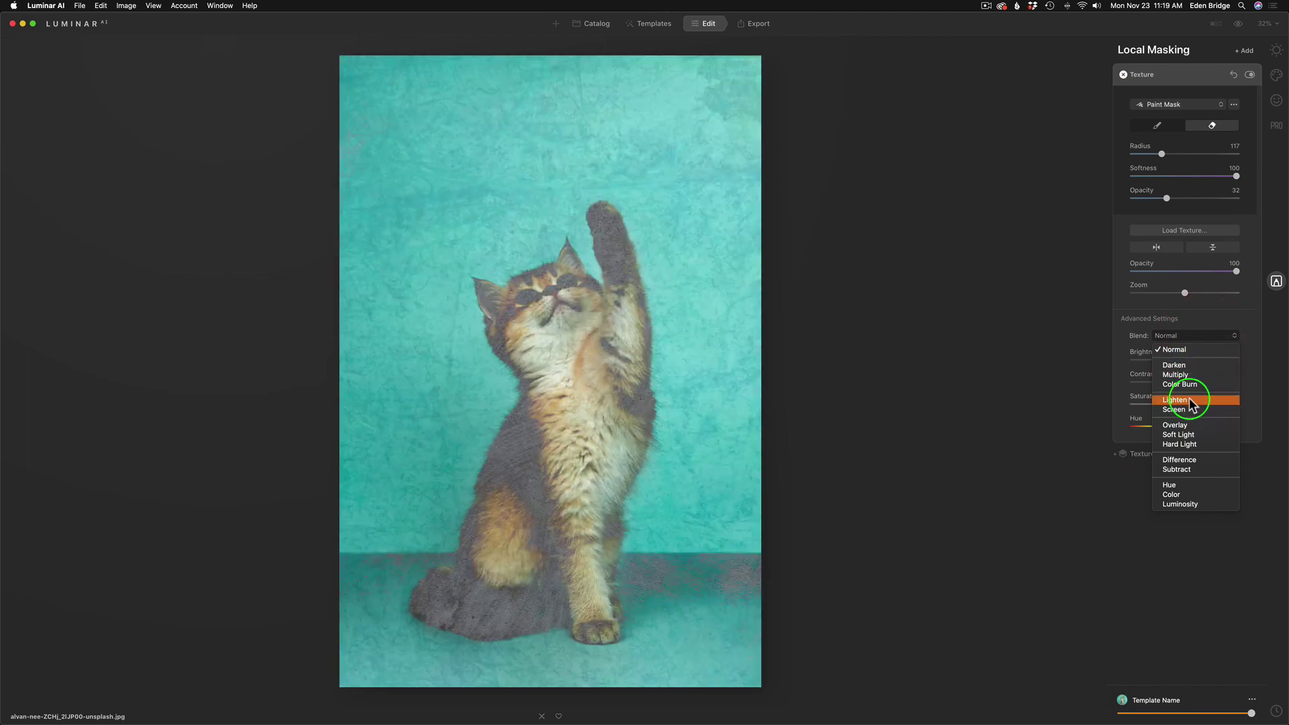
{"action": "left_click", "coordinate": [1189, 436]}
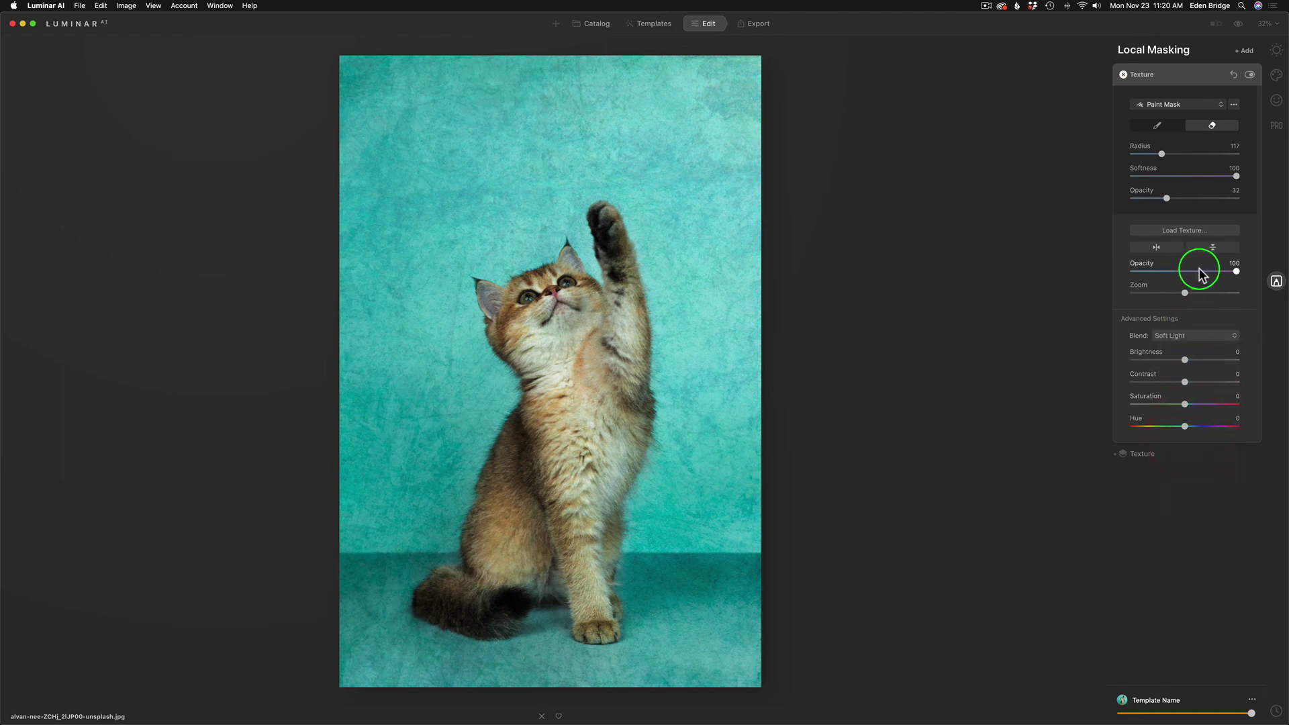
{"action": "left_click_drag", "start_coordinate": [1238, 273], "coordinate": [1286, 275]}
{"action": "left_click", "coordinate": [1258, 274]}
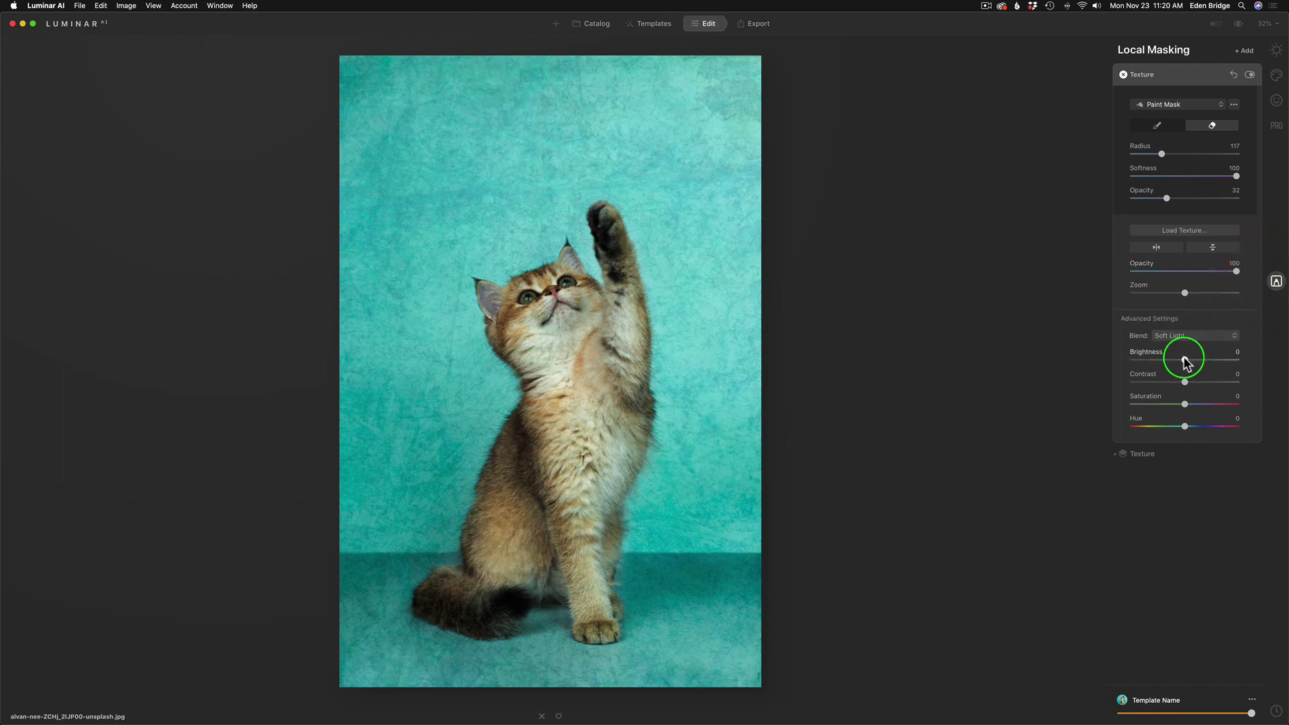
{"action": "mouse_move", "coordinate": [1184, 358]}
{"action": "left_mouse_down"}
{"action": "mouse_move", "coordinate": [1201, 358]}
{"action": "mouse_move", "coordinate": [1164, 354]}
{"action": "mouse_move", "coordinate": [1195, 380]}
{"action": "left_mouse_up"}
{"action": "left_click", "coordinate": [1193, 382]}
{"action": "left_click", "coordinate": [1185, 404]}
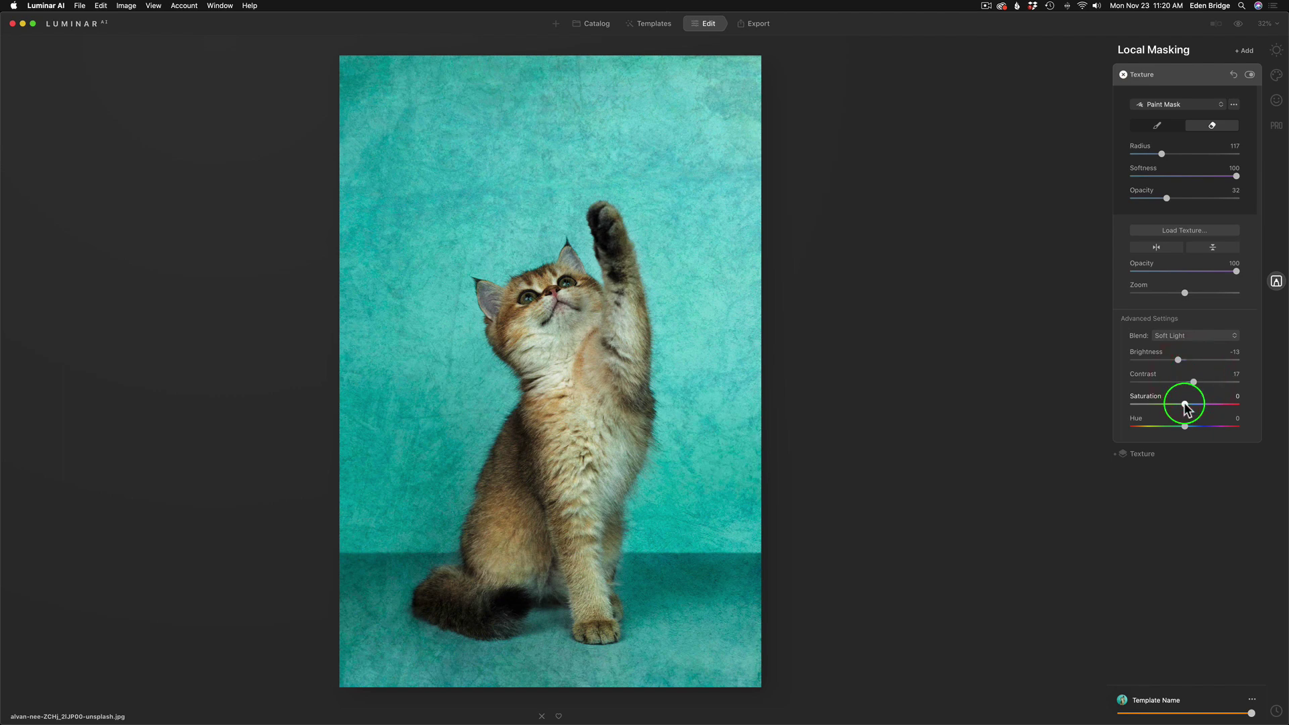
{"action": "left_click", "coordinate": [1187, 421]}
Copy the lower Texture layer's paint mask and paste it onto the upper Texture layer
{"action": "left_click", "coordinate": [1182, 457]}
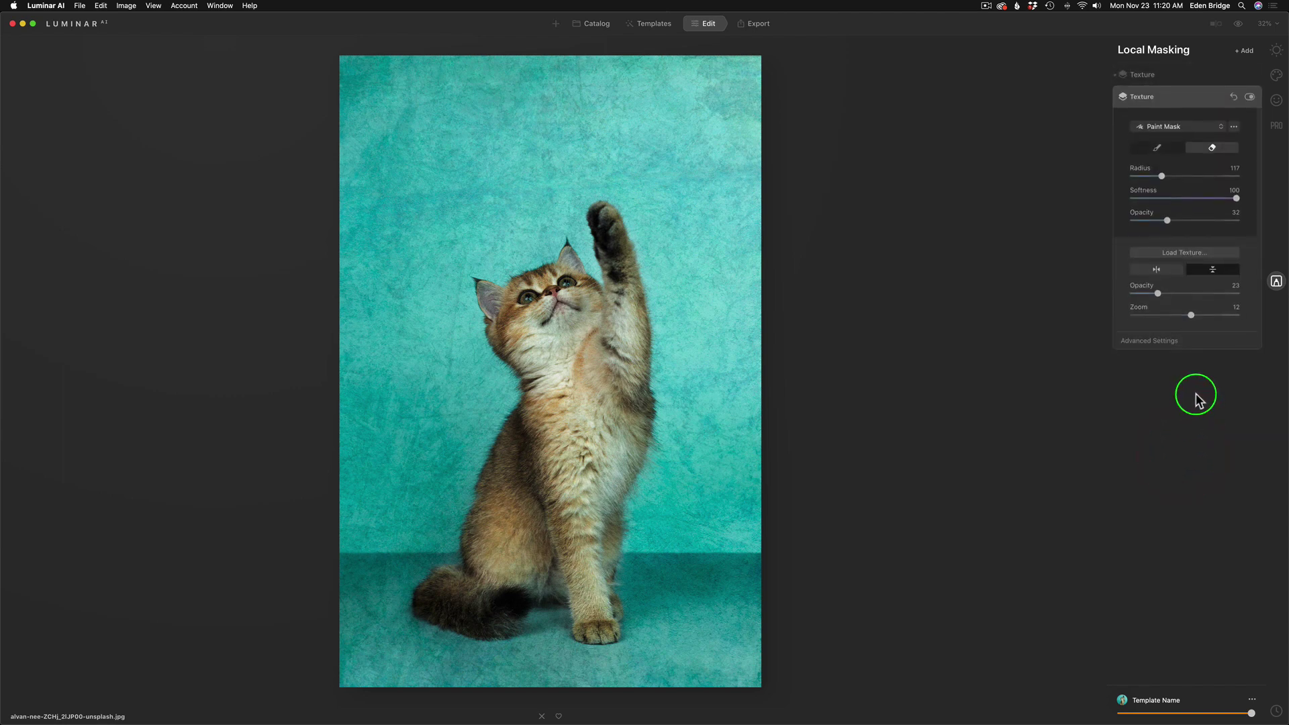
{"action": "left_click", "coordinate": [1234, 127]}
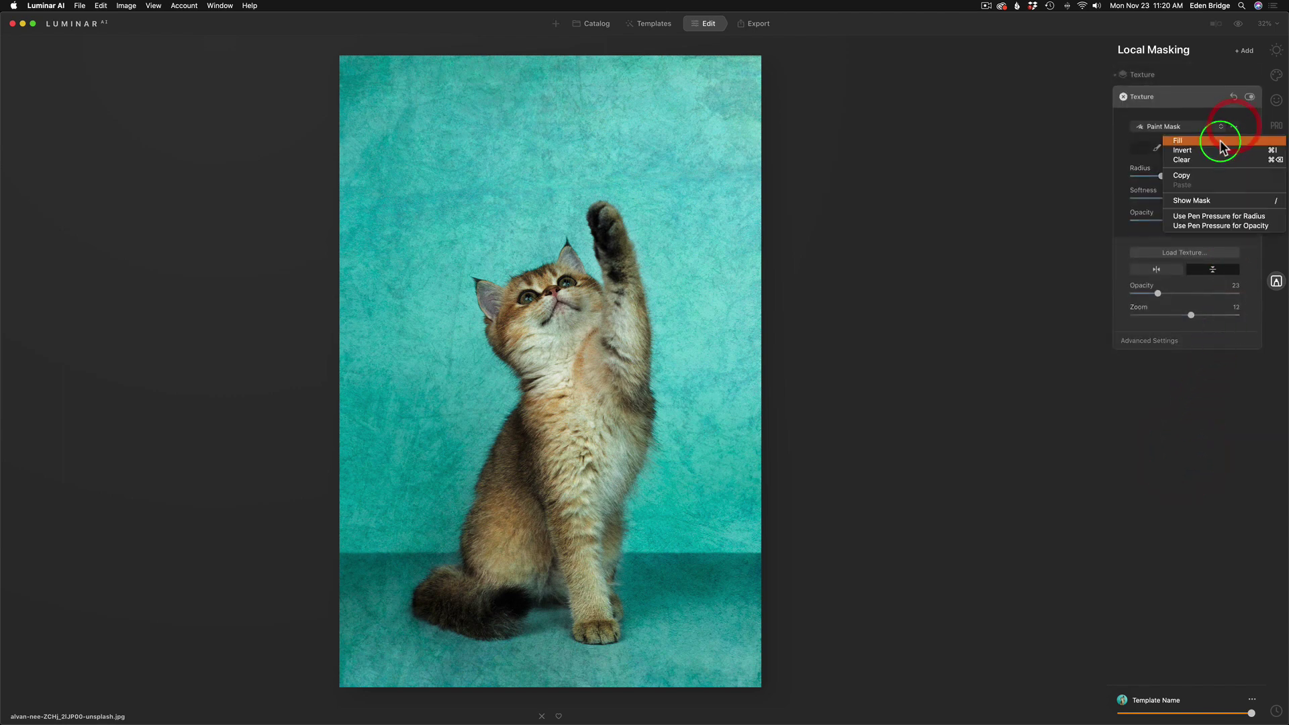
{"action": "left_click", "coordinate": [1199, 176]}
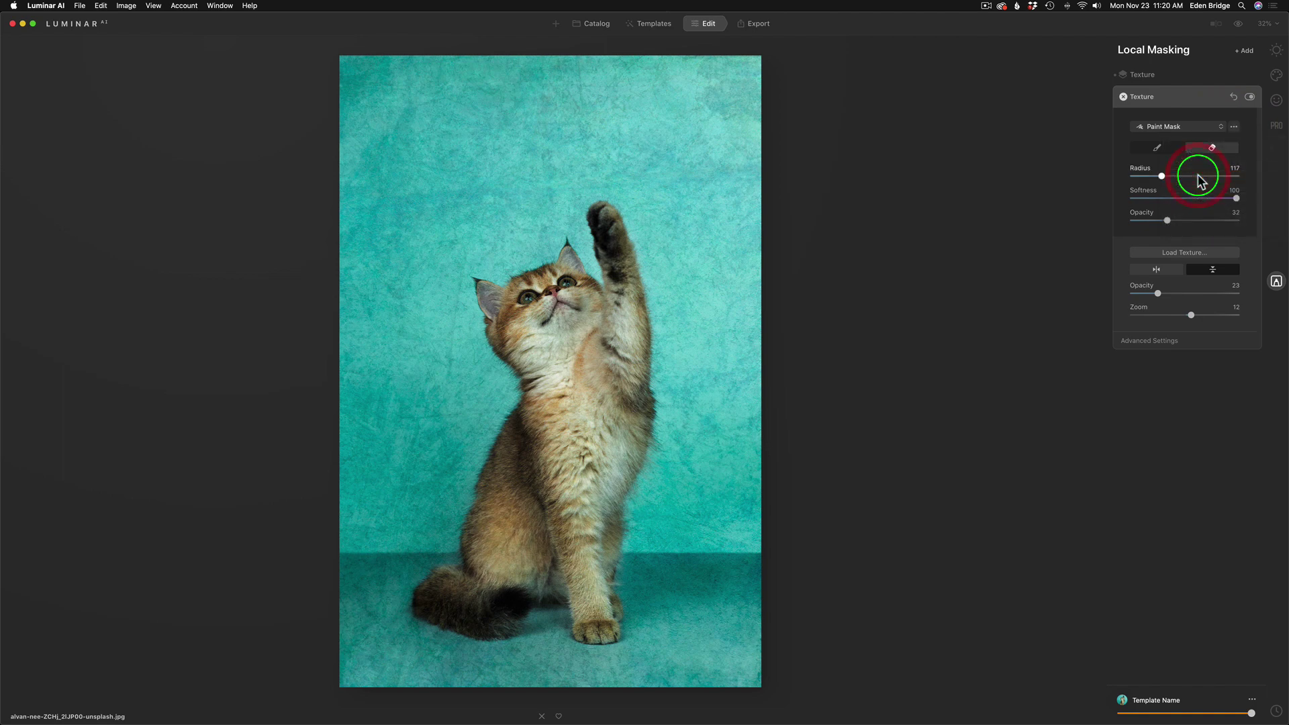
{"action": "left_click", "coordinate": [1176, 79]}
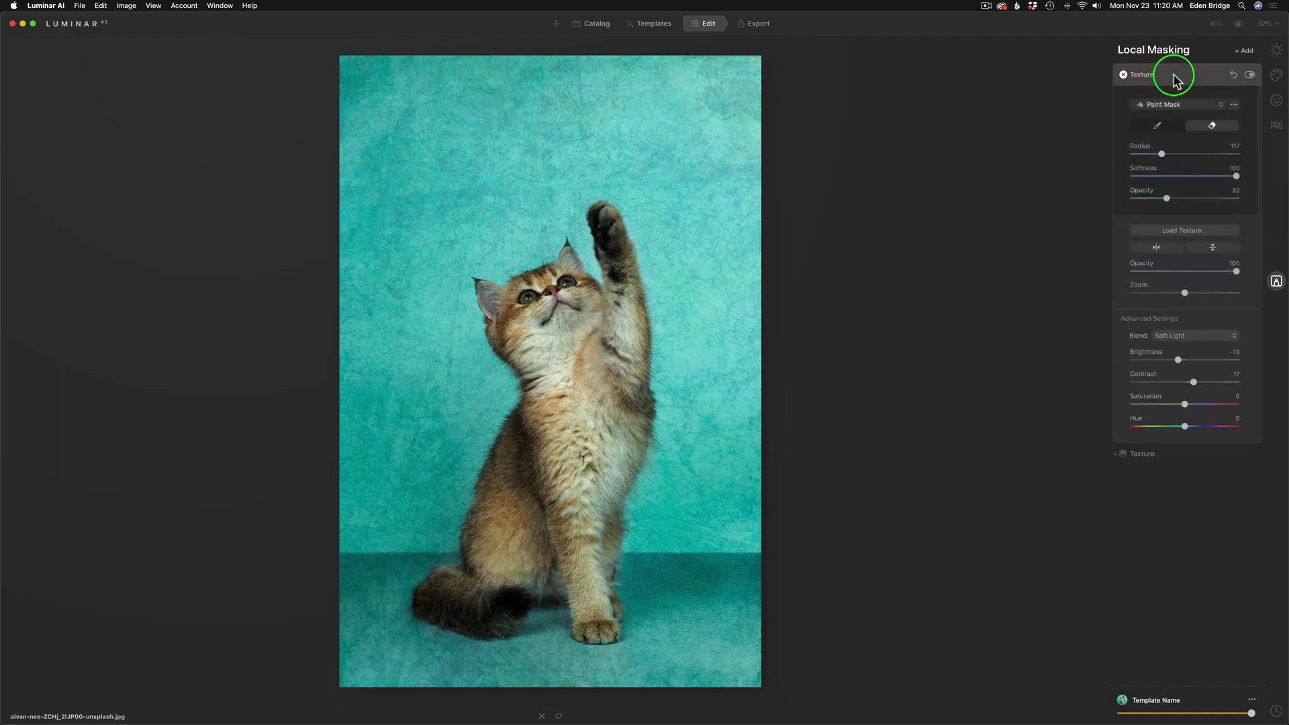
{"action": "left_click", "coordinate": [1235, 105]}
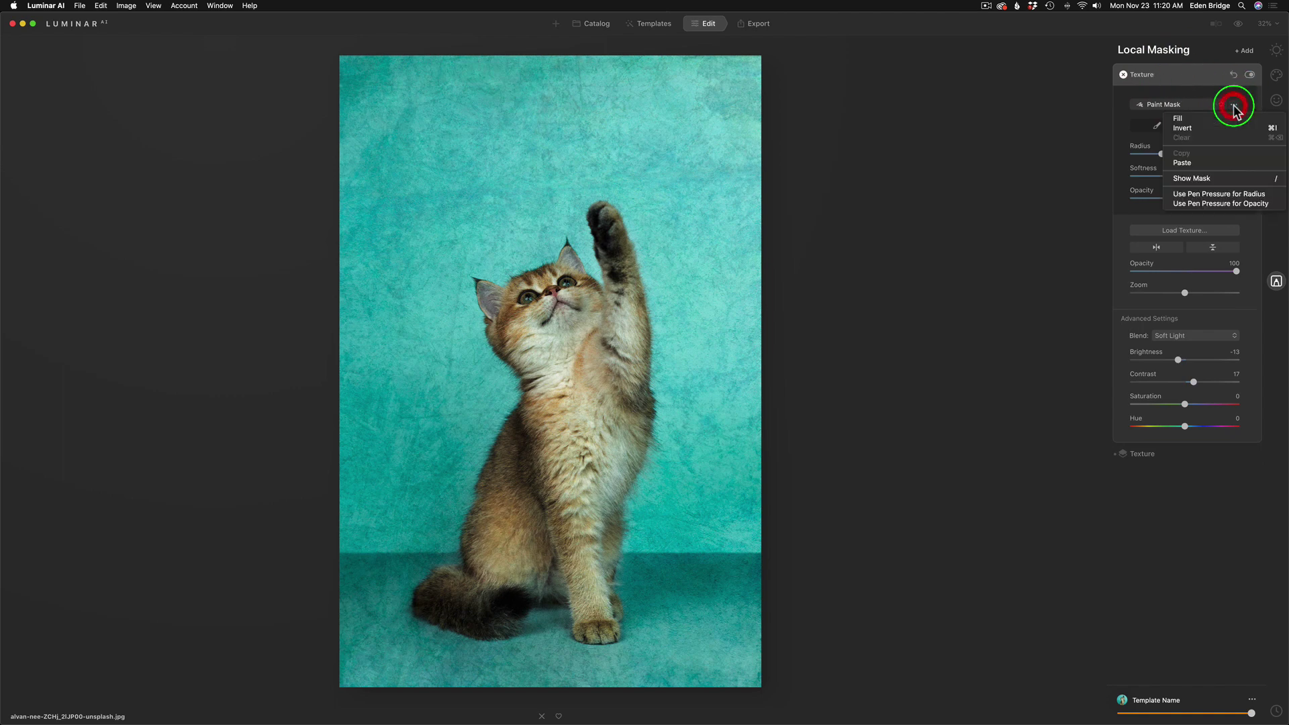
{"action": "left_click", "coordinate": [1204, 168]}
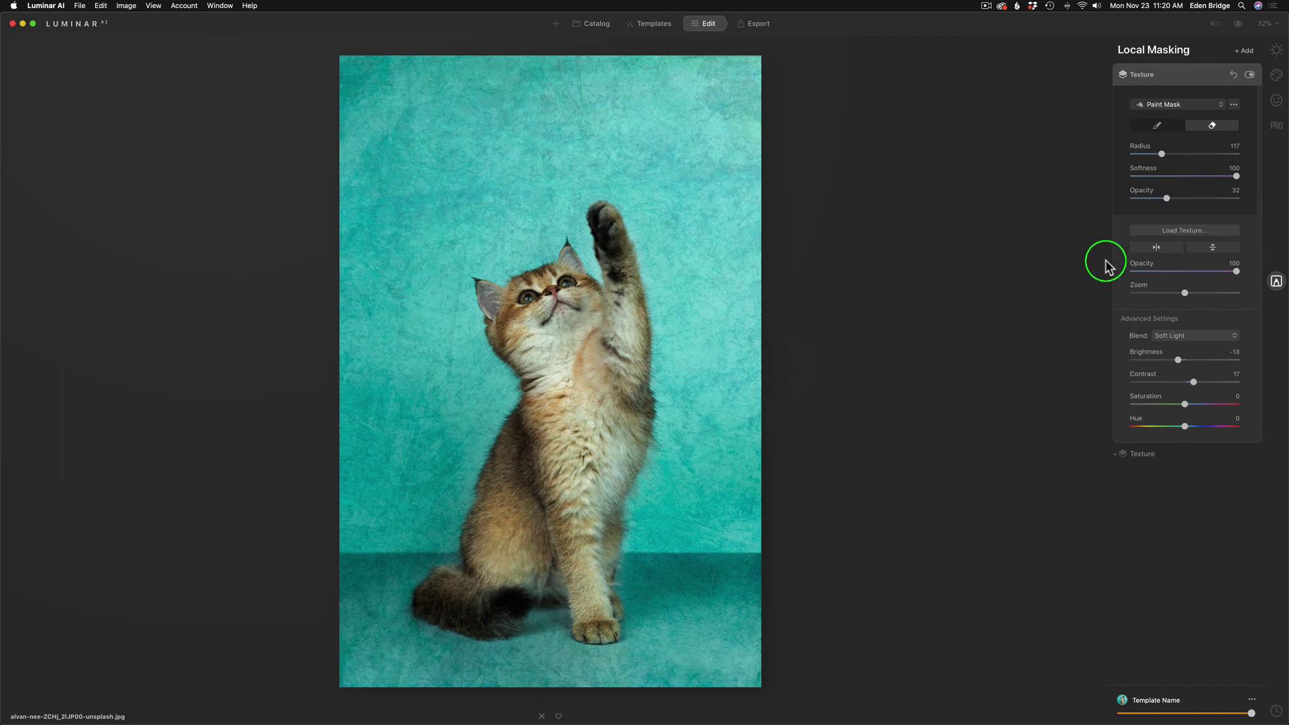
Compare with the original, try flipping the texture both ways, then raise its Zoom to 25
{"action": "left_click", "coordinate": [1239, 27]}
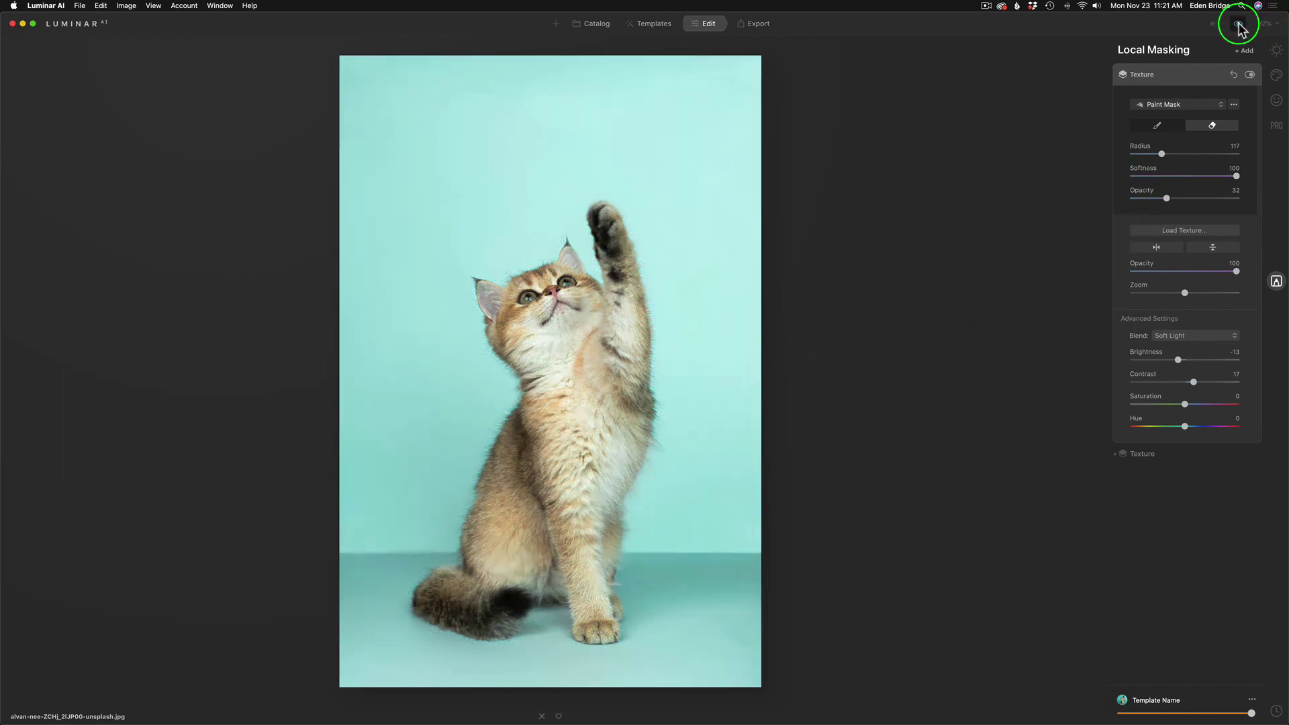
{"action": "left_click", "coordinate": [1239, 27]}
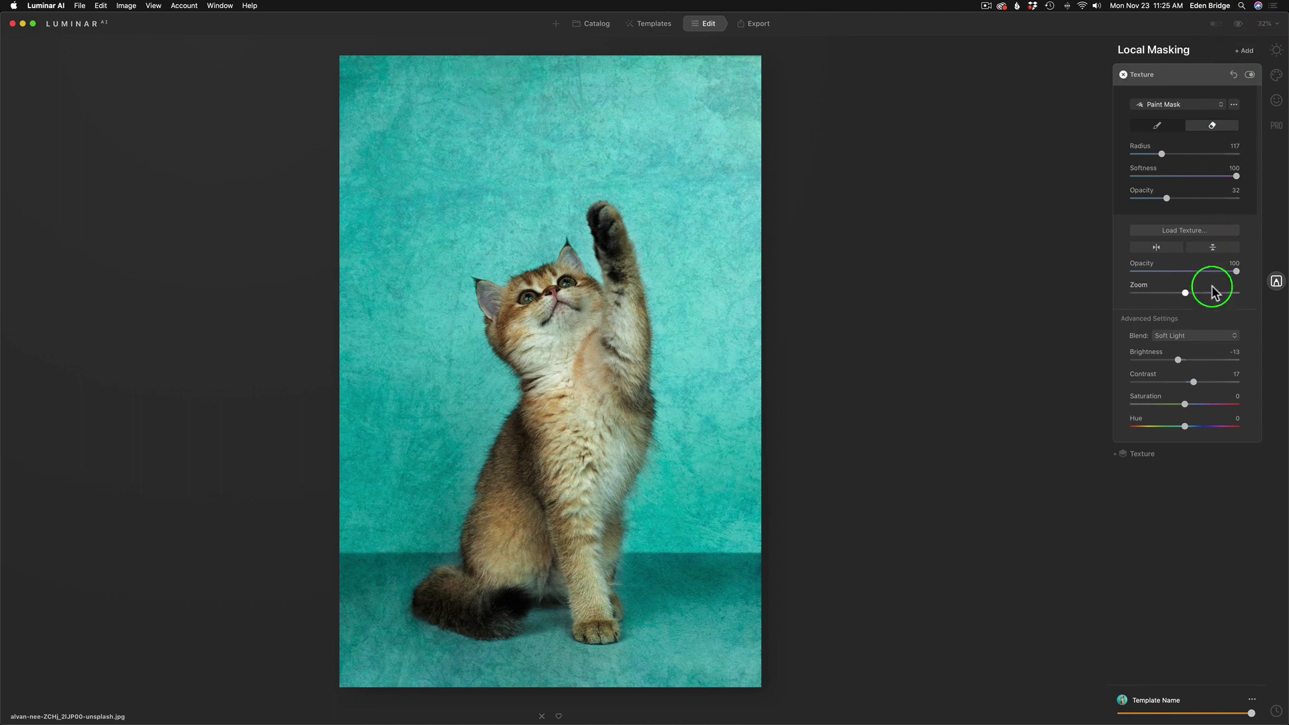
{"action": "left_click", "coordinate": [1157, 248]}
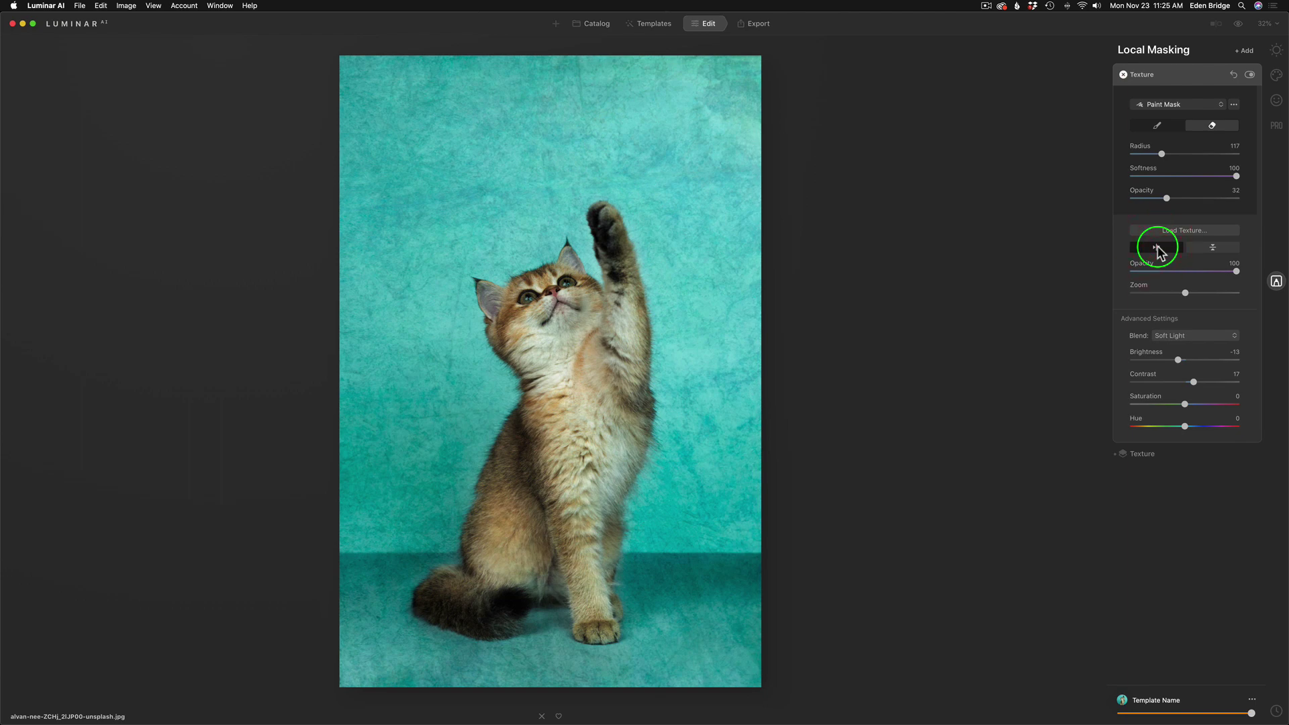
{"action": "left_click", "coordinate": [1156, 248]}
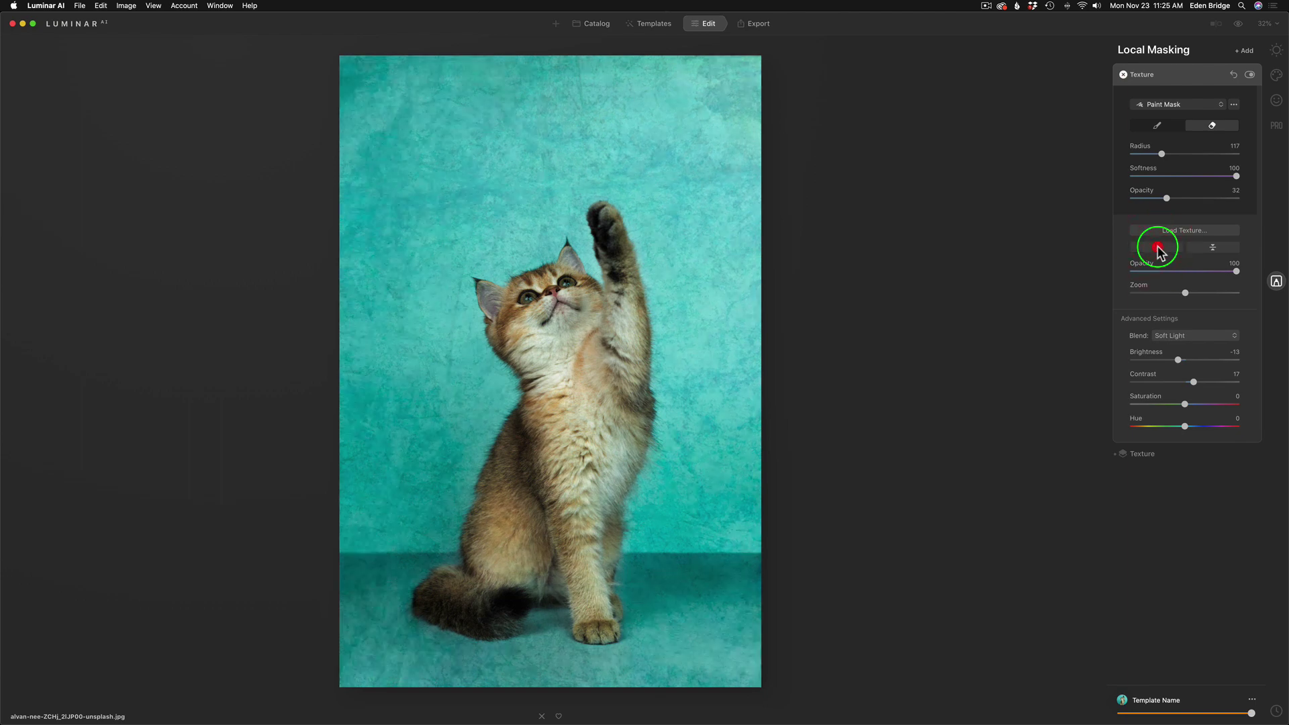
{"action": "left_click", "coordinate": [1214, 248]}
{"action": "left_click", "coordinate": [1215, 247]}
{"action": "mouse_move", "coordinate": [1186, 292]}
{"action": "left_mouse_down"}
{"action": "mouse_move", "coordinate": [1222, 295]}
{"action": "mouse_move", "coordinate": [1199, 294]}
{"action": "left_mouse_up"}
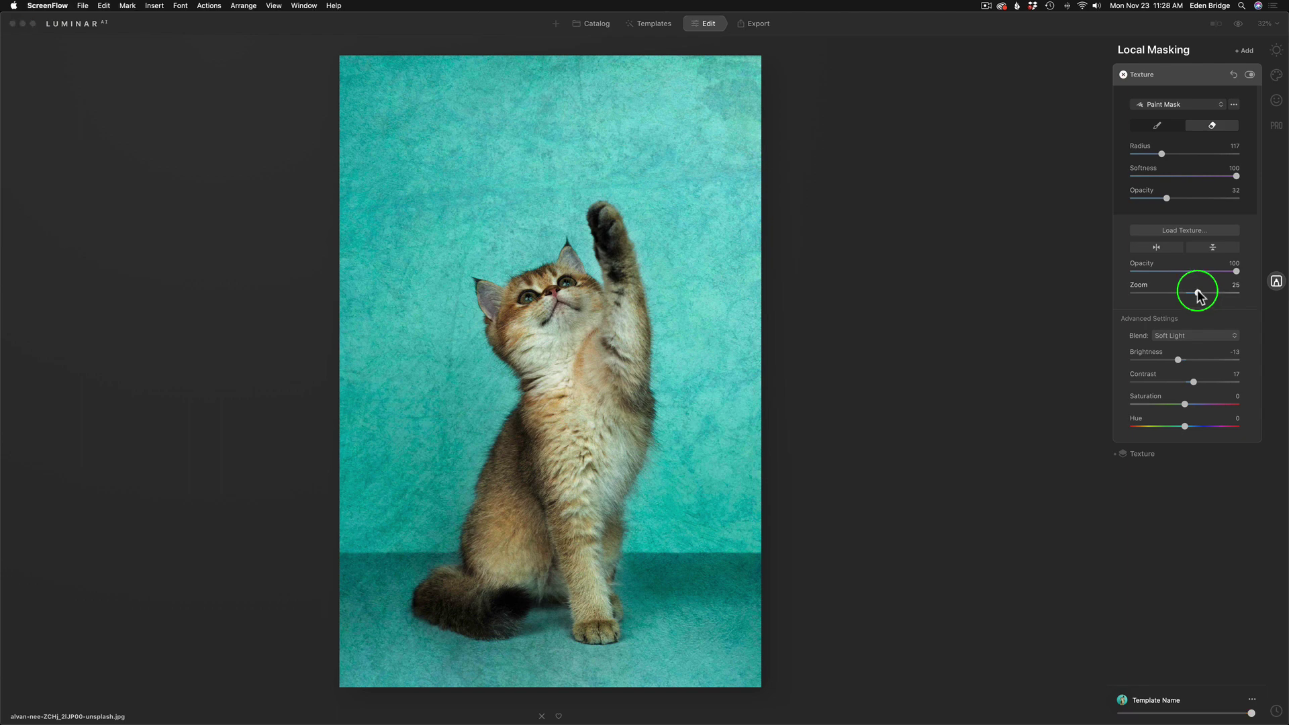
Raise Exposure to 0.23 under Essentials > Light
{"action": "left_click", "coordinate": [1278, 53]}
{"action": "left_click", "coordinate": [1278, 51]}
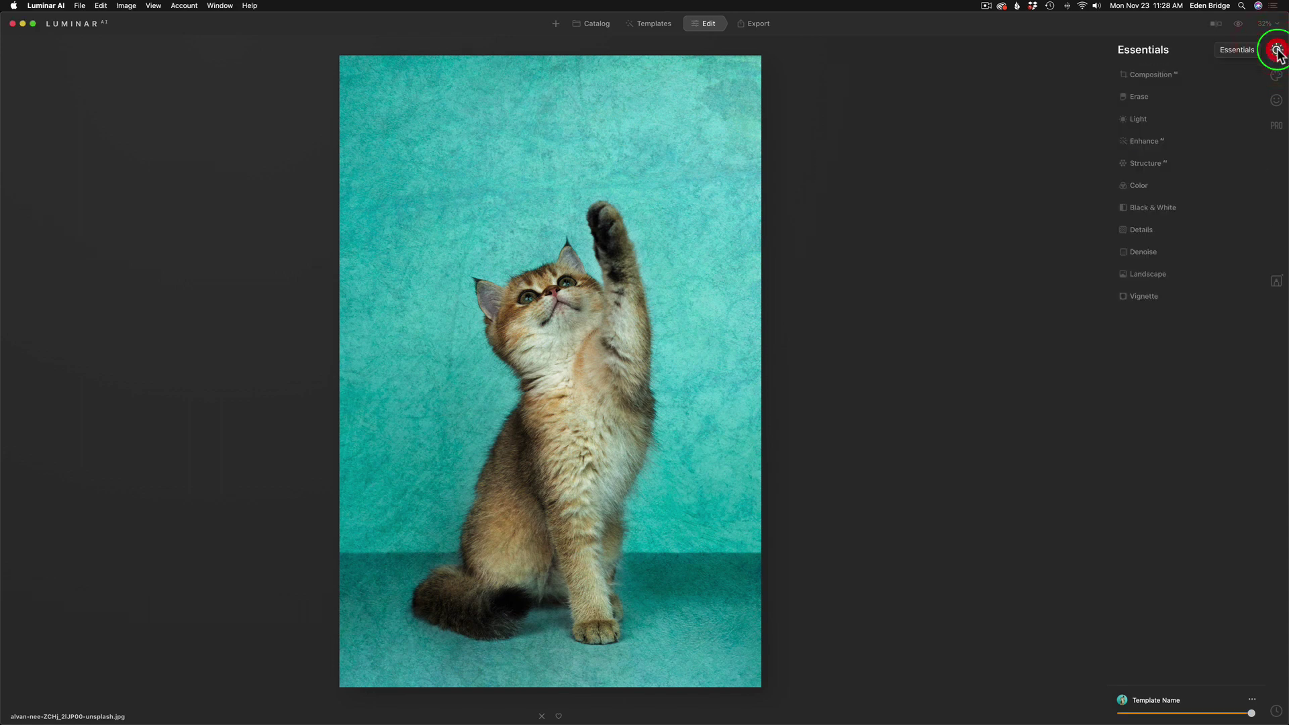
{"action": "left_click", "coordinate": [1165, 119]}
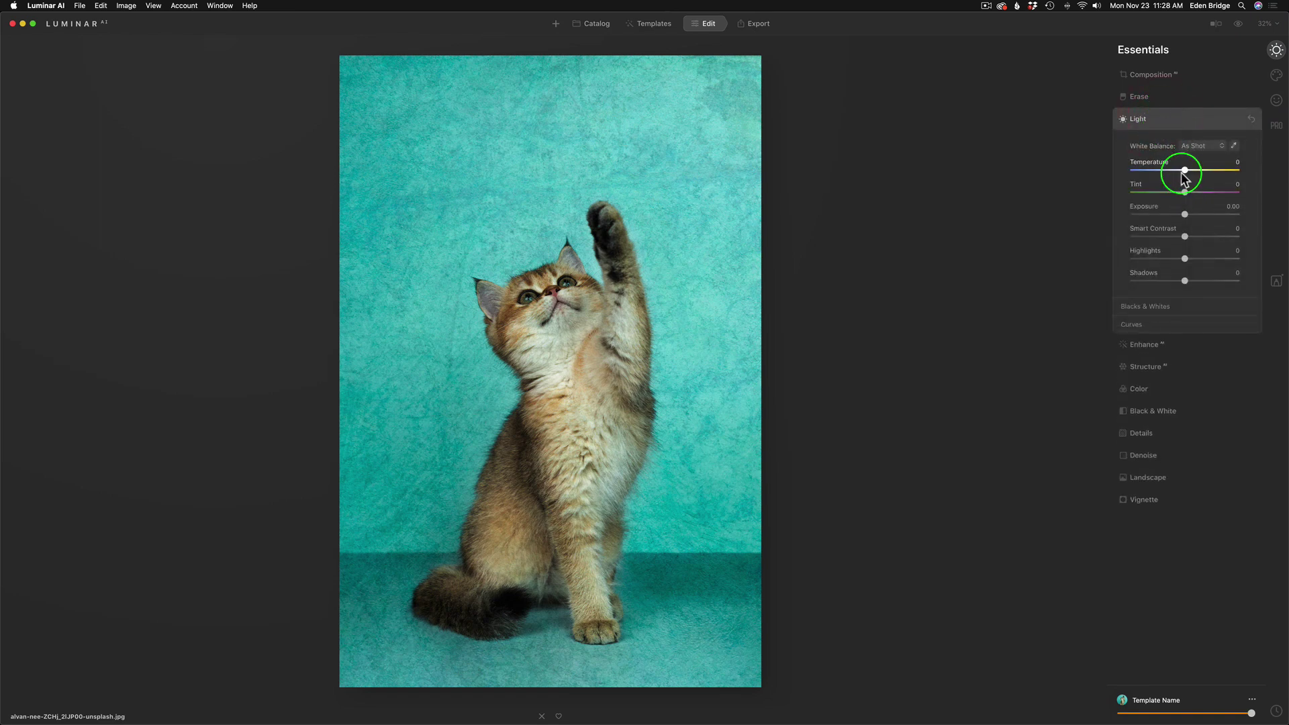
{"action": "left_click_drag", "start_coordinate": [1185, 215], "coordinate": [1187, 215]}
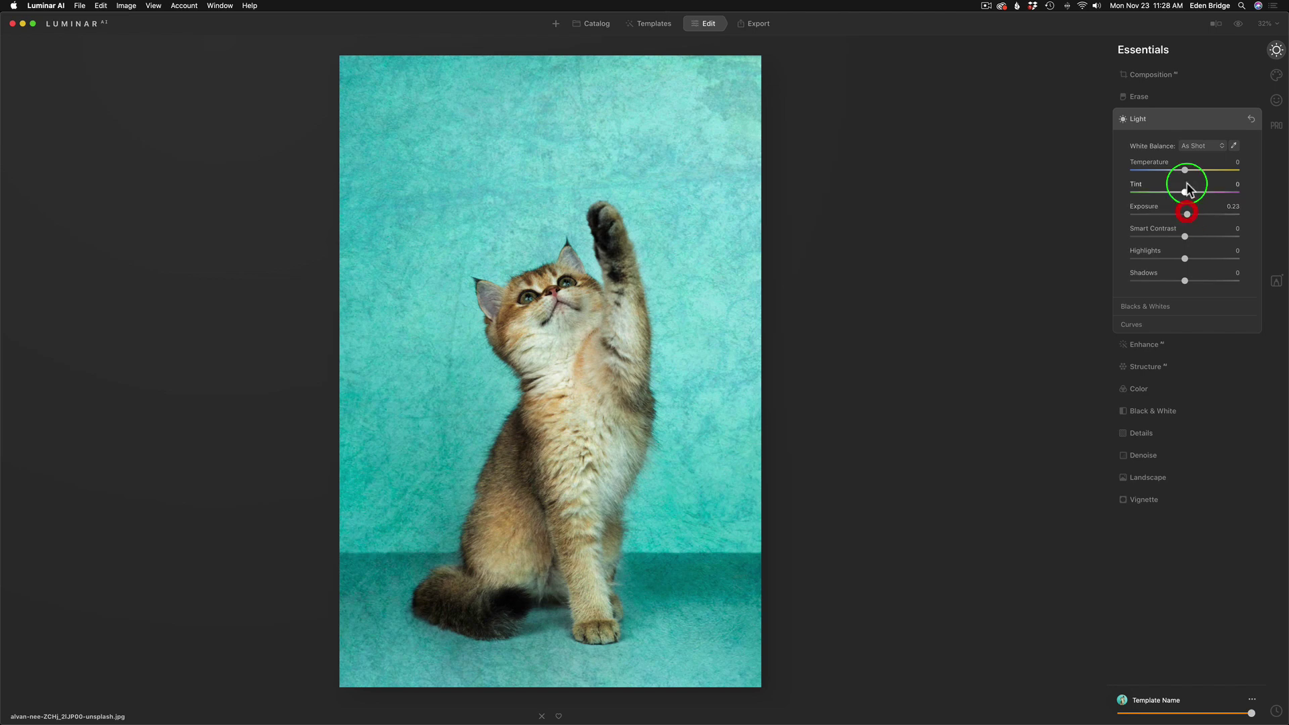
Set Enhance AI's Accent to 13 and collapse the Enhance AI panel
{"action": "left_click", "coordinate": [1158, 348]}
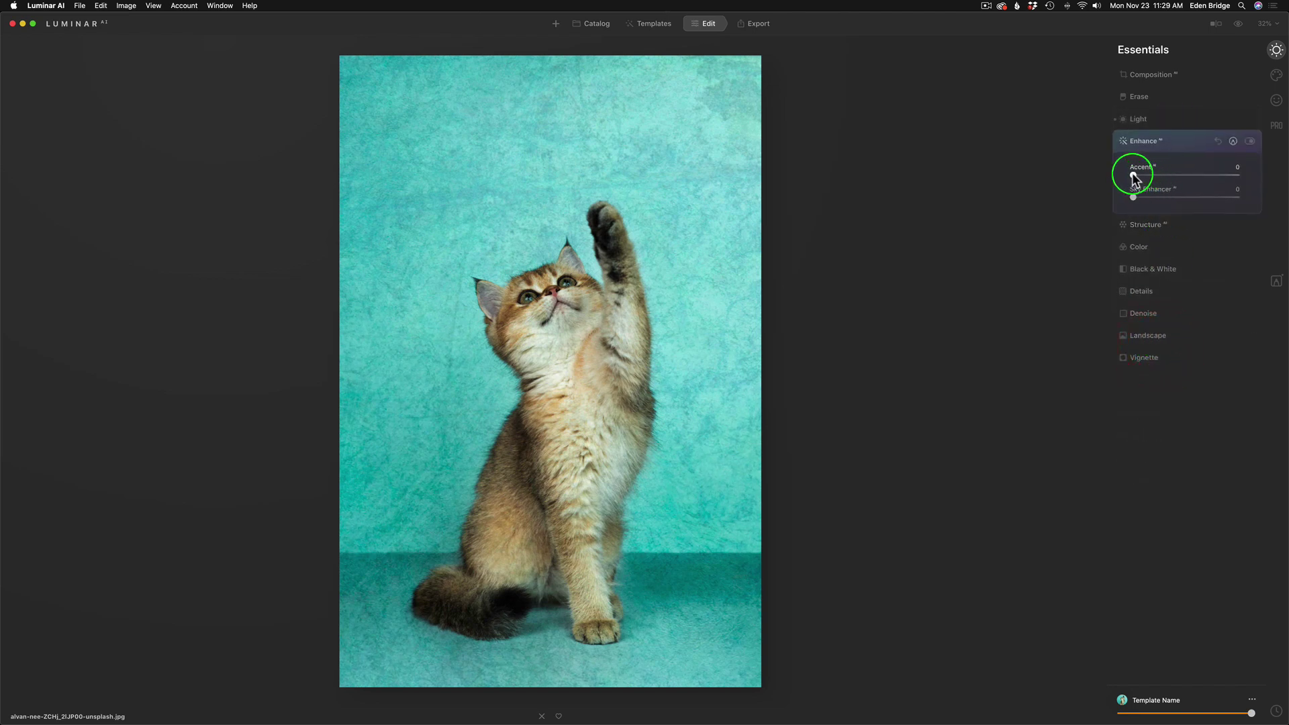
{"action": "left_click_drag", "start_coordinate": [1135, 176], "coordinate": [1153, 176]}
{"action": "left_click_drag", "start_coordinate": [1150, 176], "coordinate": [1147, 175]}
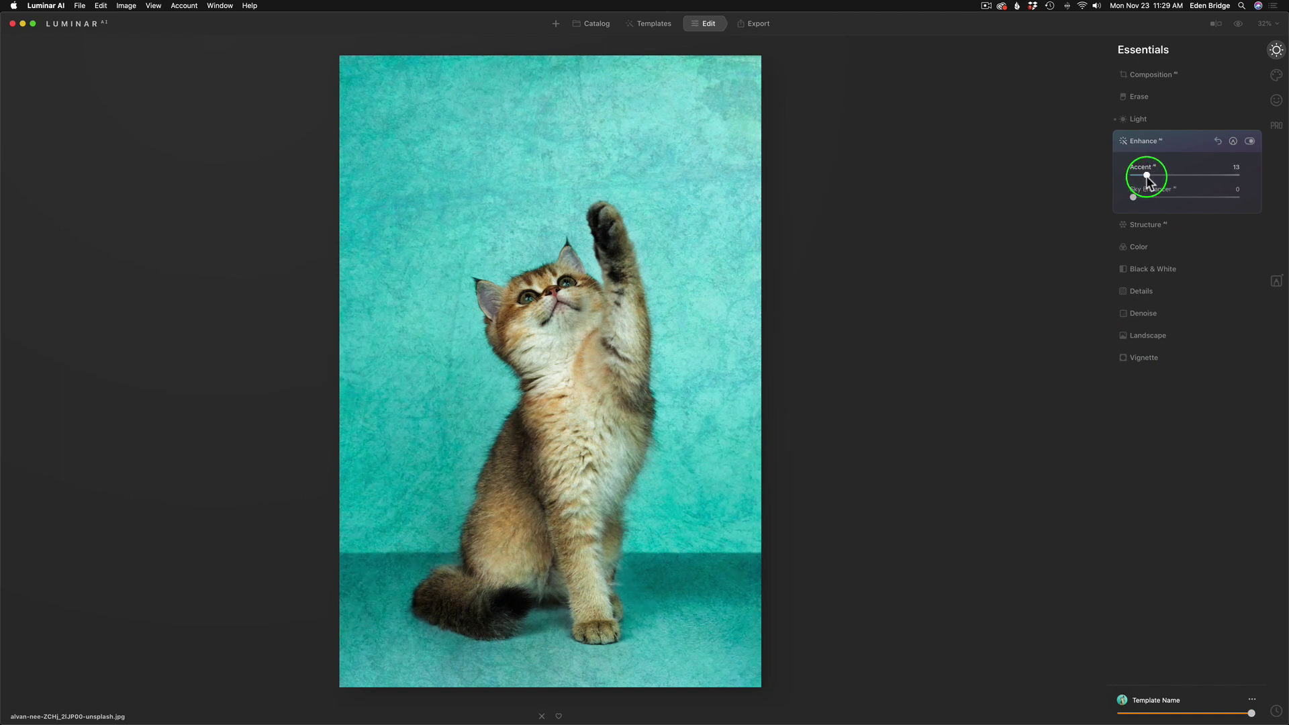
{"action": "left_click", "coordinate": [1174, 142]}
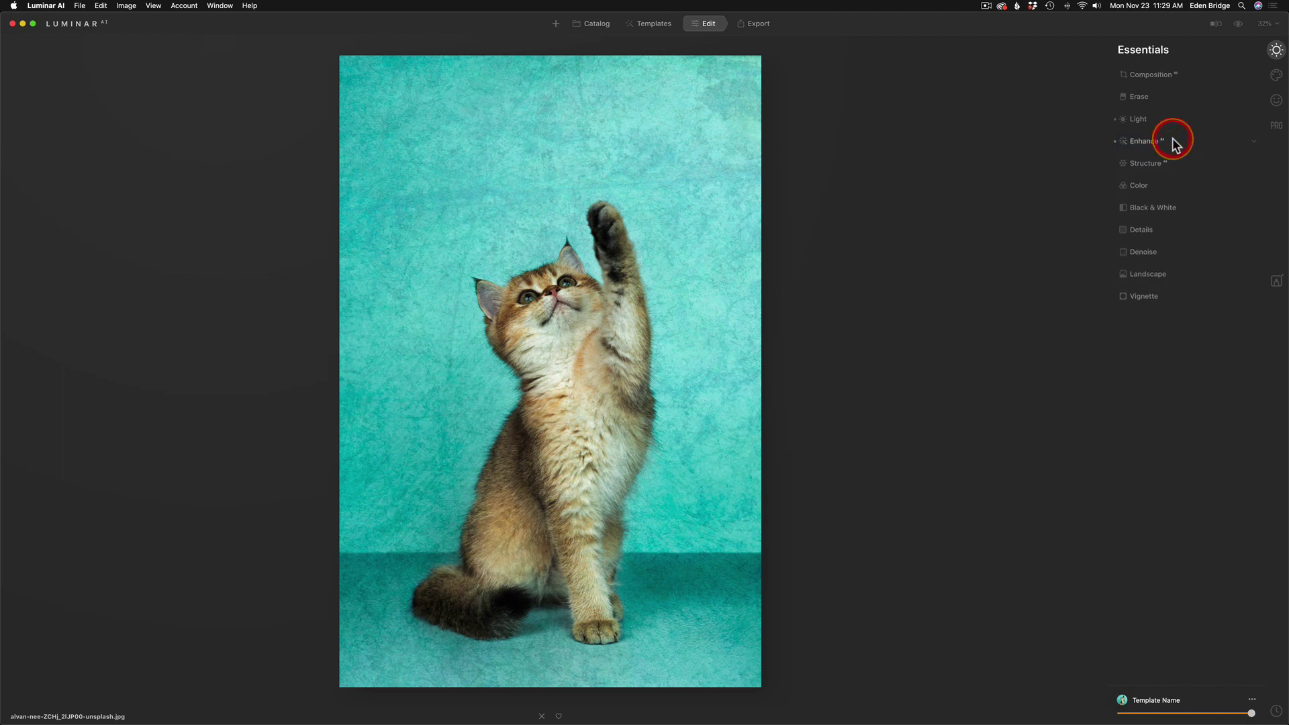
{"action": "left_click", "coordinate": [1278, 75]}
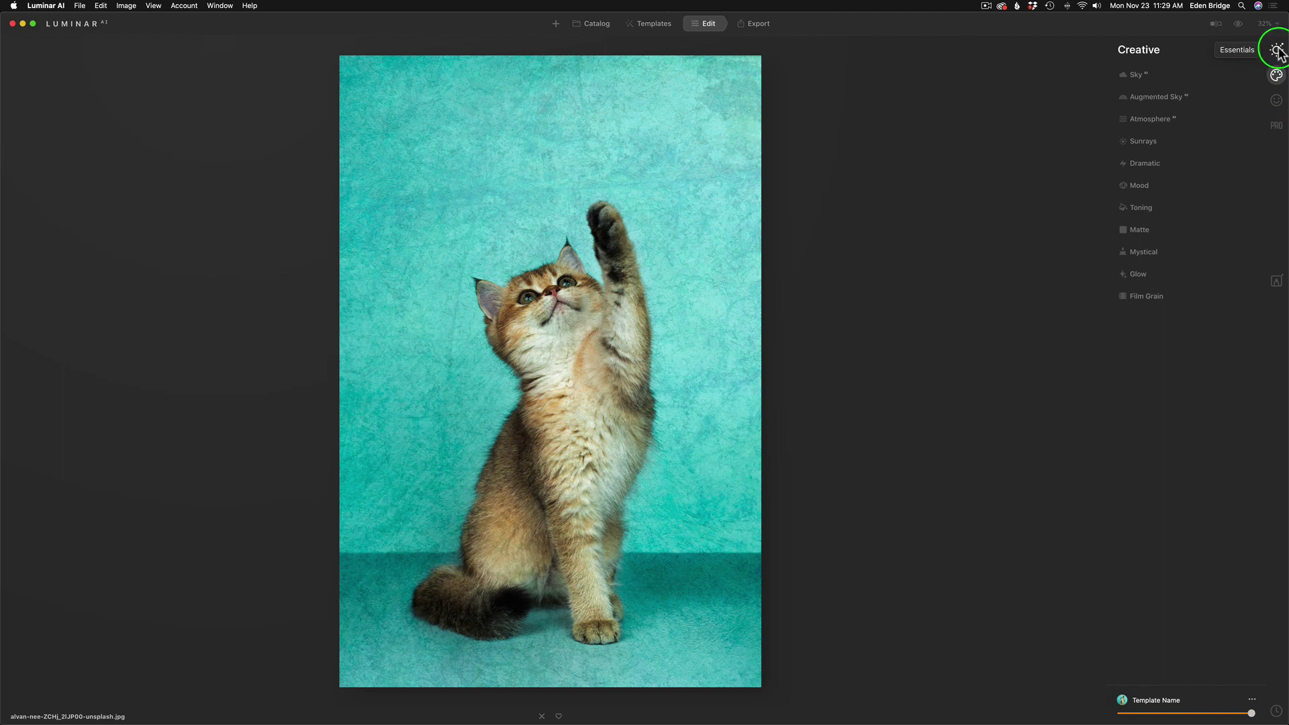
{"action": "left_click", "coordinate": [1277, 50]}
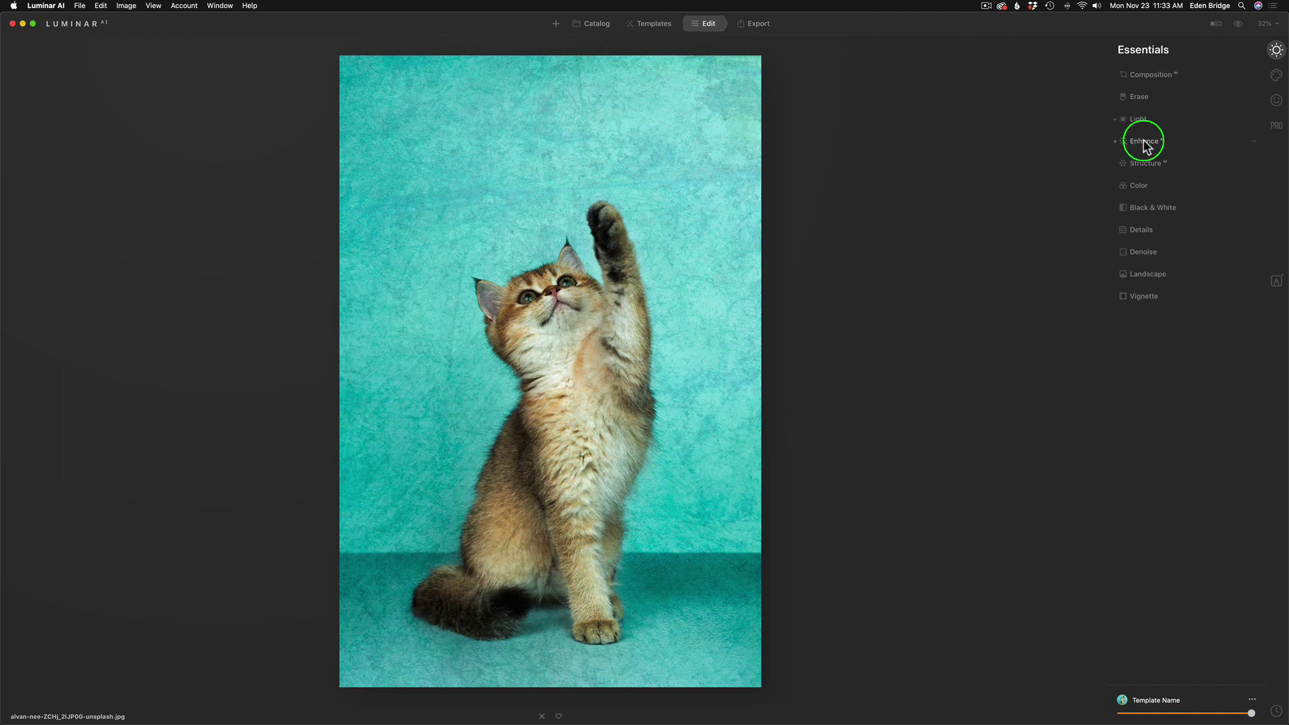
{"action": "left_click", "coordinate": [1237, 25]}
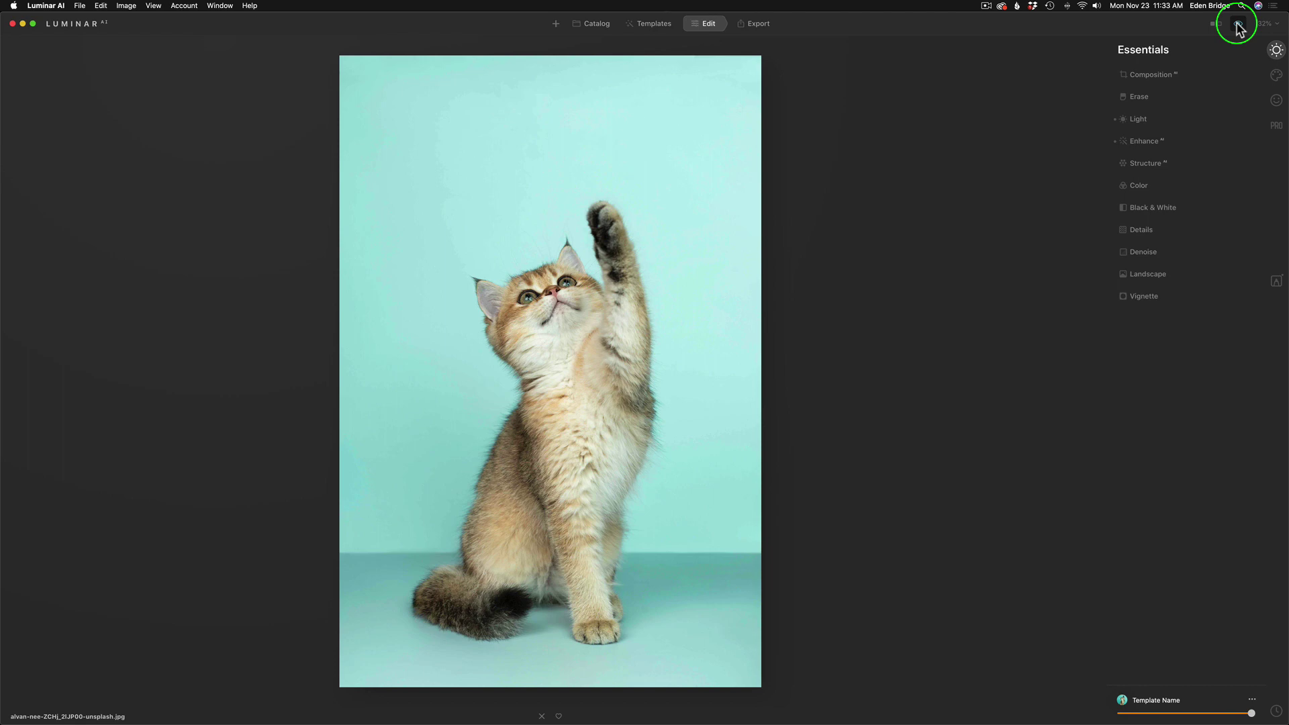
{"action": "left_click", "coordinate": [1238, 25]}
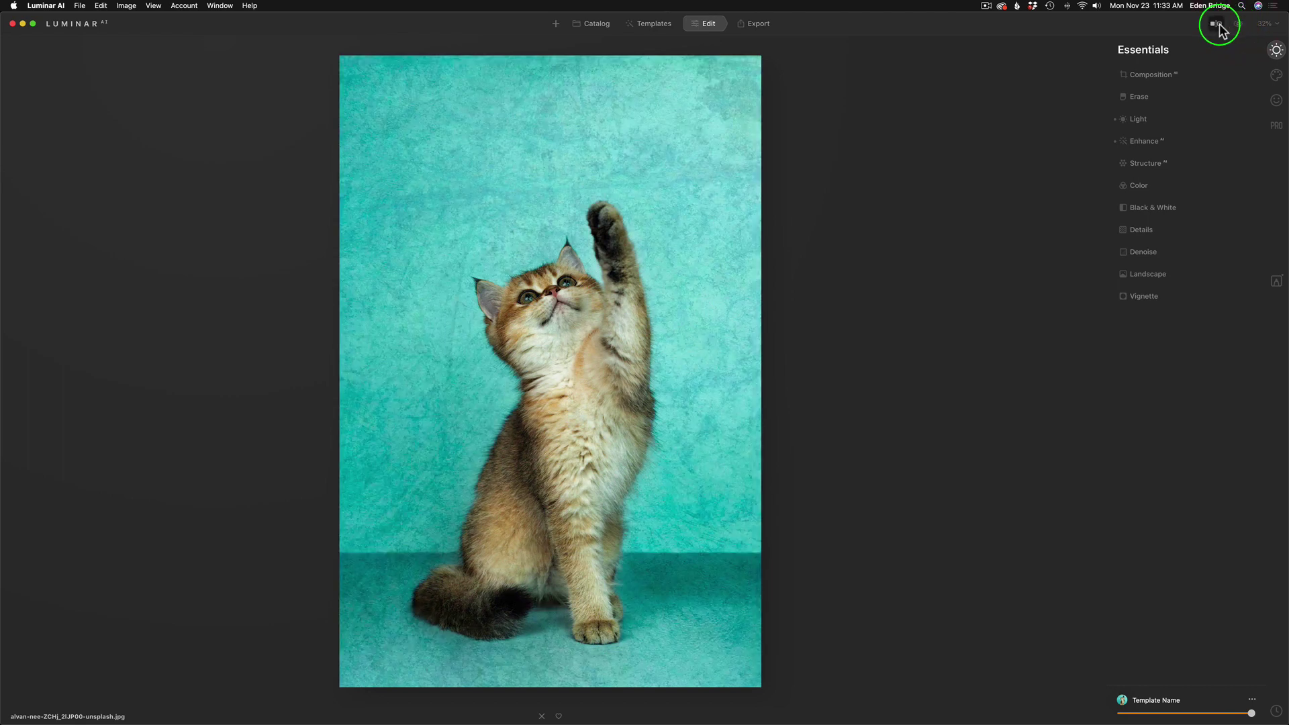
{"action": "left_click", "coordinate": [1216, 25]}
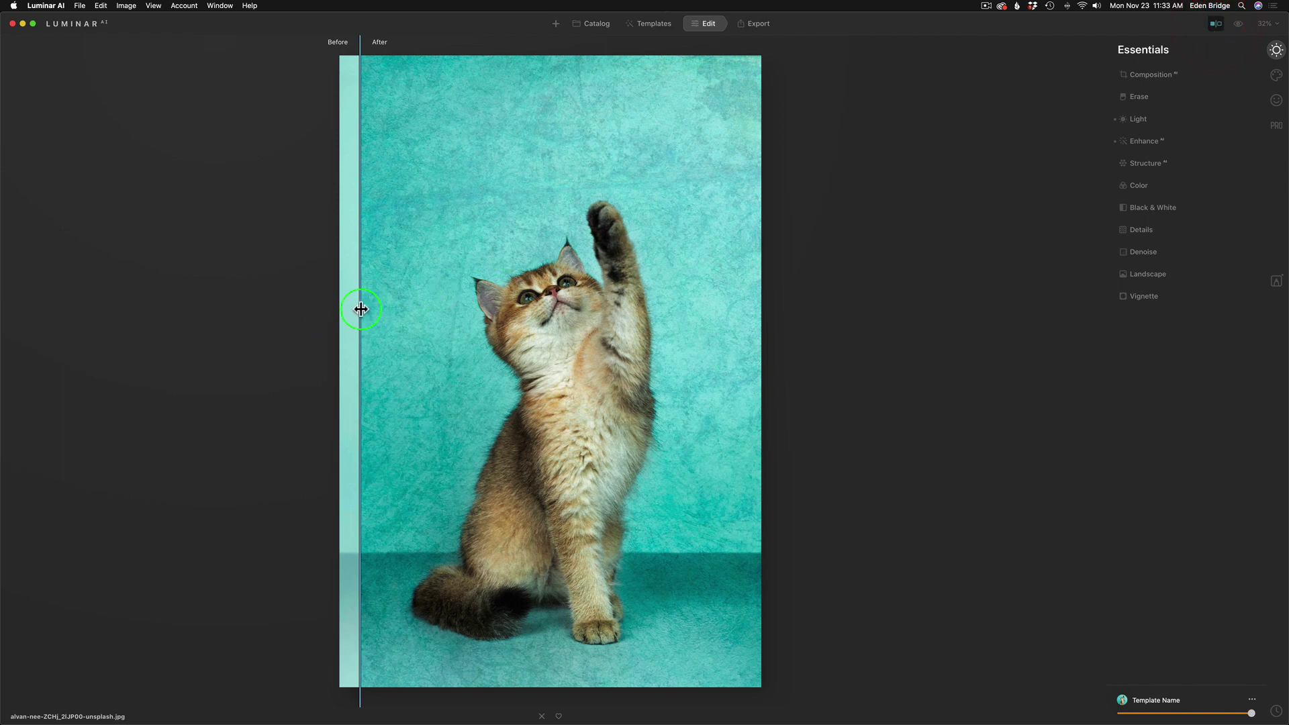
{"action": "left_click_drag", "start_coordinate": [360, 309], "coordinate": [383, 296]}
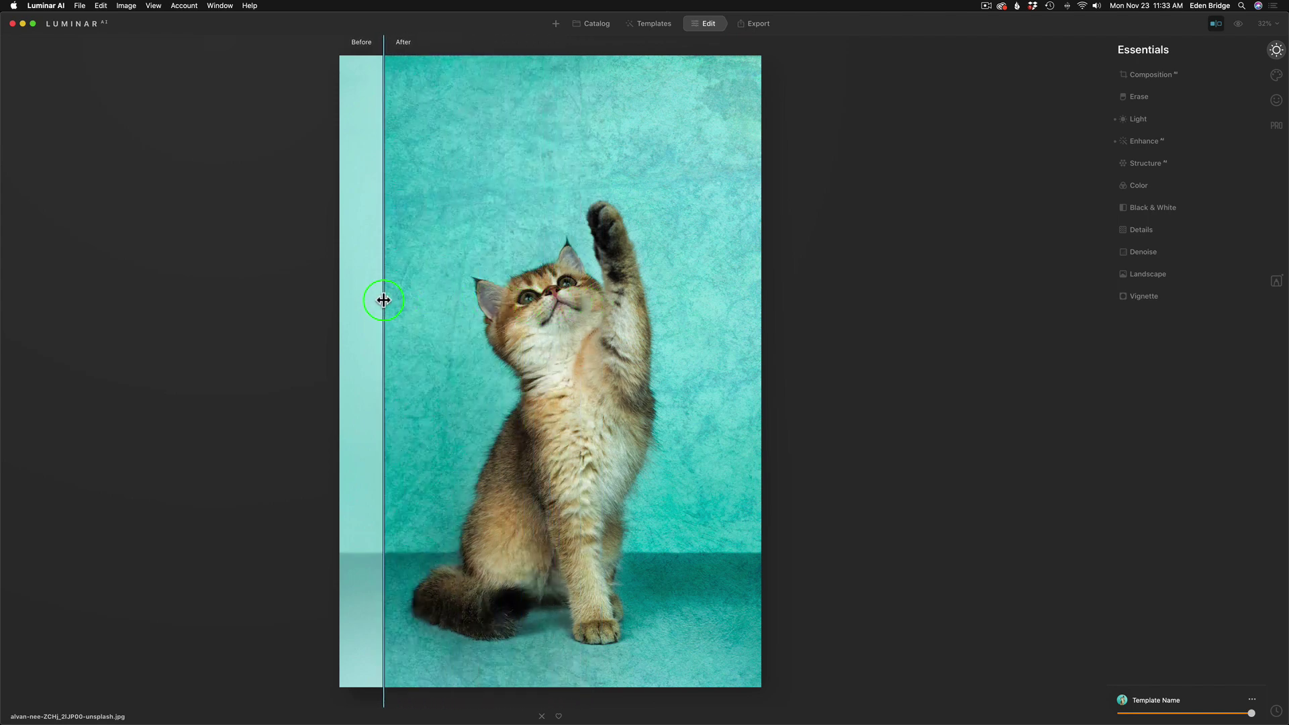
{"action": "left_click", "coordinate": [1217, 24]}
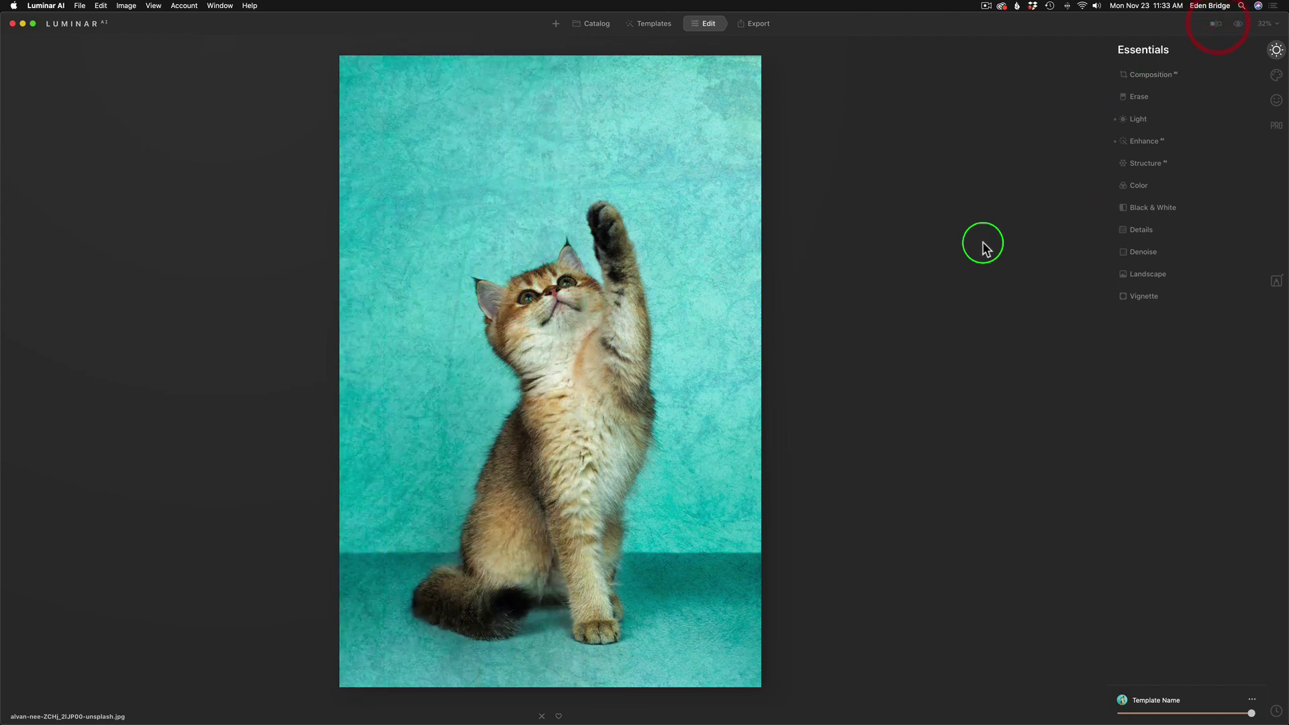